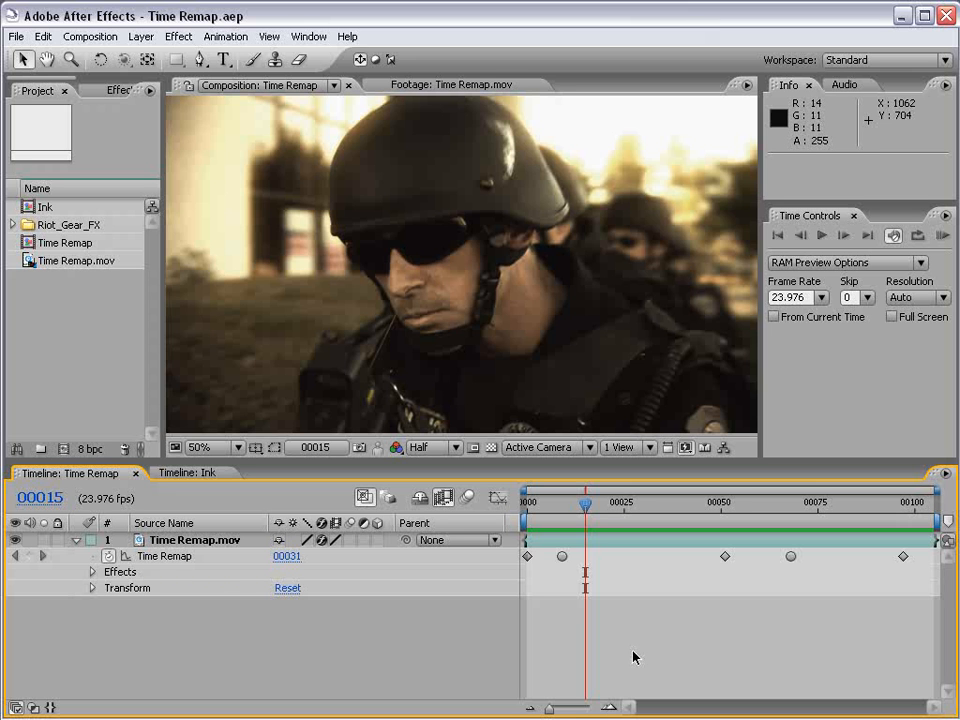
# Preview the Time Remap composition and compare its frames with the original Time Remap.mov footage.
pyautogui.press('KP_0')
pyautogui.moveTo(547, 504); pyautogui.dragTo(926, 508)
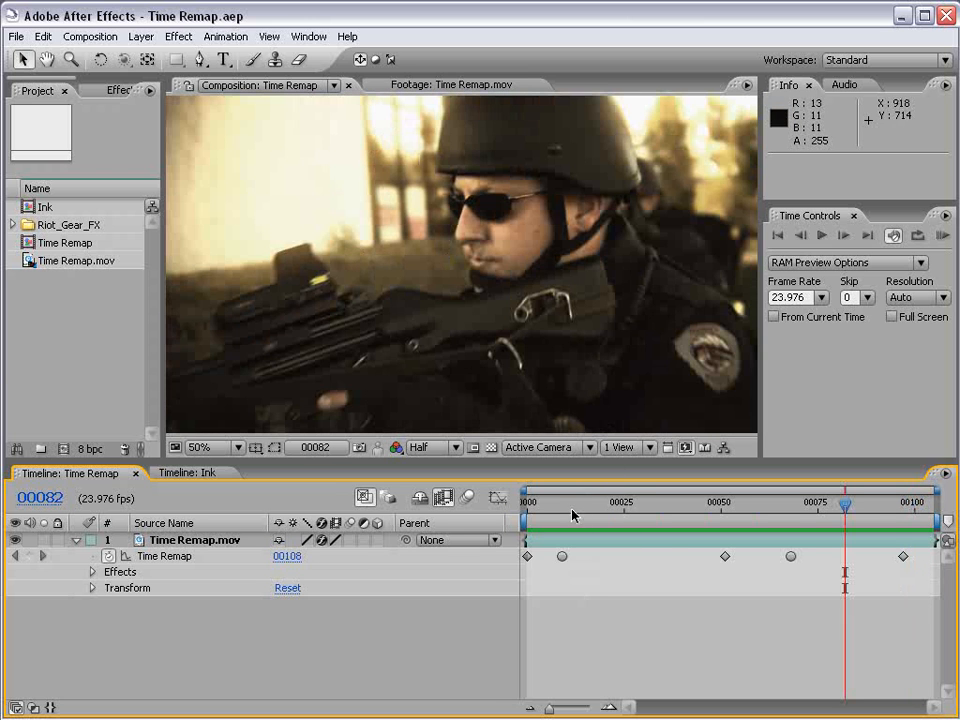
pyautogui.click(422, 86)
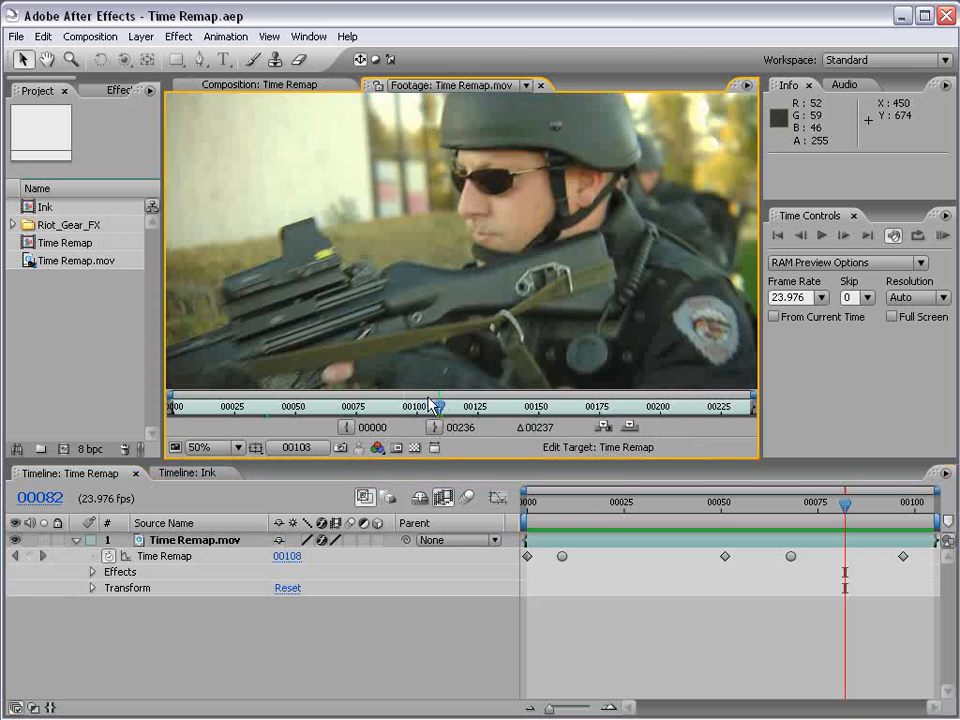
pyautogui.moveTo(432, 405)
pyautogui.mouseDown()
pyautogui.moveTo(561, 407)
pyautogui.moveTo(435, 410)
pyautogui.mouseUp()
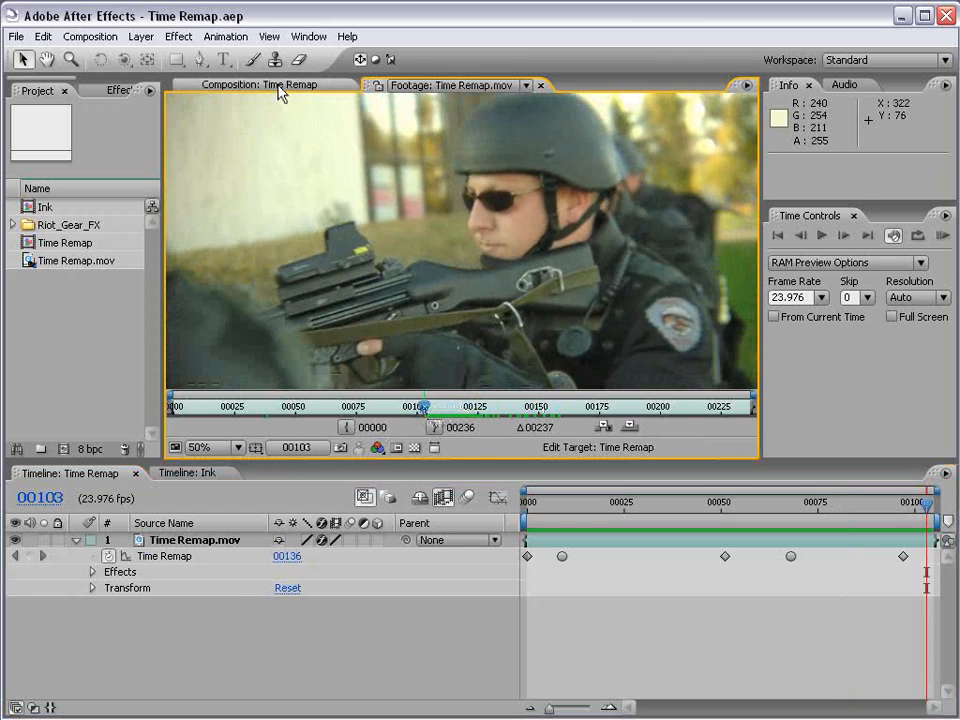
pyautogui.click(279, 86)
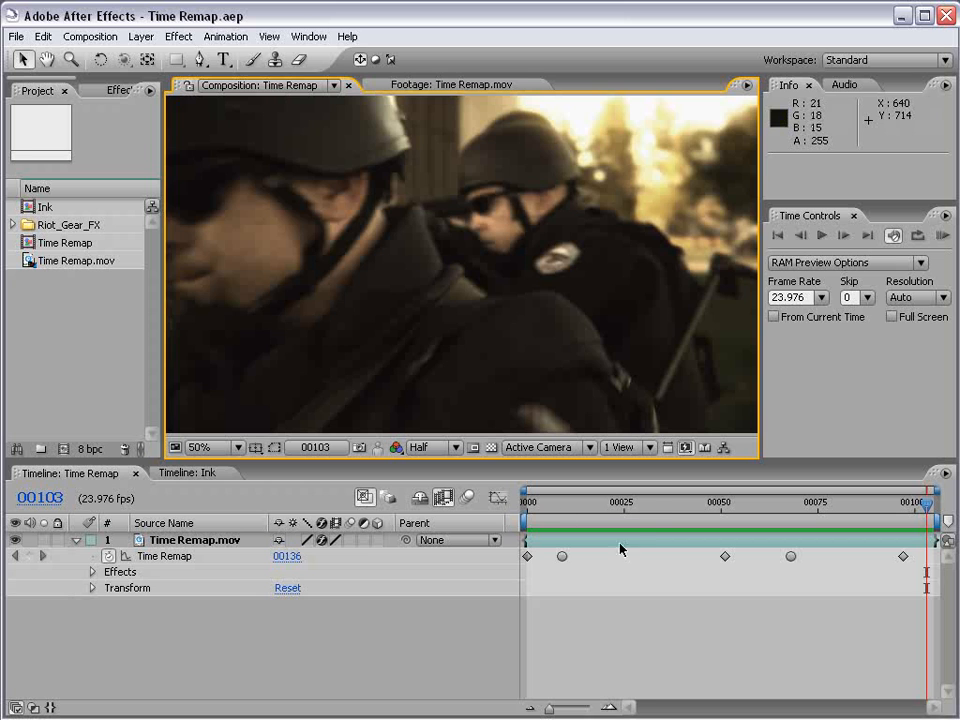
pyautogui.click(632, 502)
pyautogui.click(420, 83)
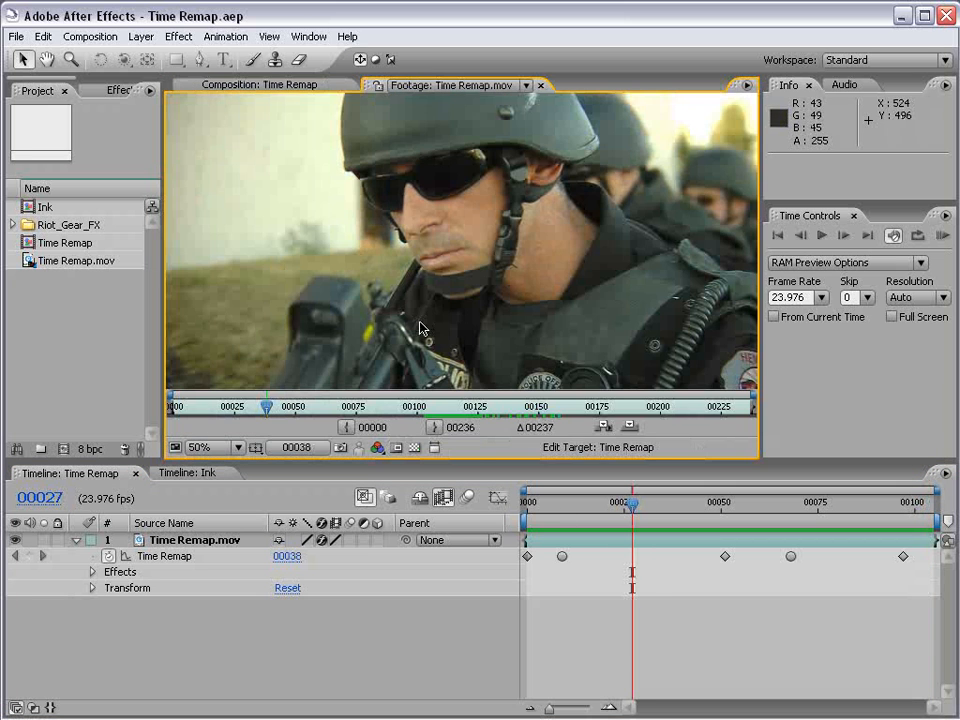
pyautogui.click(268, 84)
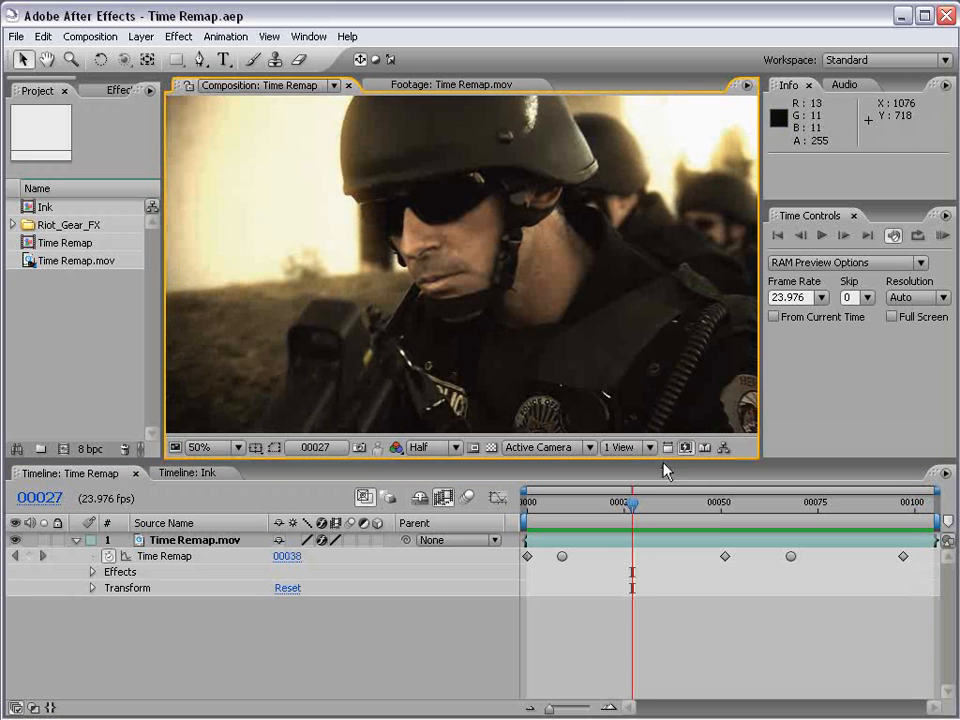
pyautogui.moveTo(655, 502); pyautogui.dragTo(841, 511)
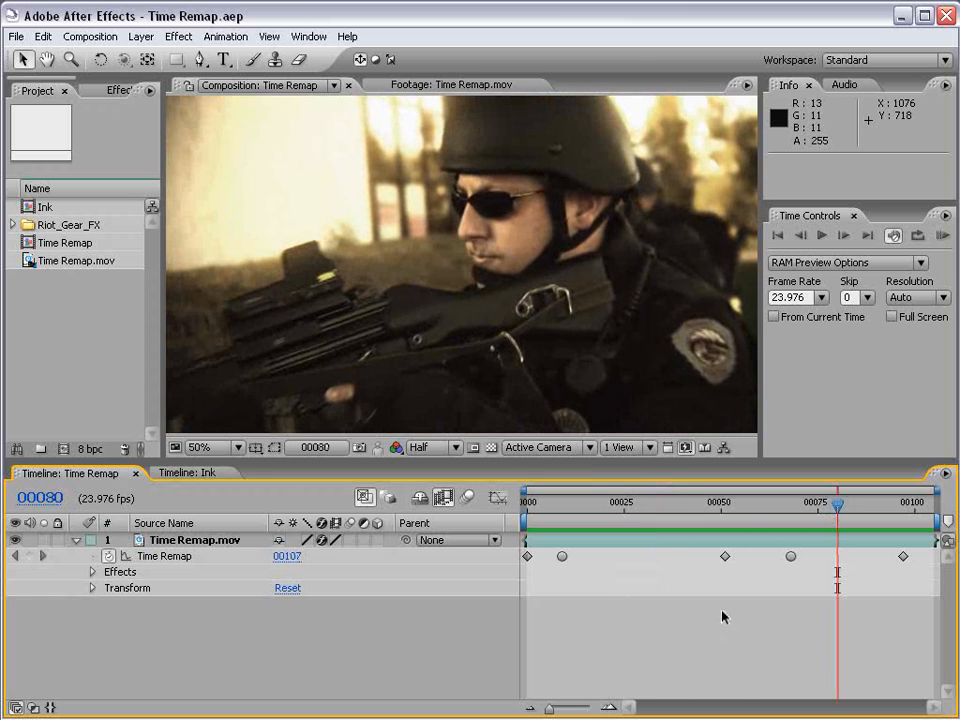
# Create a new composition from the Time Remap.mov footage.
pyautogui.click(87, 318)
pyautogui.click(48, 264)
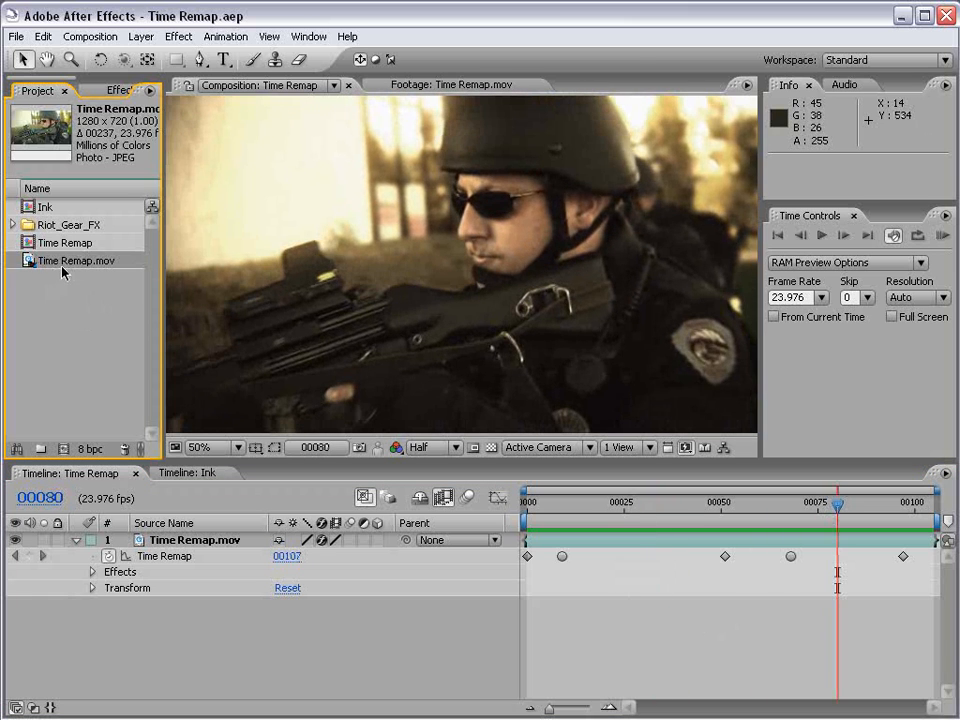
pyautogui.moveTo(64, 430); pyautogui.dragTo(63, 450)
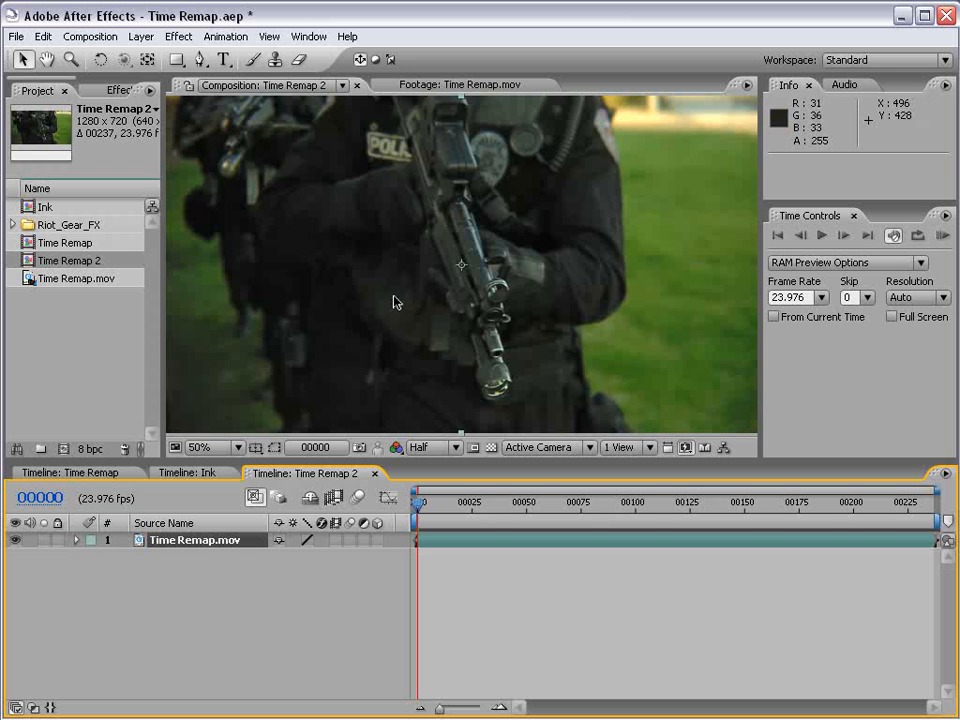
# Preview the unmodified clip in the new Time Remap 2 composition to judge its original speed.
pyautogui.scroll(-2, 396, 302)
pyautogui.scroll(2, 396, 302)
pyautogui.press('h')
pyautogui.moveTo(441, 274); pyautogui.dragTo(463, 283)
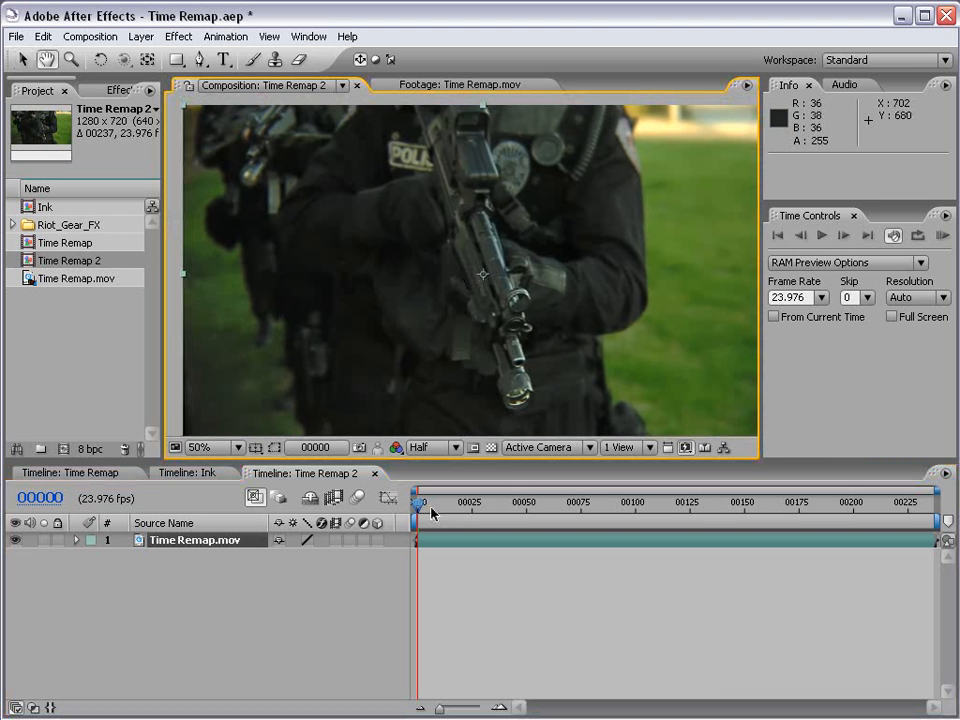
pyautogui.moveTo(432, 513); pyautogui.dragTo(444, 508)
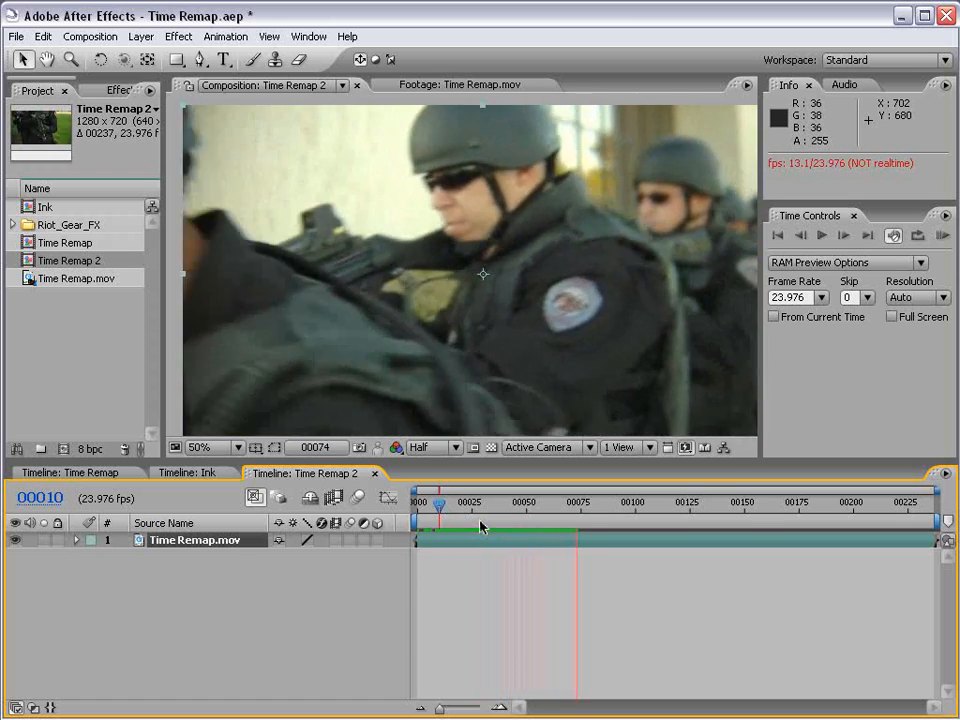
pyautogui.press('space')
pyautogui.moveTo(620, 508); pyautogui.dragTo(450, 512)
pyautogui.press('KP_0')
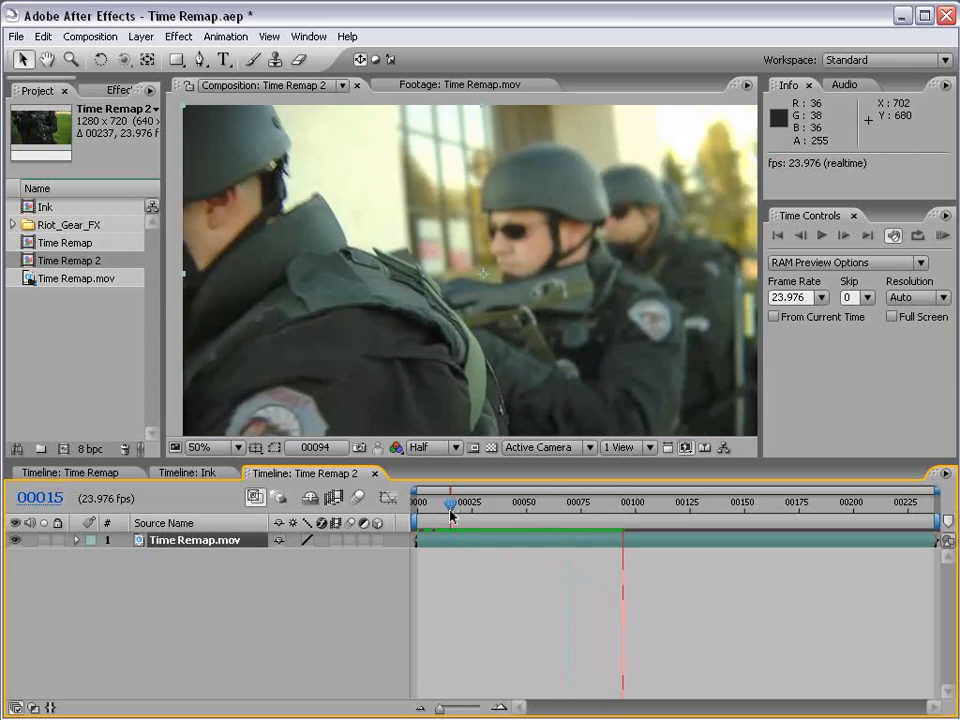
pyautogui.press('space')
pyautogui.click(599, 593)
# Go to frame 0 and enable time remapping on the Time Remap.mov layer.
pyautogui.moveTo(550, 510); pyautogui.dragTo(406, 510)
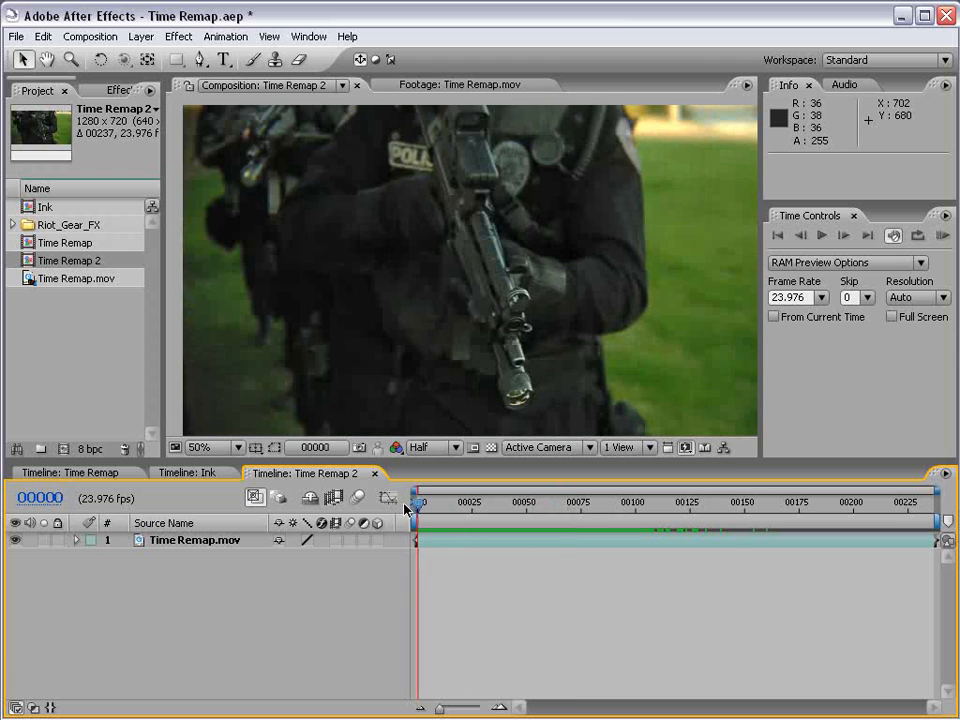
pyautogui.rightClick(441, 540)
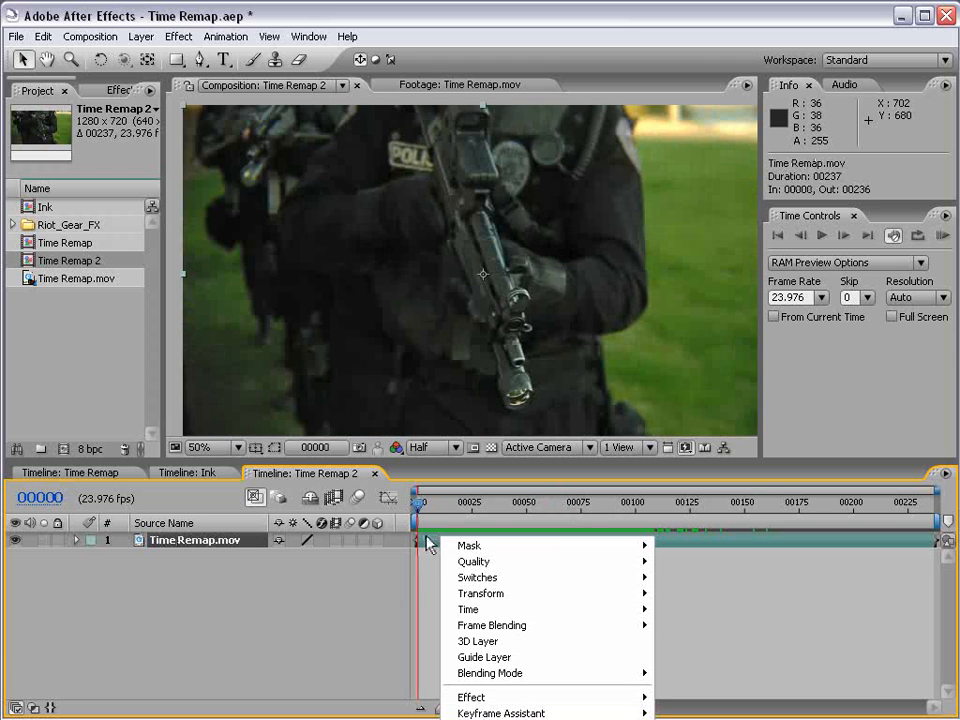
pyautogui.moveTo(484, 612)
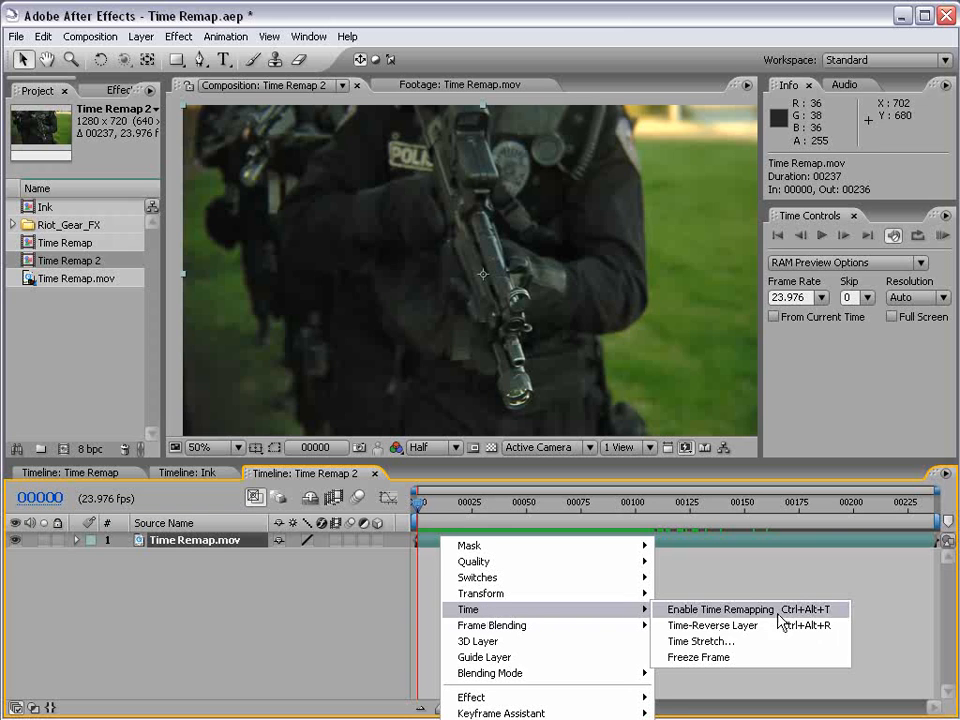
pyautogui.click(720, 609)
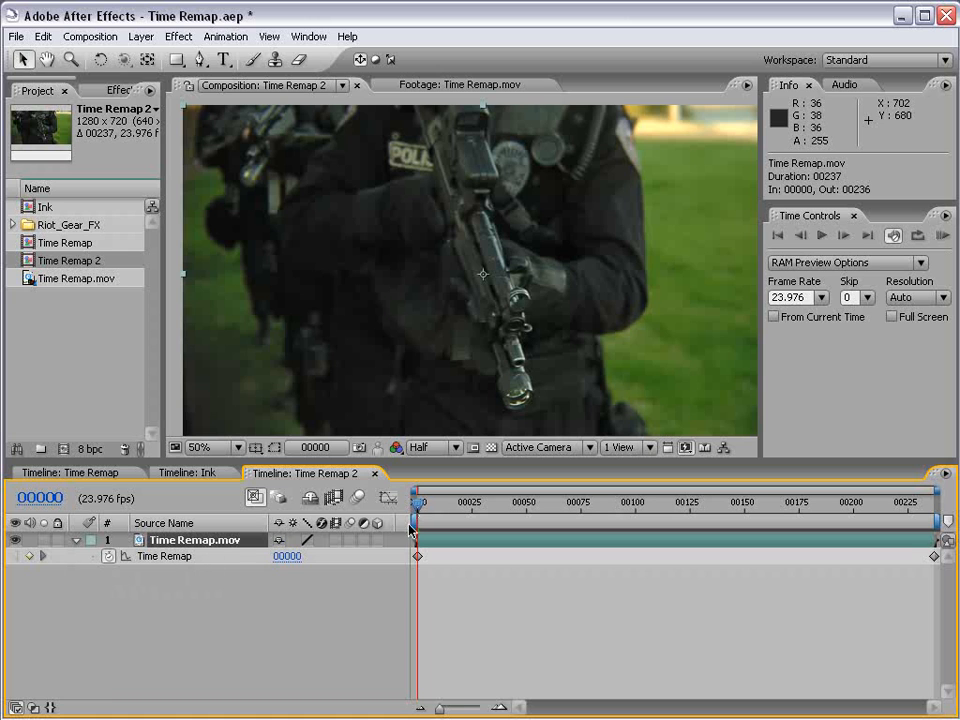
# Add Time Remap keyframes at frames 21 and 49 to bracket the first officer's close-up.
pyautogui.moveTo(425, 512); pyautogui.dragTo(936, 520)
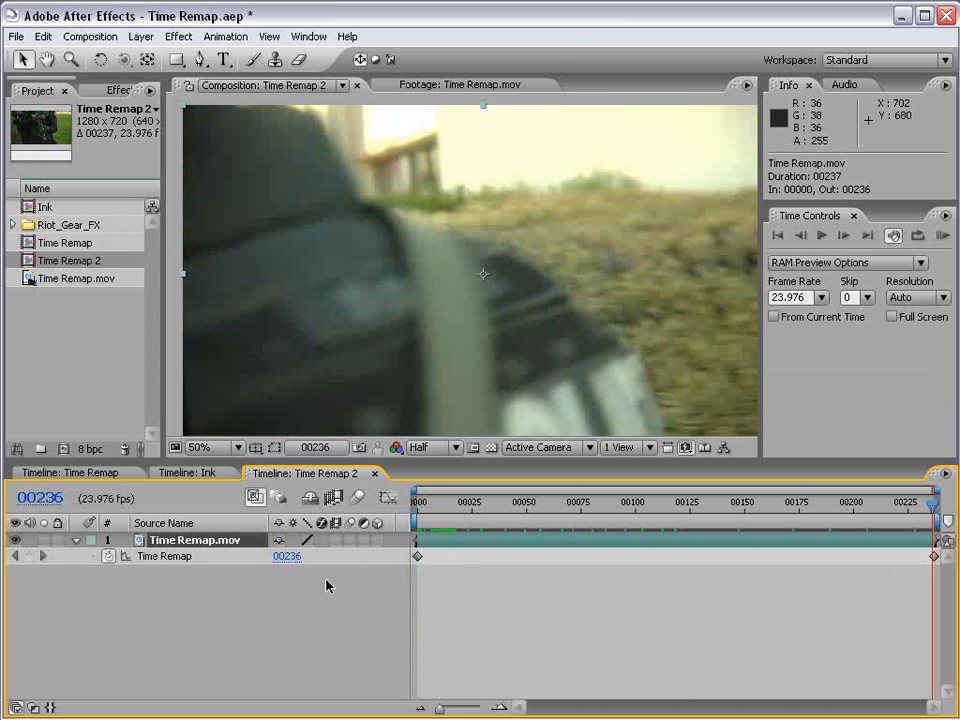
pyautogui.moveTo(676, 514); pyautogui.dragTo(466, 508)
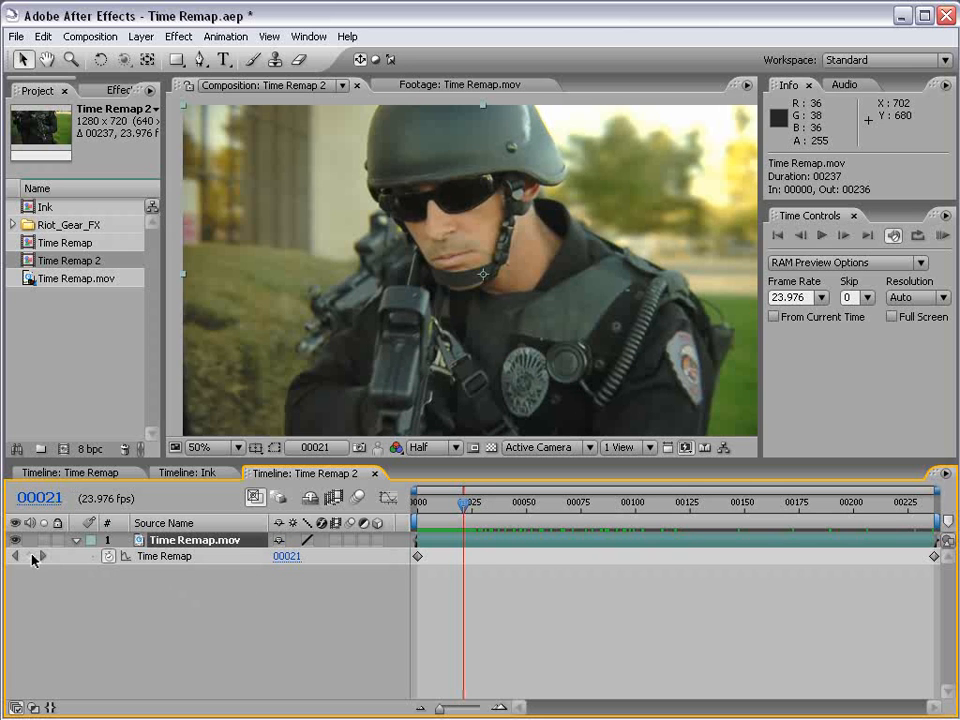
pyautogui.click(31, 556)
pyautogui.moveTo(461, 508); pyautogui.dragTo(525, 510)
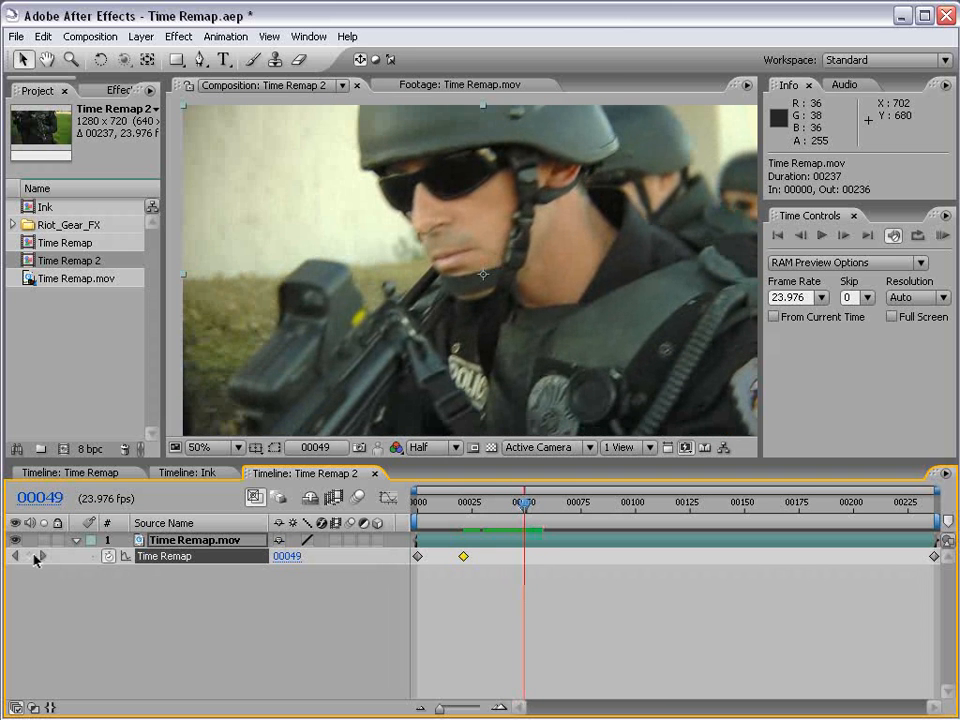
pyautogui.moveTo(513, 502); pyautogui.dragTo(470, 570)
pyautogui.keyDown('shift'); pyautogui.click(463, 556); pyautogui.keyUp('shift')
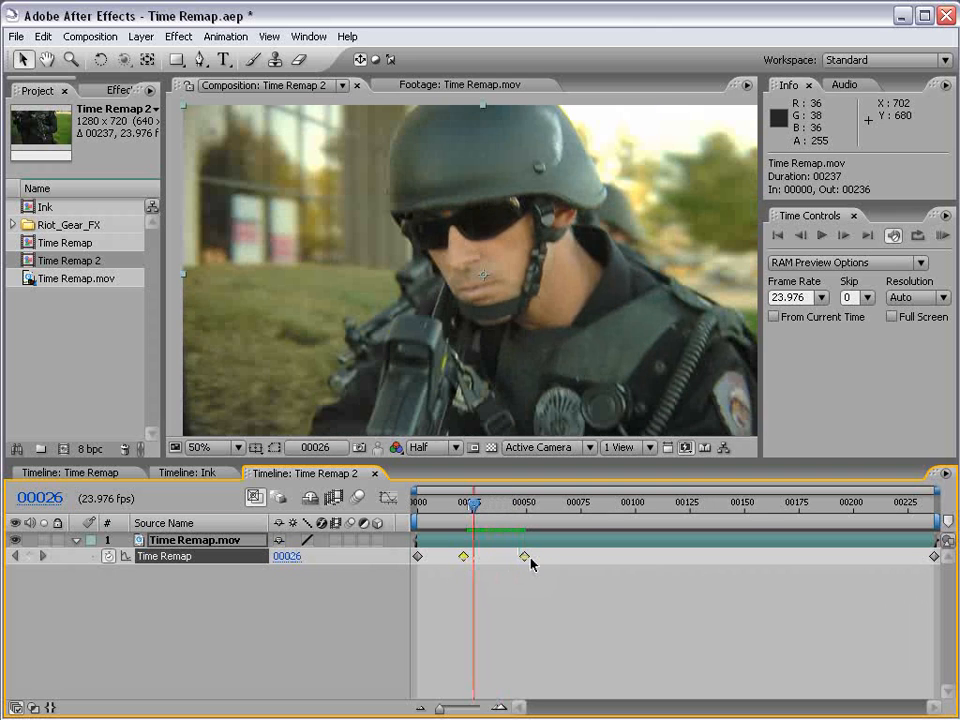
# Add Time Remap keyframes at about frame 105 and at frame 115, and review the segments between the keyframes.
pyautogui.moveTo(468, 520); pyautogui.dragTo(668, 510)
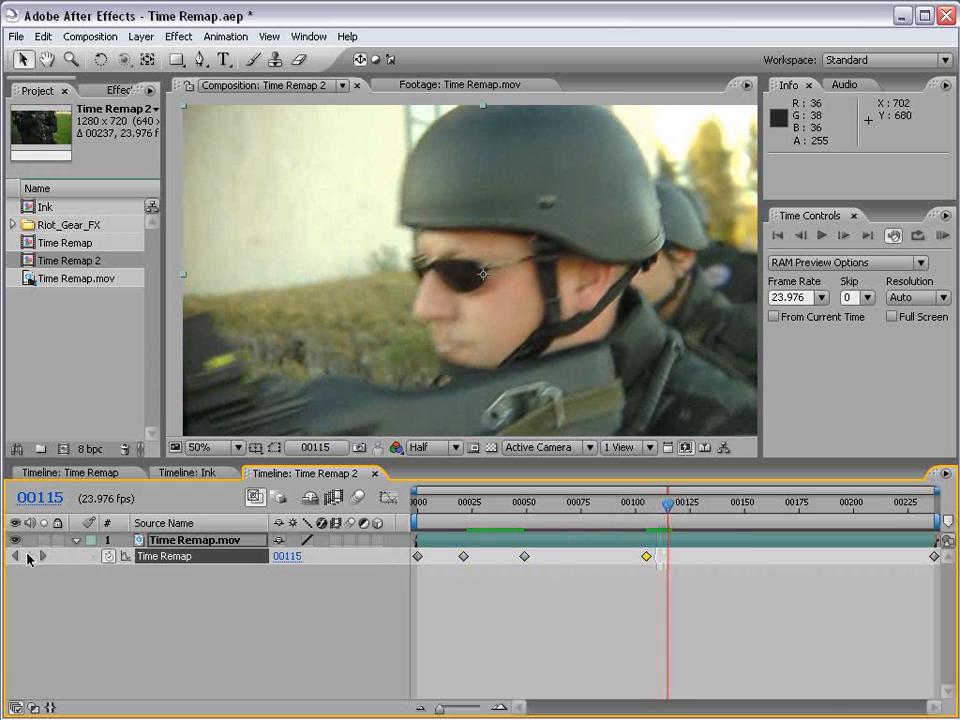
pyautogui.moveTo(668, 528); pyautogui.dragTo(373, 541)
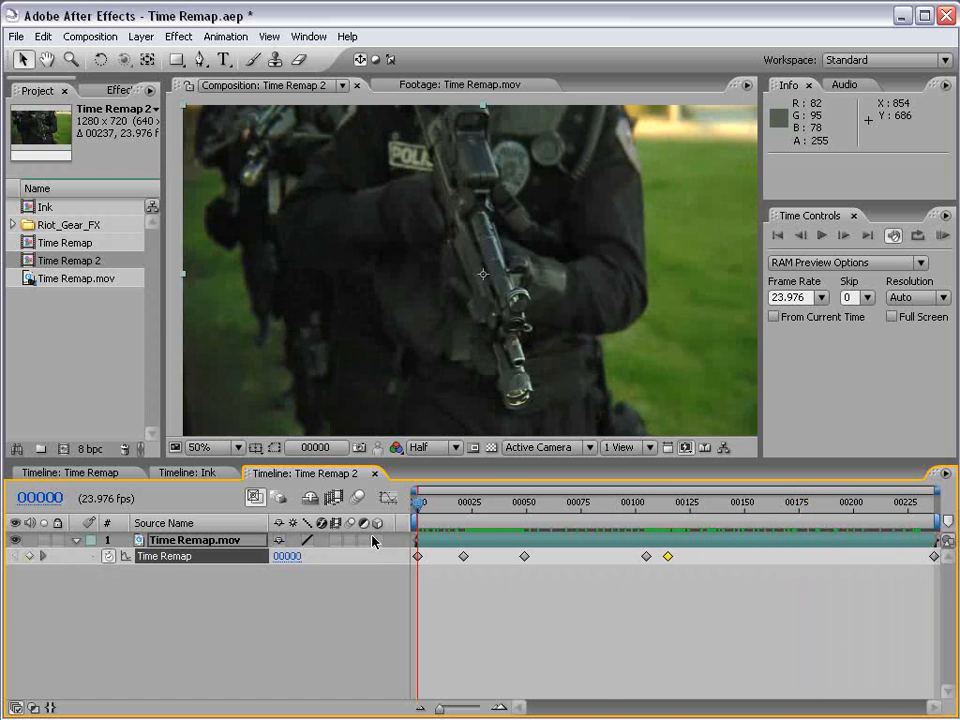
pyautogui.click(490, 506)
pyautogui.moveTo(653, 508); pyautogui.dragTo(660, 514)
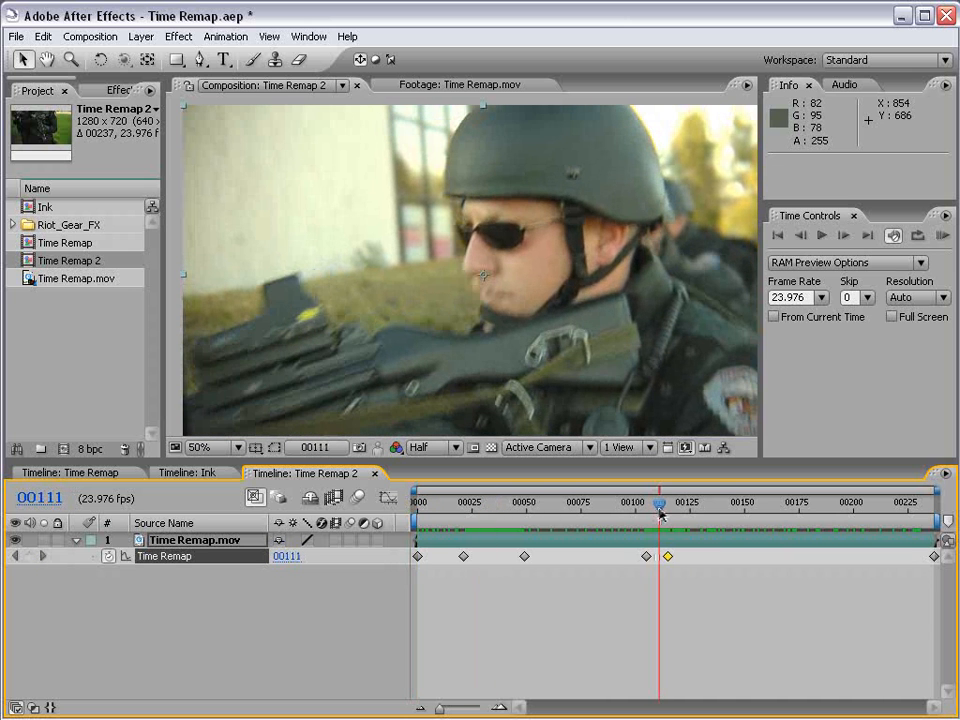
pyautogui.click(428, 512)
pyautogui.click(567, 510)
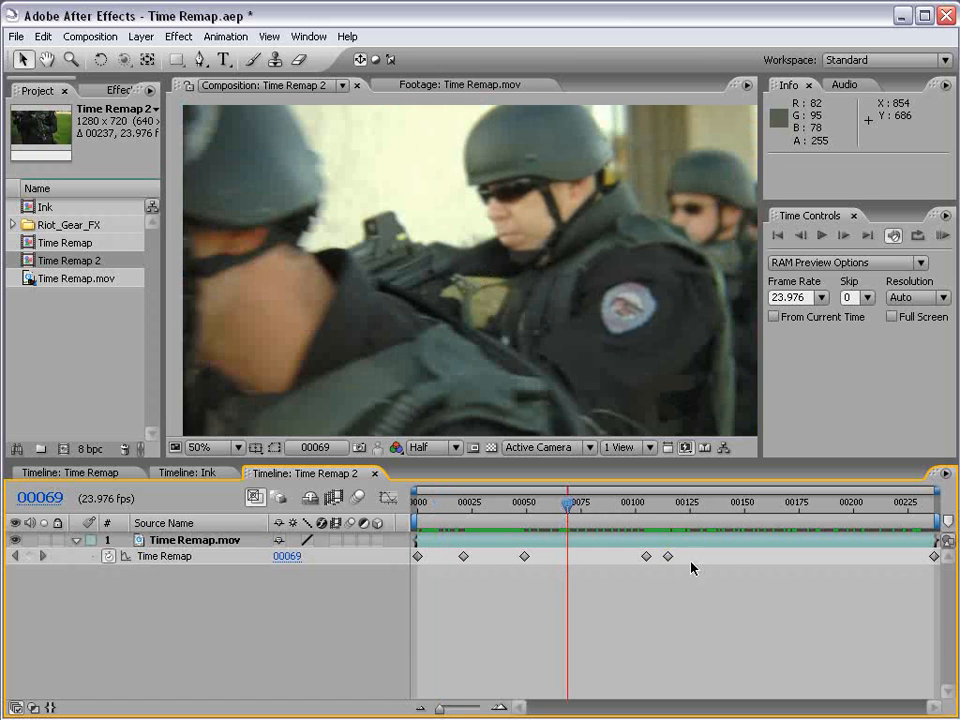
# Try moving the Time Remap keyframe at frame 49 to frame 51.
pyautogui.click(524, 556)
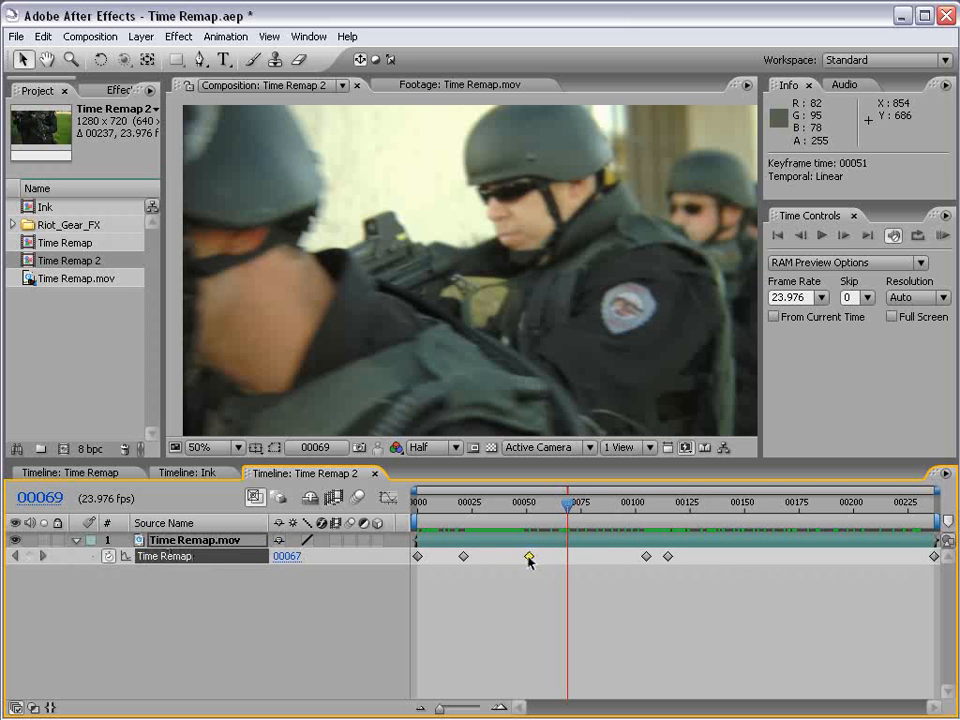
pyautogui.moveTo(524, 510); pyautogui.dragTo(498, 514)
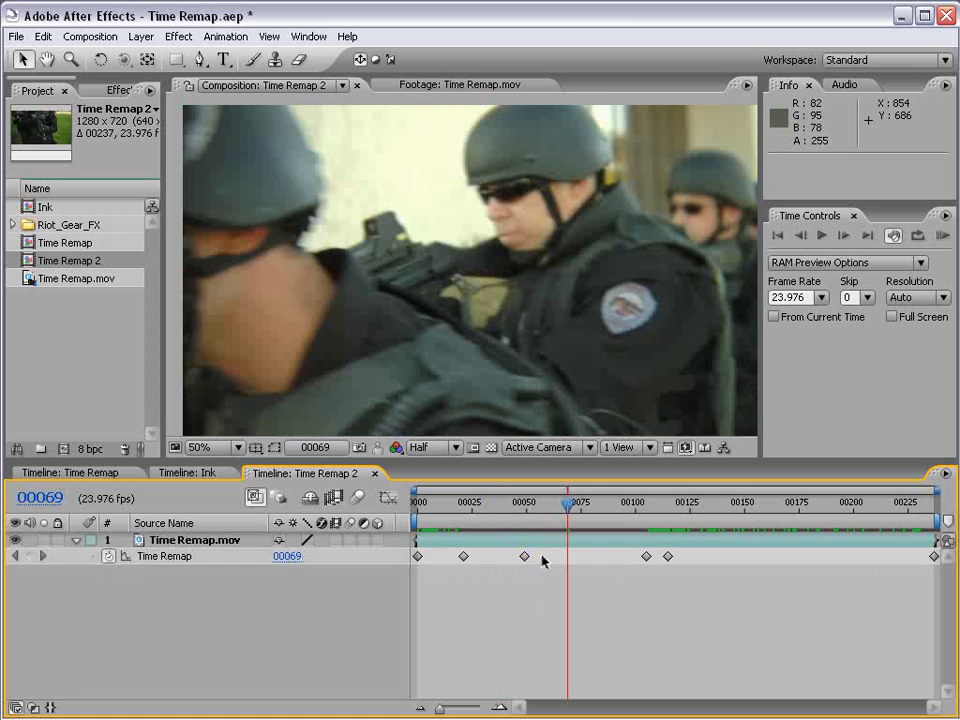
# Move the frame 21 and 49 keyframes earlier together, to frame 7 and about frame 35, to speed up the opening.
pyautogui.moveTo(543, 561); pyautogui.dragTo(476, 567)
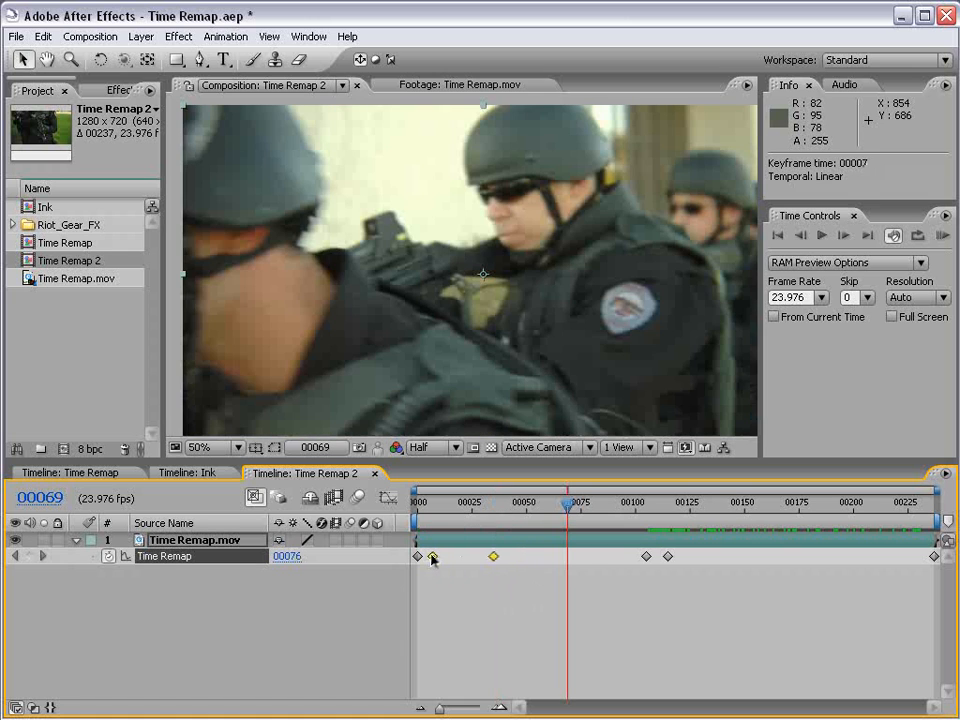
pyautogui.moveTo(417, 509); pyautogui.dragTo(497, 510)
pyautogui.click(467, 612)
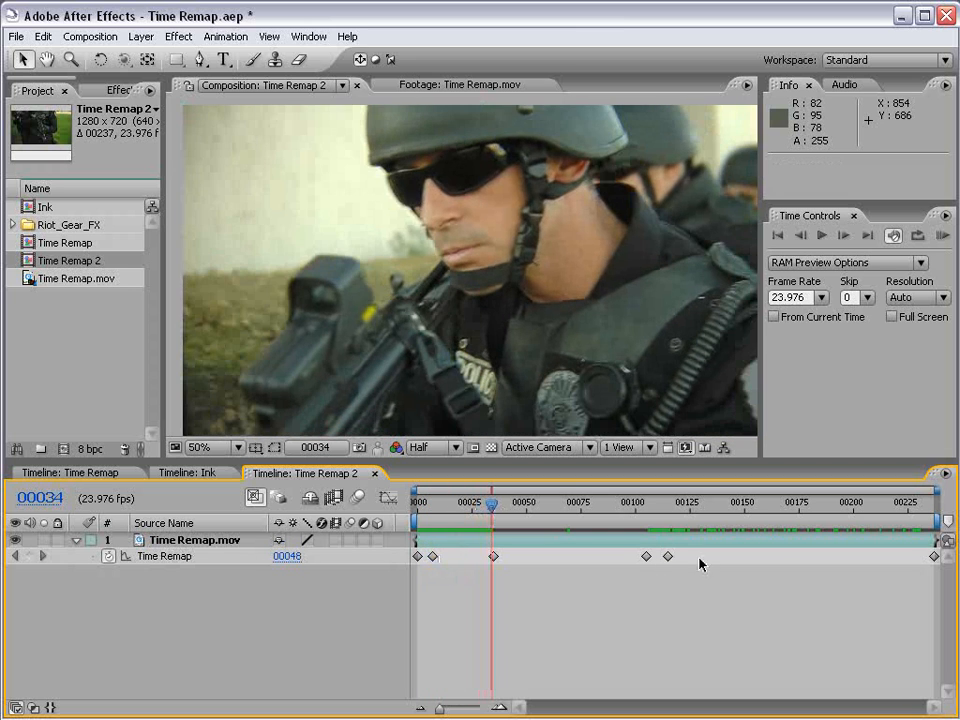
# Move the second pair of Time Remap keyframes earlier together, to about frames 41 and 51.
pyautogui.moveTo(698, 553); pyautogui.dragTo(633, 570)
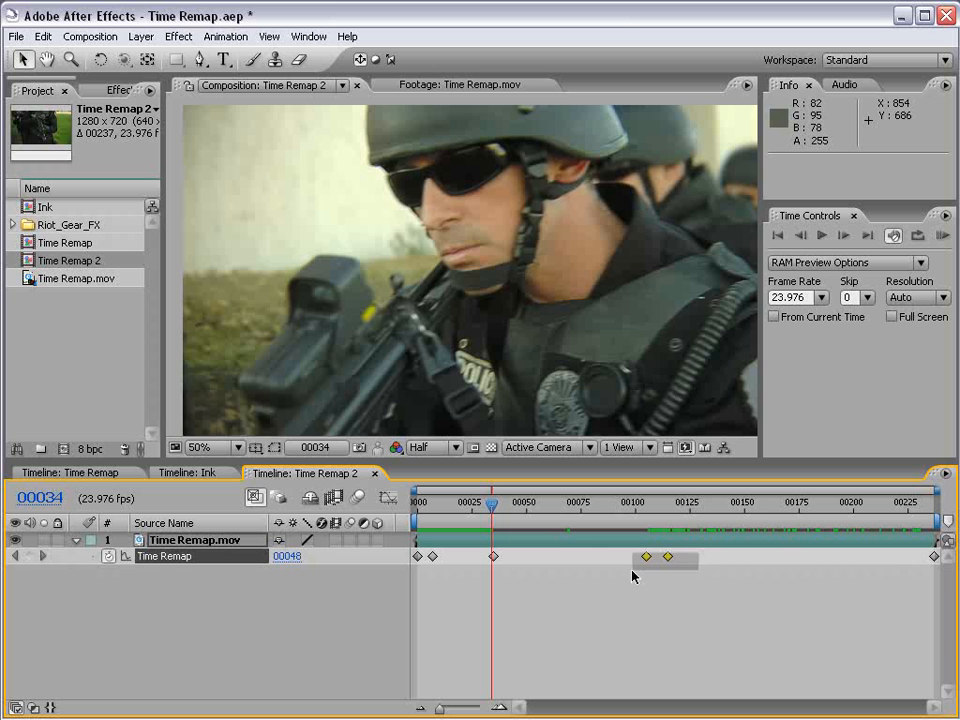
pyautogui.click(512, 586)
pyautogui.moveTo(491, 510); pyautogui.dragTo(553, 512)
# Move the last Time Remap keyframe to frame 77 and check the closing segment.
pyautogui.moveTo(930, 558); pyautogui.dragTo(806, 558)
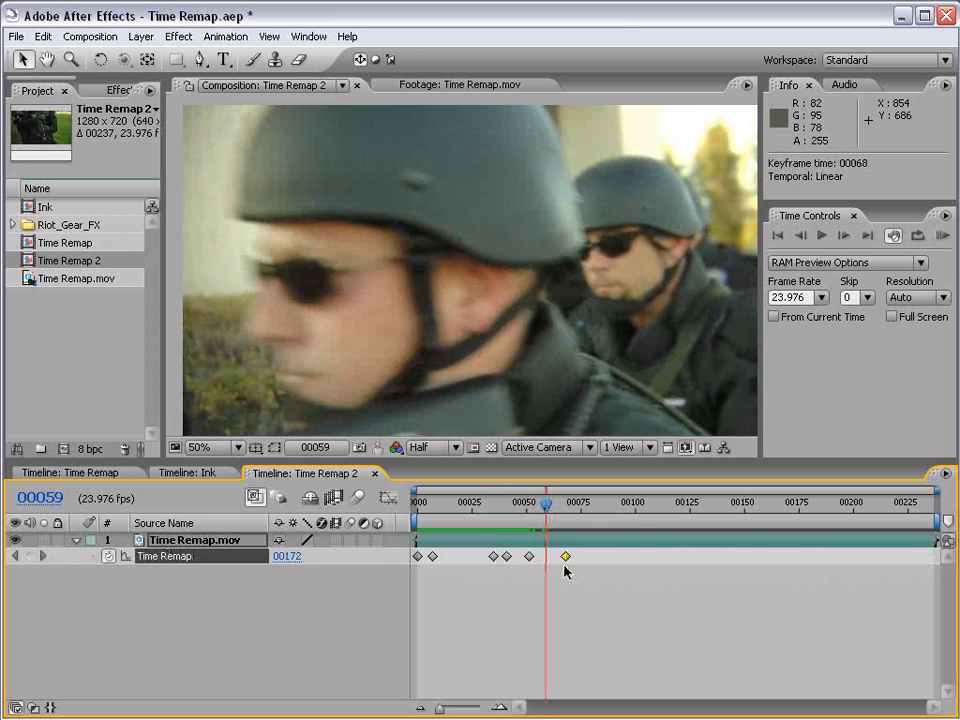
pyautogui.moveTo(565, 556); pyautogui.dragTo(585, 556)
pyautogui.moveTo(546, 508); pyautogui.dragTo(587, 516)
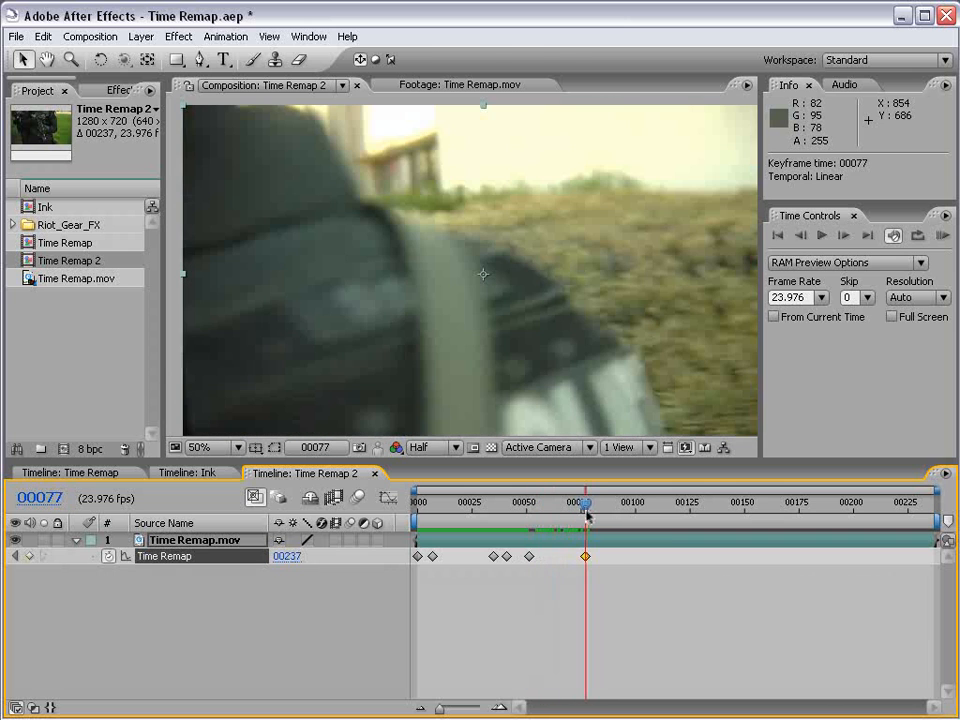
# Preview the retimed clip with the work area ending at about frame 77, and extend the work area's end to about frame 176.
pyautogui.press('KP_0')
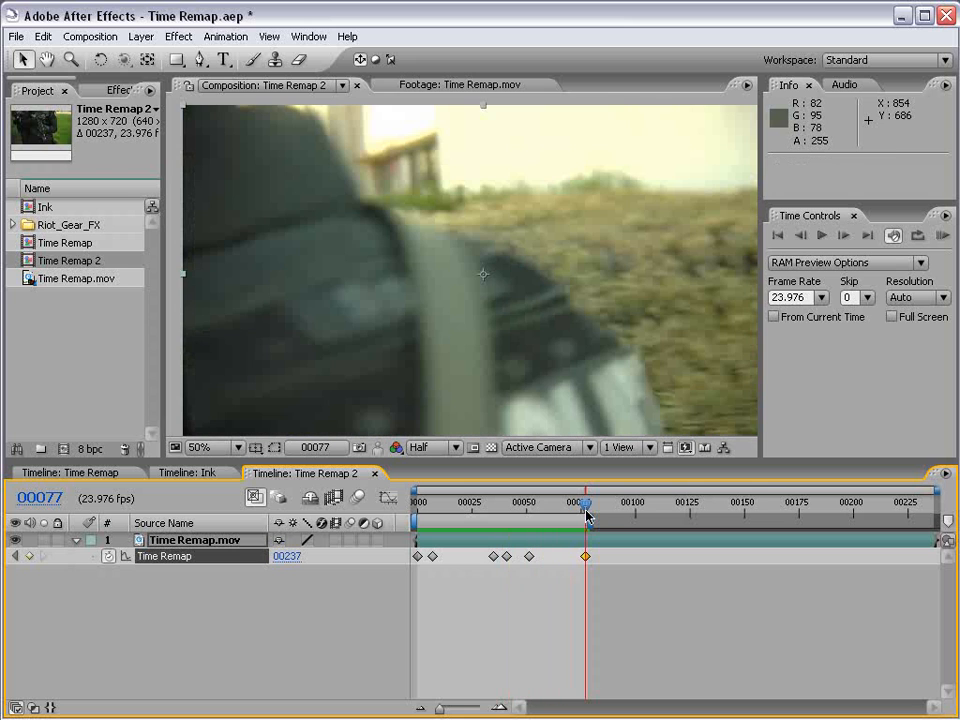
pyautogui.moveTo(439, 505); pyautogui.dragTo(453, 510)
pyautogui.moveTo(597, 527); pyautogui.dragTo(803, 522)
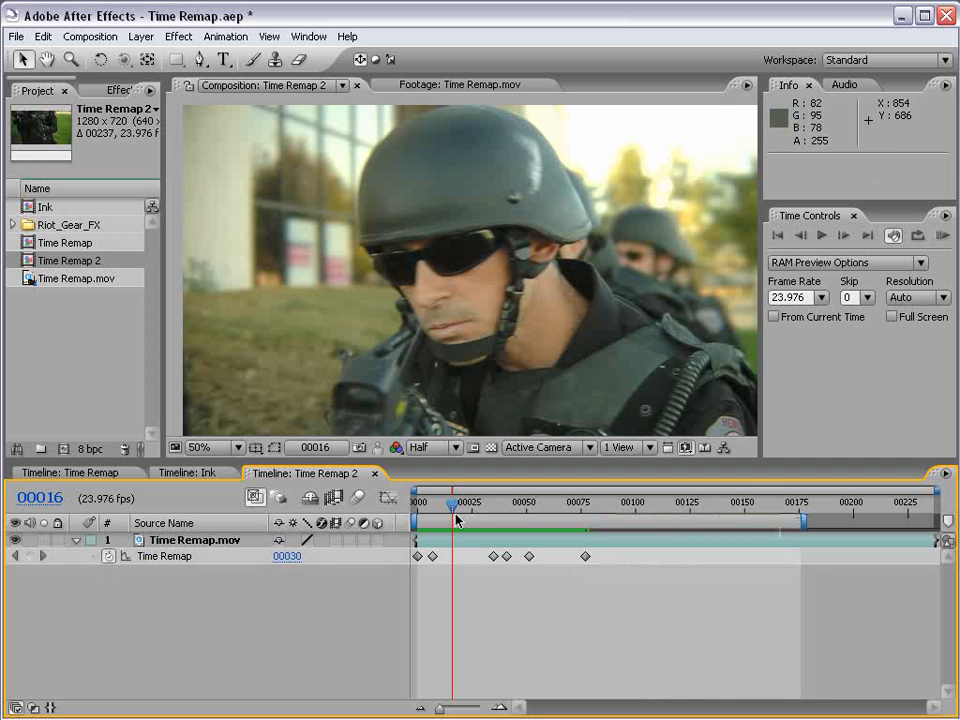
# Move the last four Time Remap keyframes later together, with the first of them at frame 66, to slow the section before them.
pyautogui.moveTo(454, 505)
pyautogui.mouseDown()
pyautogui.moveTo(563, 504)
pyautogui.moveTo(451, 508)
pyautogui.mouseUp()
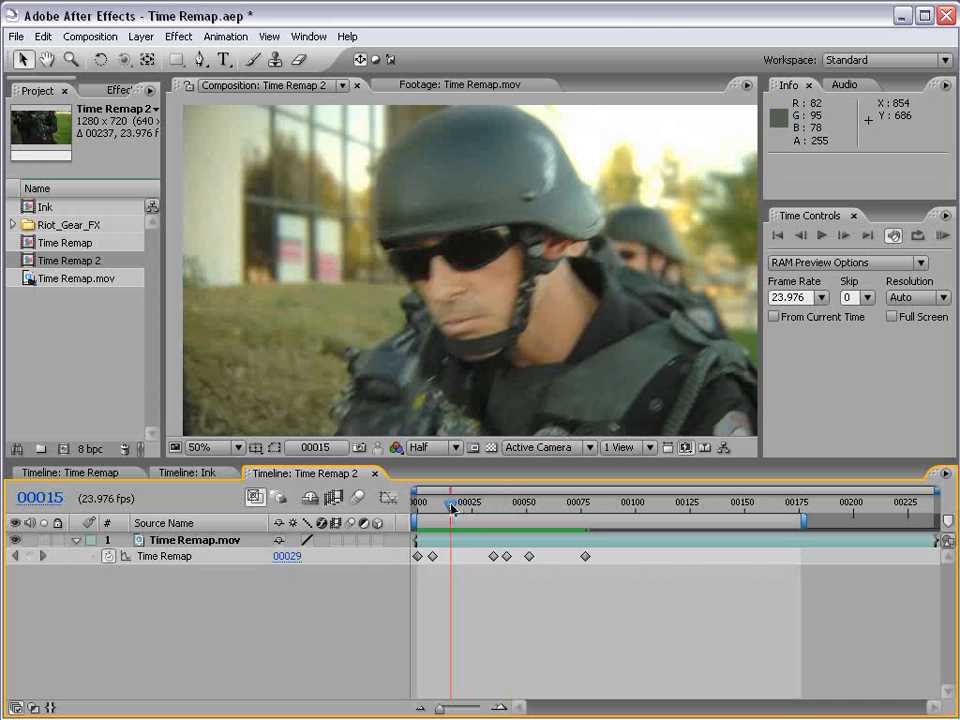
pyautogui.moveTo(620, 556); pyautogui.dragTo(493, 568)
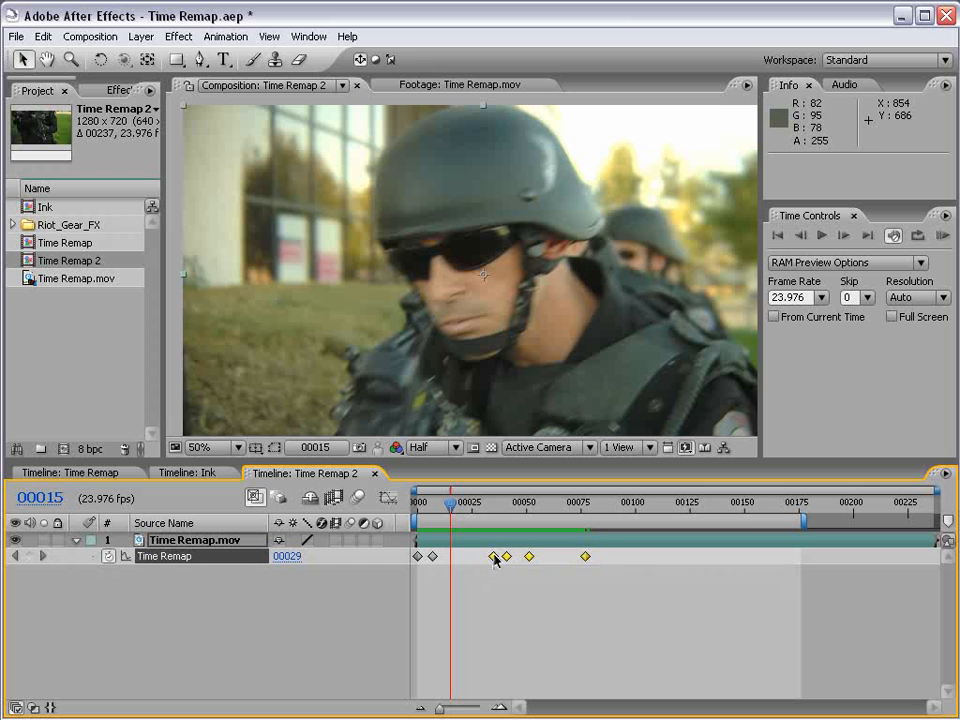
pyautogui.click(562, 584)
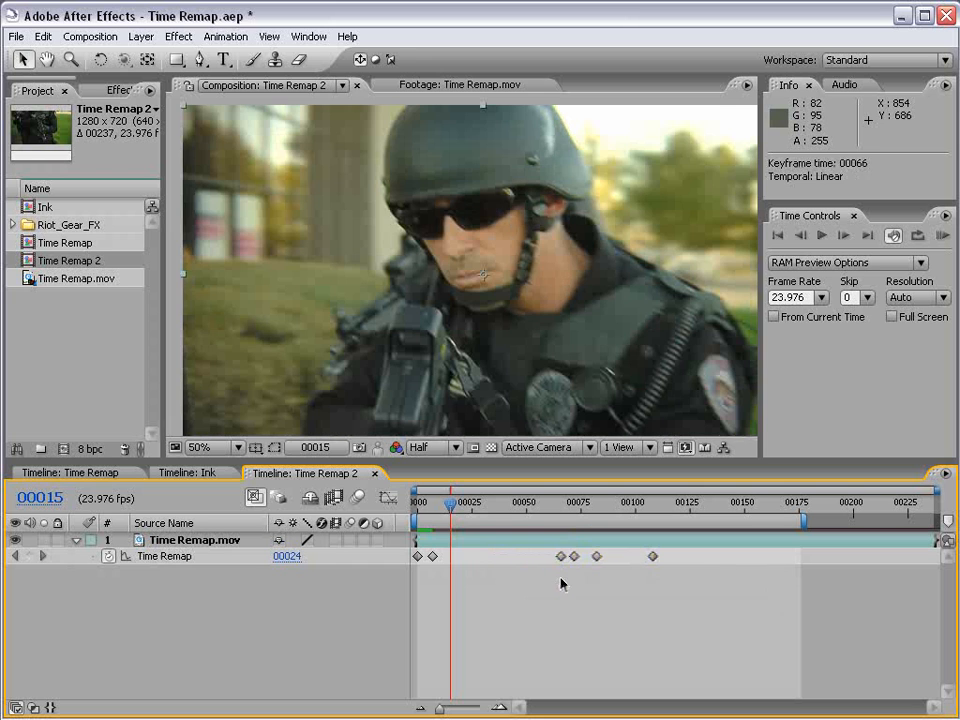
# Move the last two Time Remap keyframes later together, to about frames 109 and 135.
pyautogui.moveTo(570, 518); pyautogui.dragTo(585, 505)
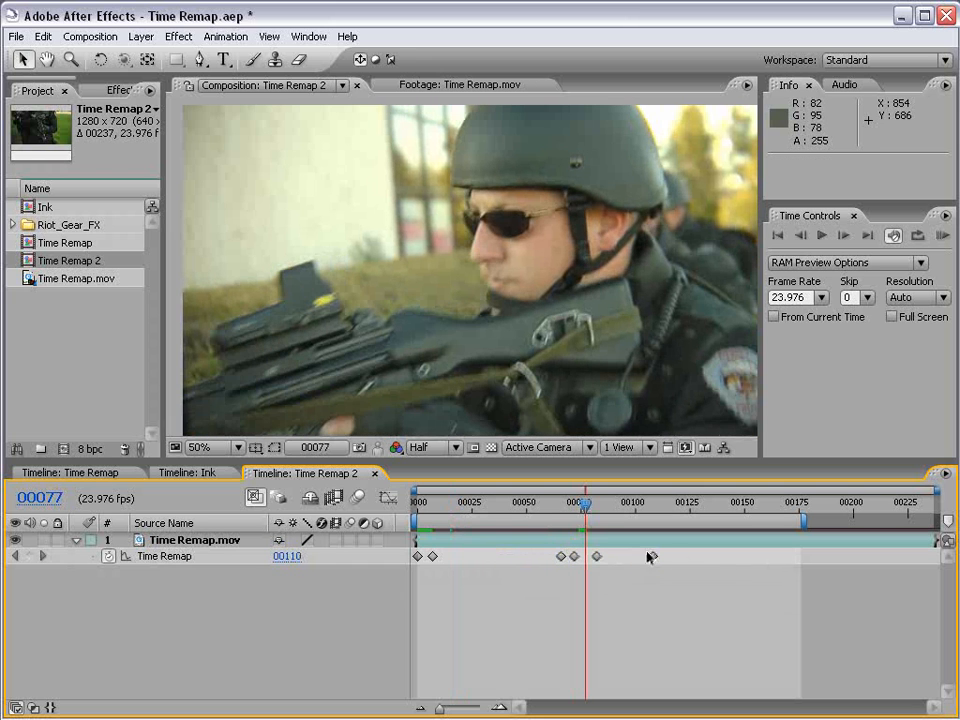
pyautogui.moveTo(648, 557); pyautogui.dragTo(606, 560)
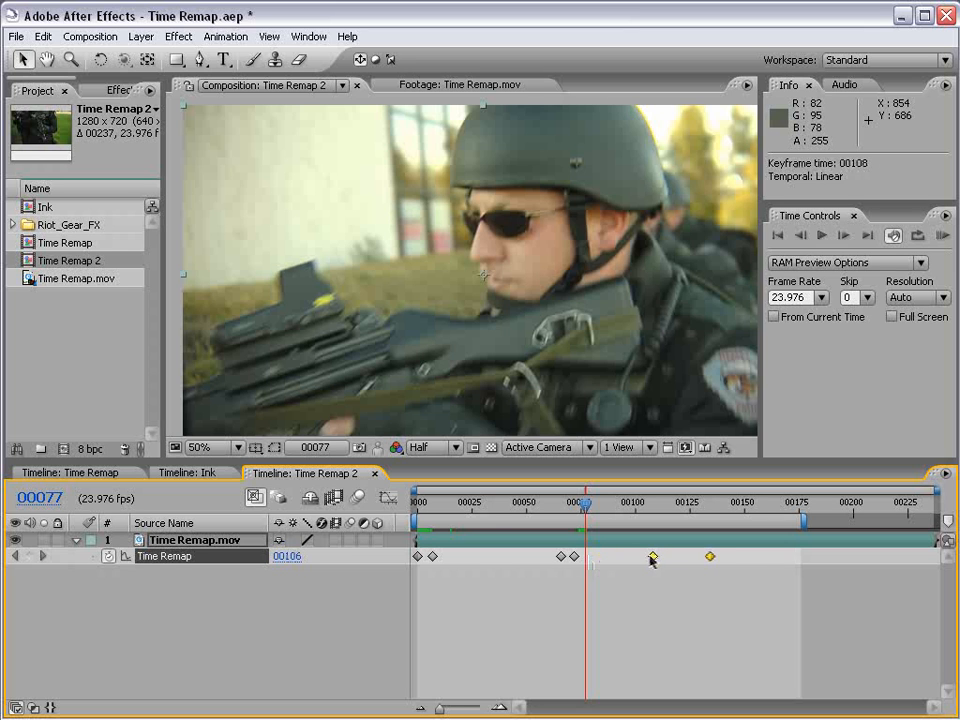
pyautogui.click(628, 573)
# End the work area at about frame 118 and preview the retimed clip.
pyautogui.moveTo(591, 505); pyautogui.dragTo(704, 508)
pyautogui.moveTo(714, 508); pyautogui.dragTo(676, 510)
pyautogui.press('KP_0')
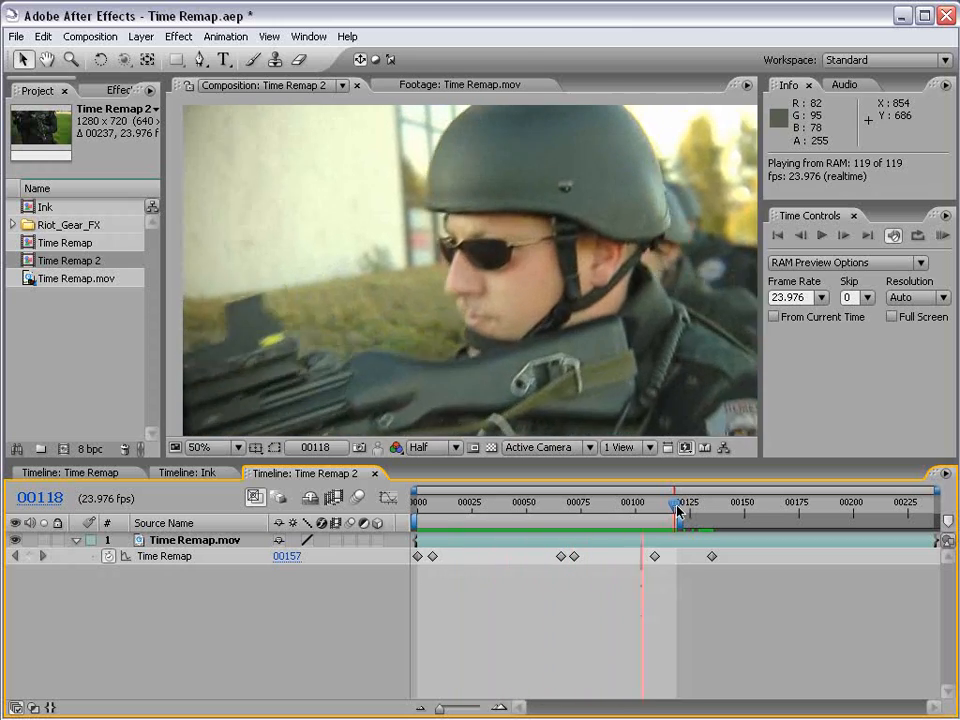
# Step frame by frame from frame 27 to frame 34 to examine the motion in the slowed section.
pyautogui.moveTo(678, 511); pyautogui.dragTo(477, 507)
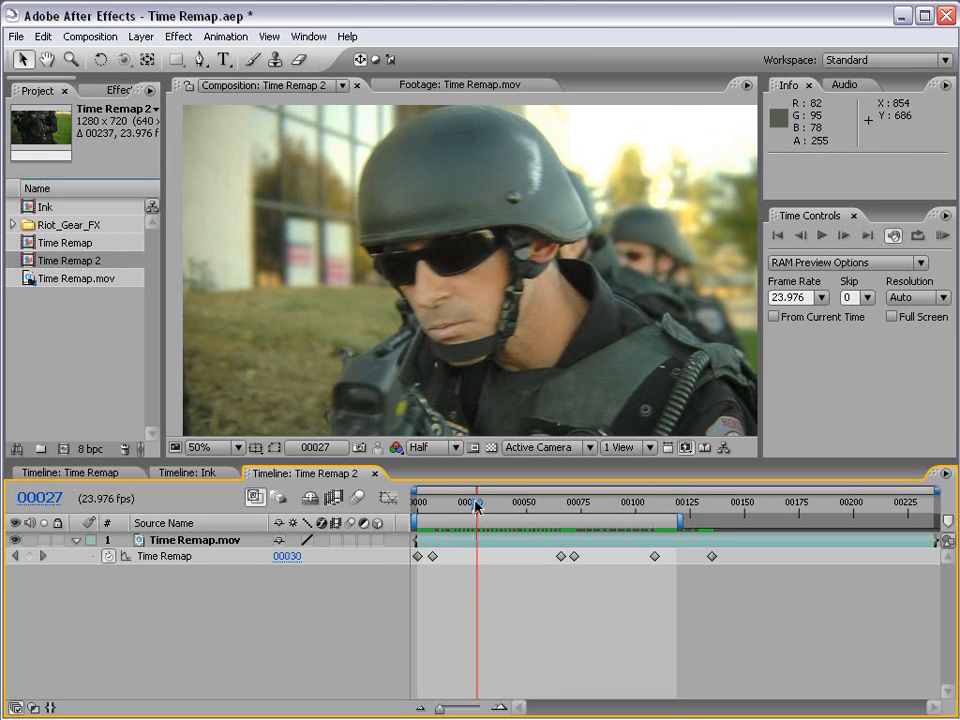
pyautogui.press('pagedown')
pyautogui.press('pagedown')
pyautogui.press('pagedown')
pyautogui.press('pagedown')
pyautogui.press('pagedown')
pyautogui.press('pagedown')
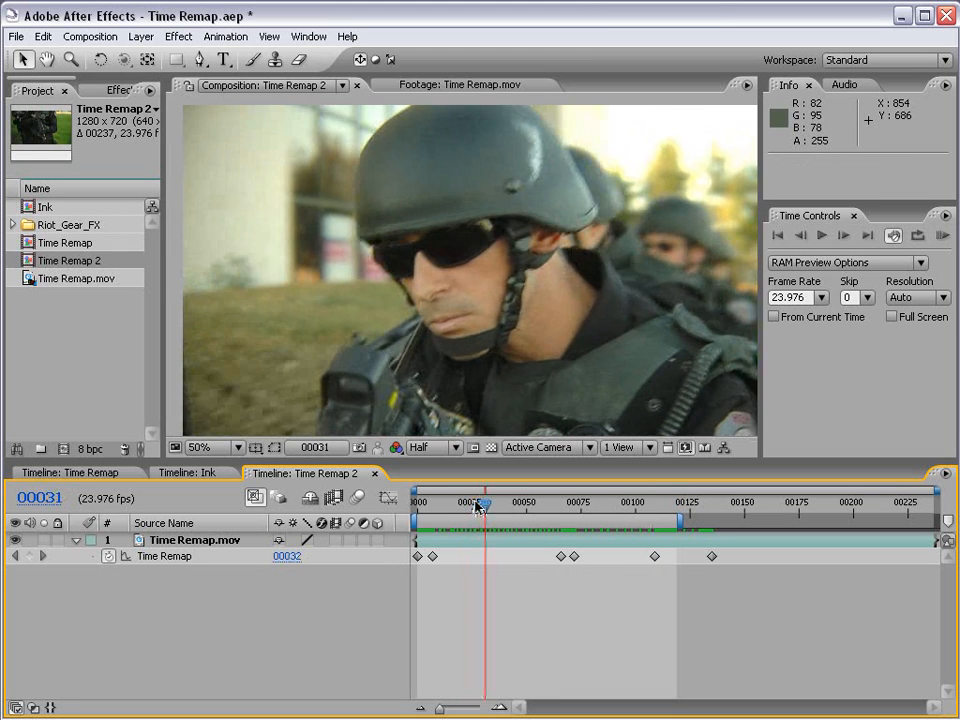
pyautogui.press('pagedown')
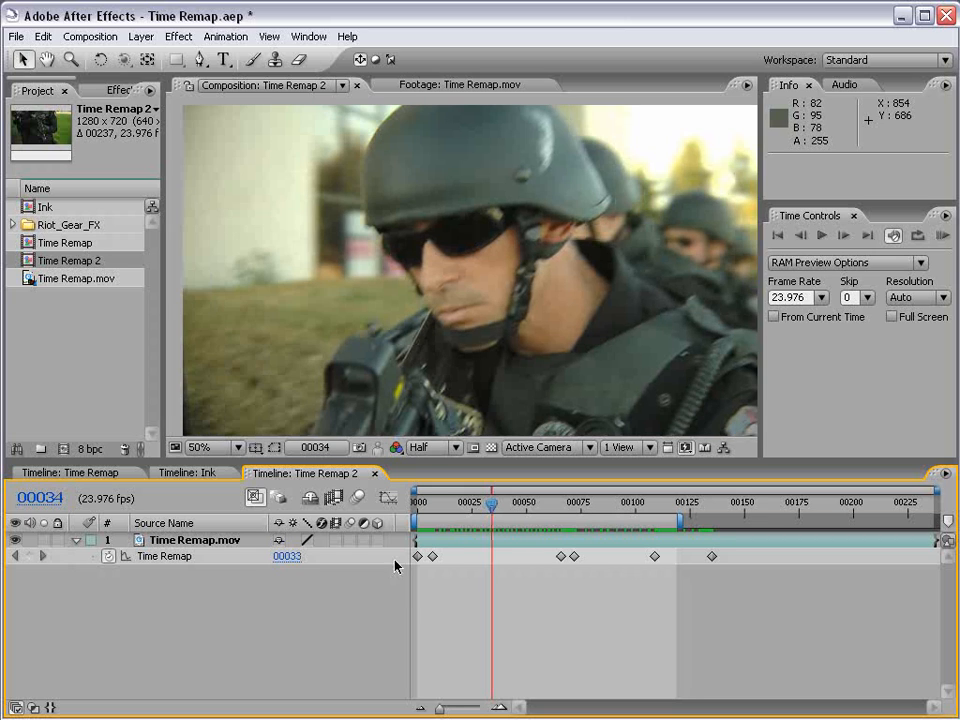
# Enable Frame Mix blending on the Time Remap.mov layer and frame blending for the composition, and check frames 3 and 69.
pyautogui.click(338, 541)
pyautogui.click(334, 497)
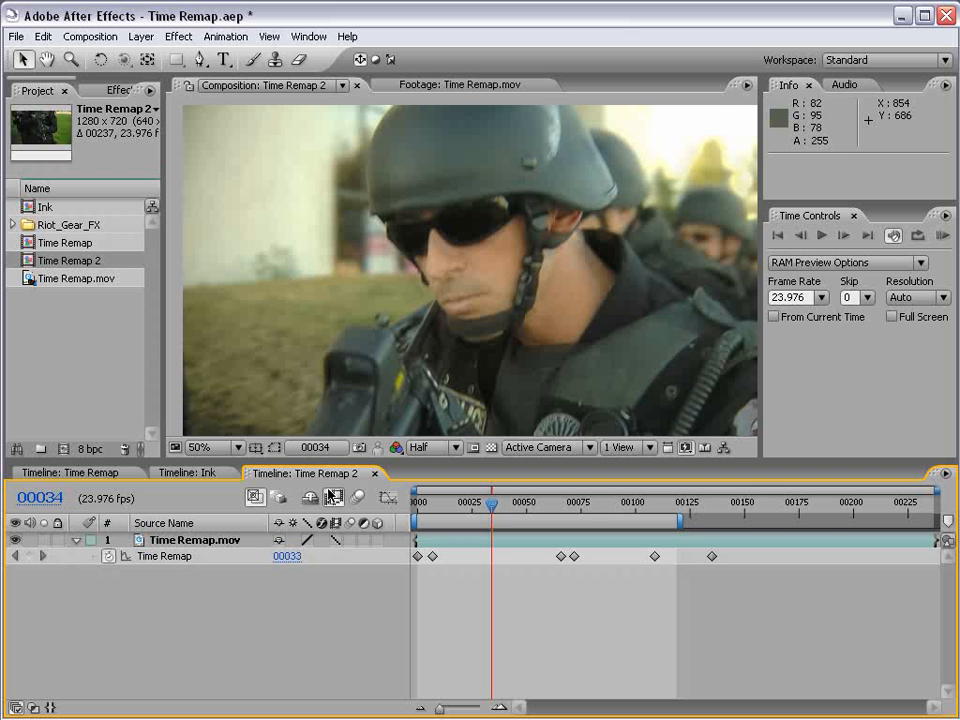
pyautogui.moveTo(491, 506); pyautogui.dragTo(424, 514)
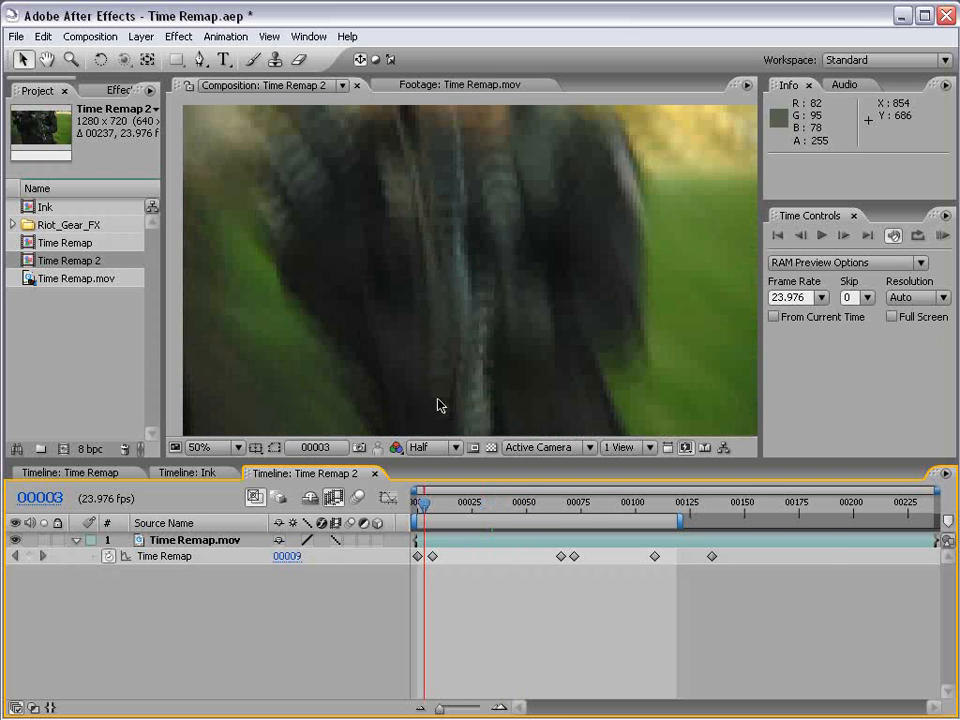
pyautogui.click(572, 505)
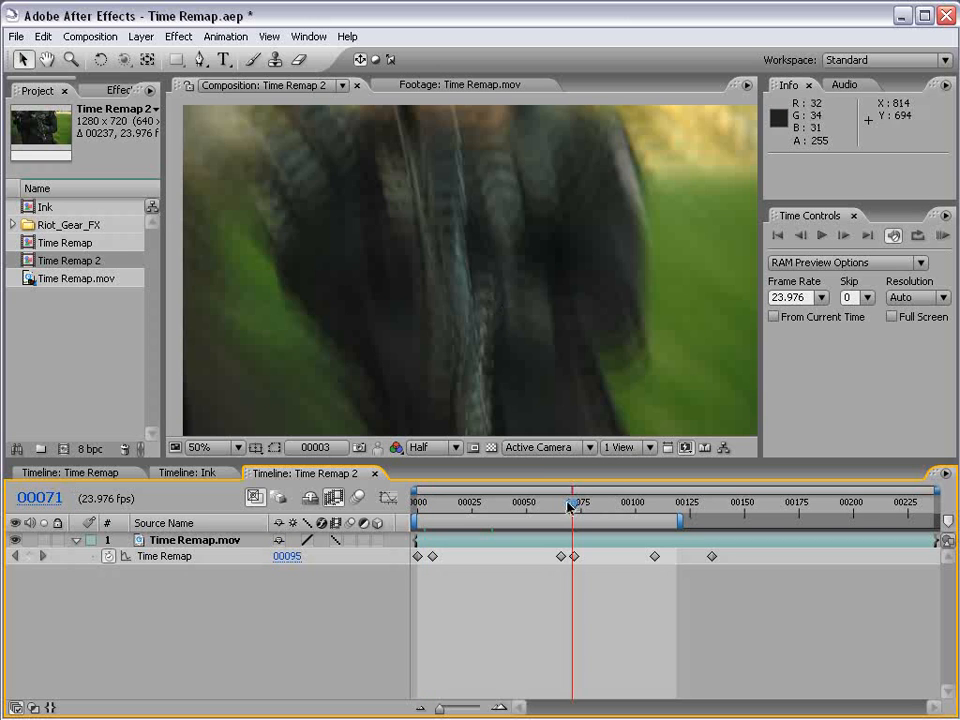
pyautogui.moveTo(569, 505); pyautogui.dragTo(566, 505)
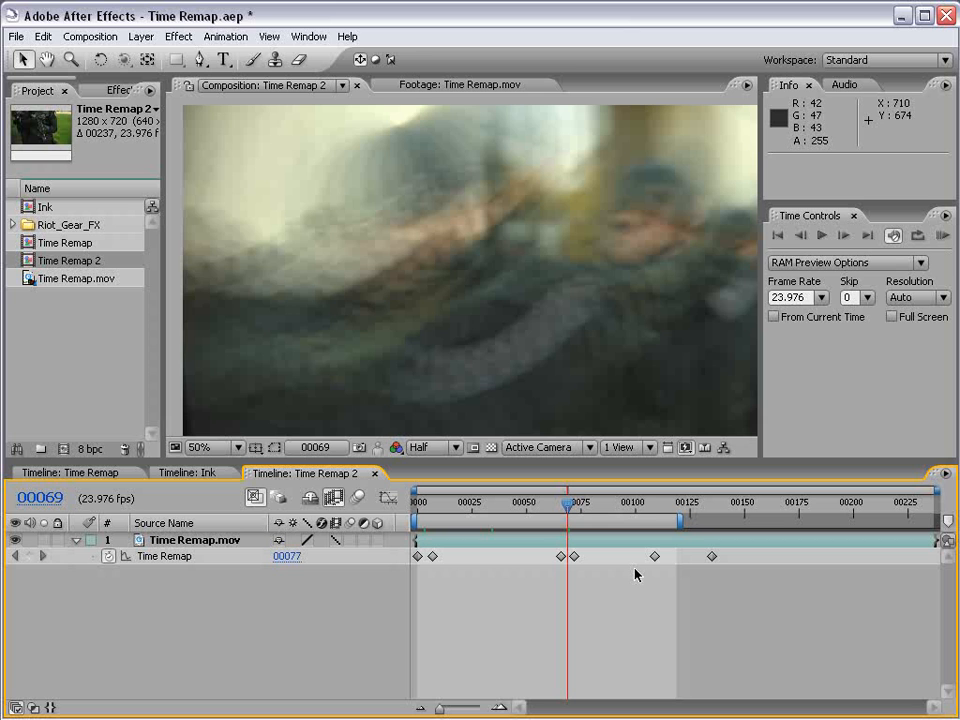
# Preview the frame-blended clip and examine the blending in the slow section between frames 15 and 30.
pyautogui.press('KP_0')
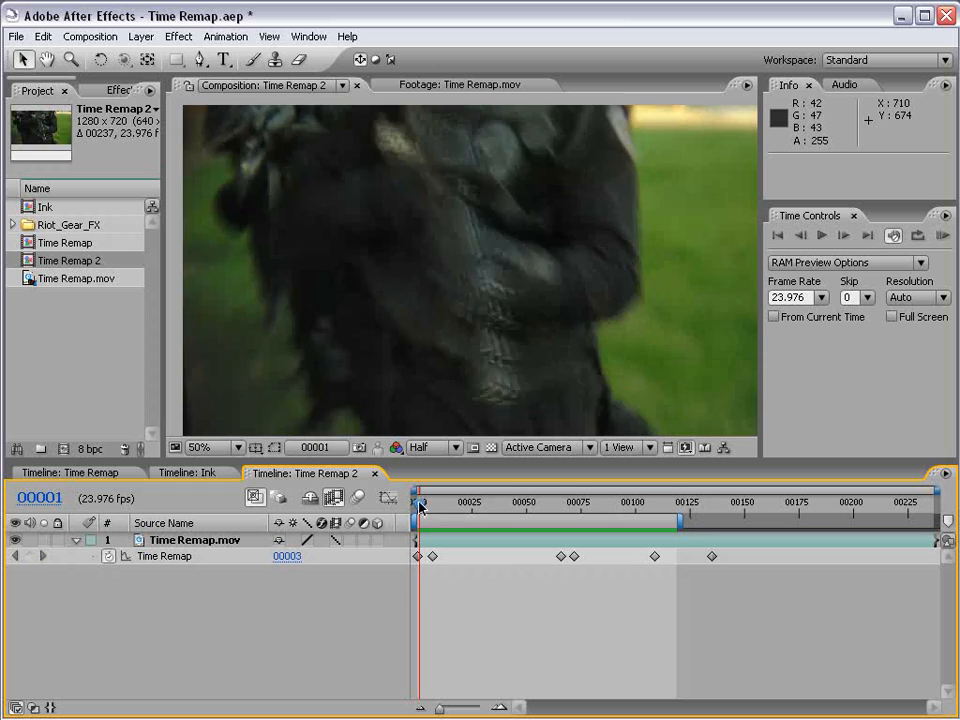
pyautogui.moveTo(420, 503); pyautogui.dragTo(484, 505)
pyautogui.scroll(1, 425, 313)
pyautogui.scroll(-1, 425, 313)
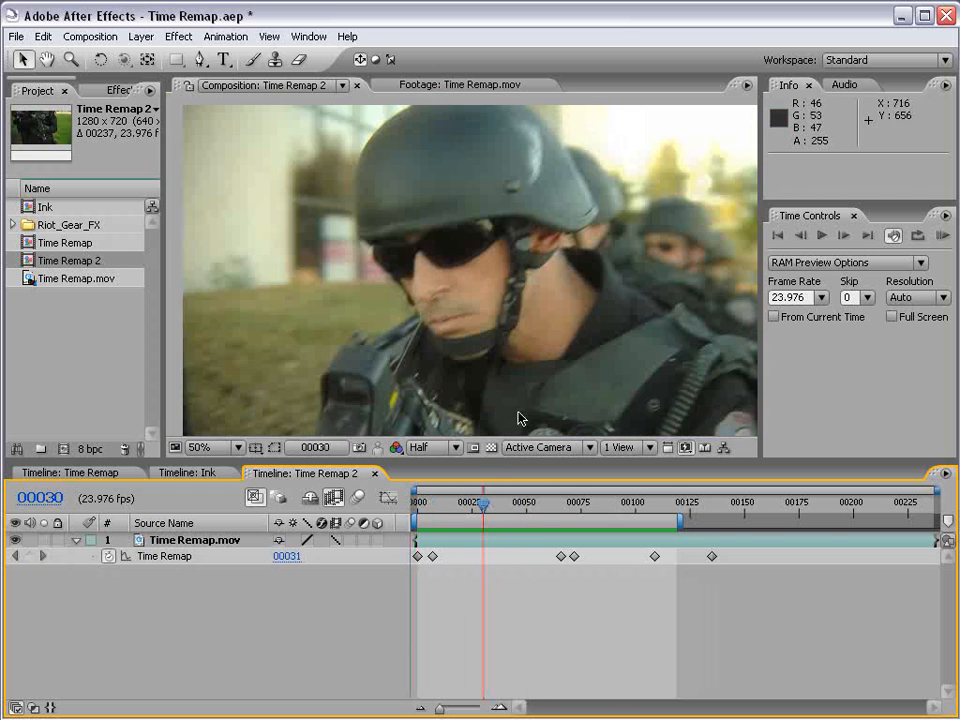
pyautogui.moveTo(481, 507); pyautogui.dragTo(455, 519)
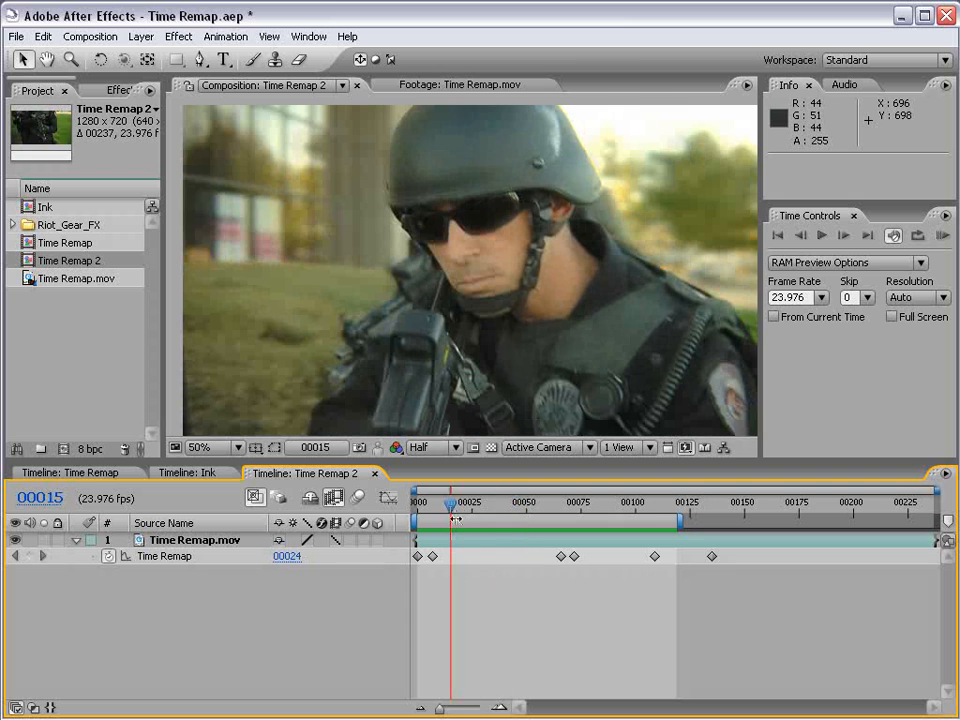
# Switch the Time Remap.mov layer's frame blending to Pixel Motion and check it at frame 29.
pyautogui.click(441, 543)
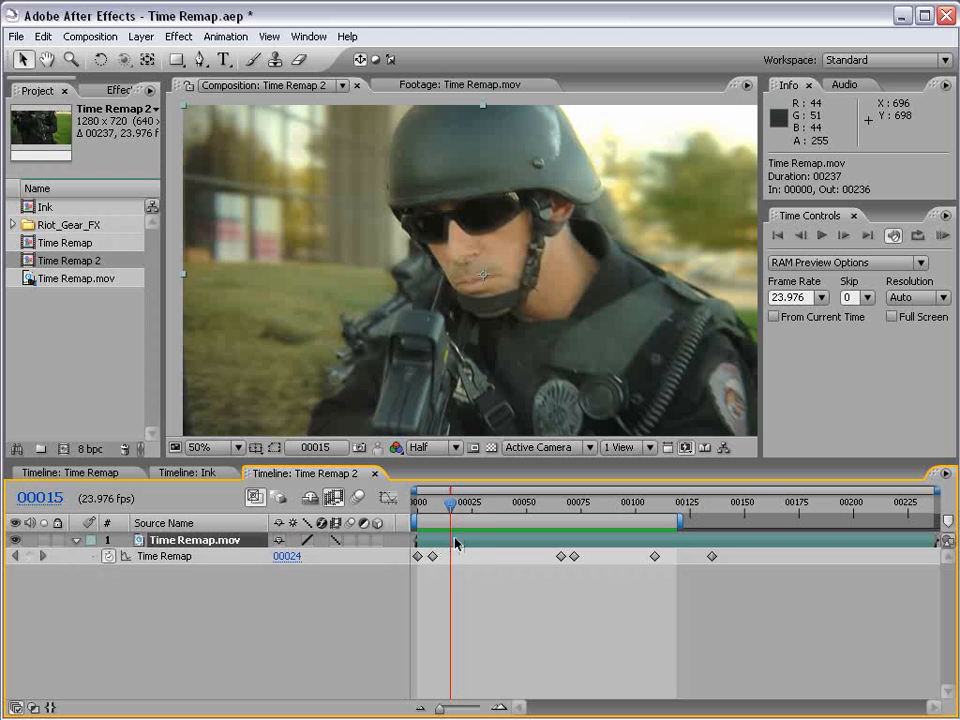
pyautogui.moveTo(455, 510); pyautogui.dragTo(484, 510)
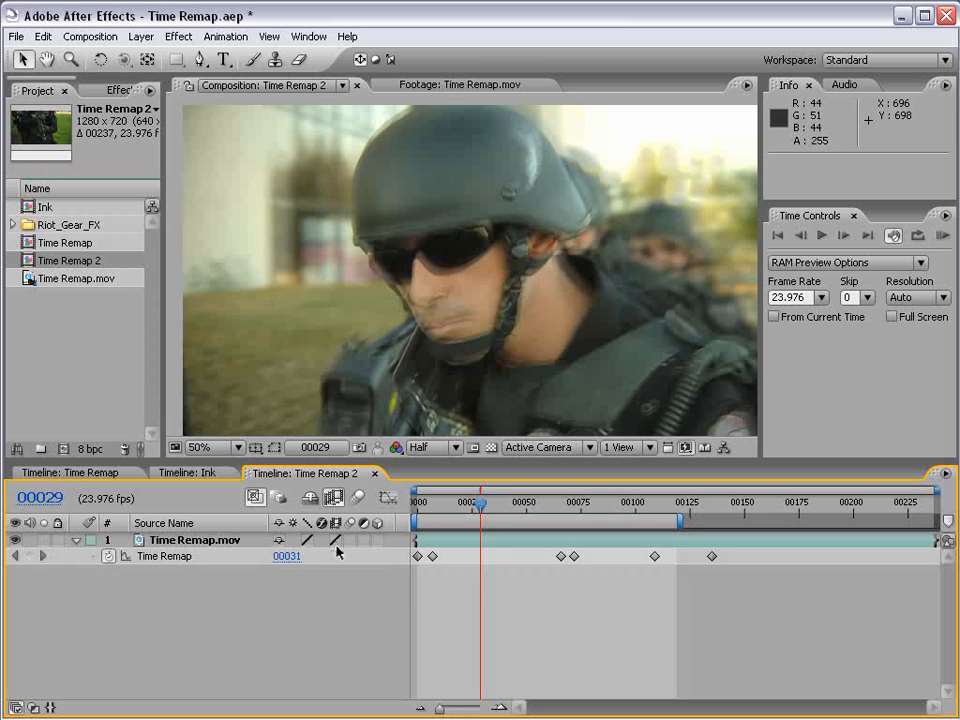
pyautogui.click(339, 541)
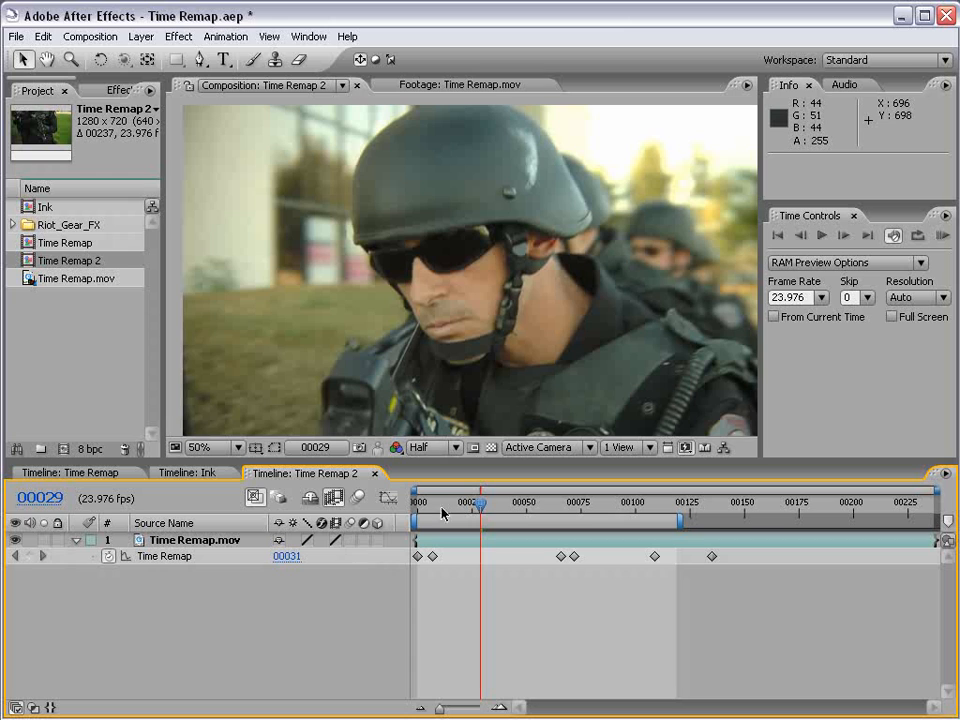
# Set the layer's frame blending back to Frame Mix and compare frames 29 to 31.
pyautogui.click(334, 541)
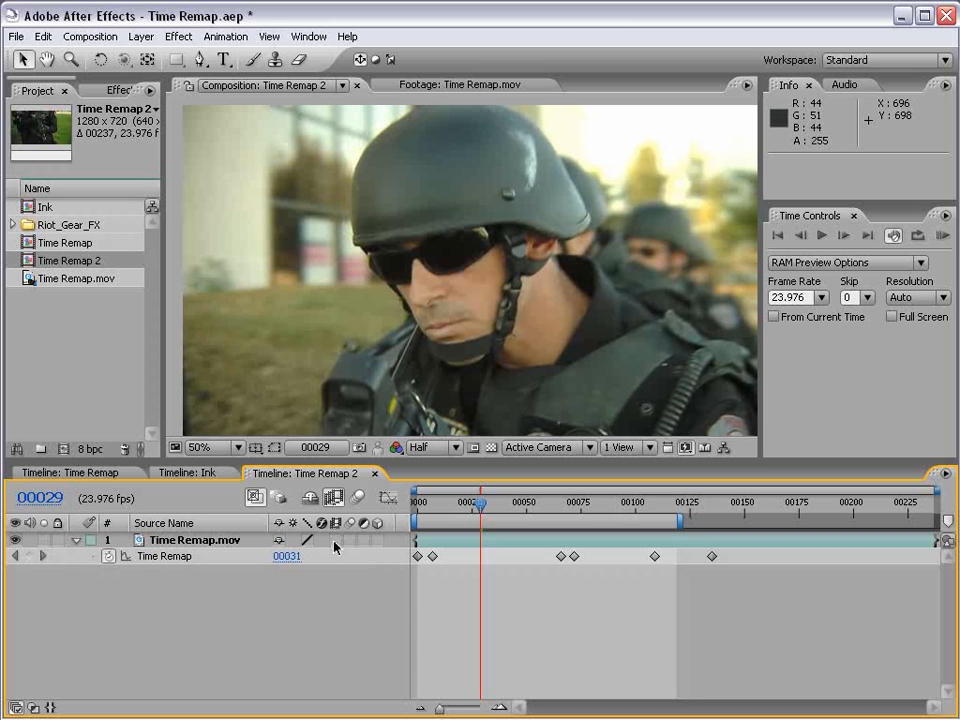
pyautogui.click(334, 541)
pyautogui.press('pagedown')
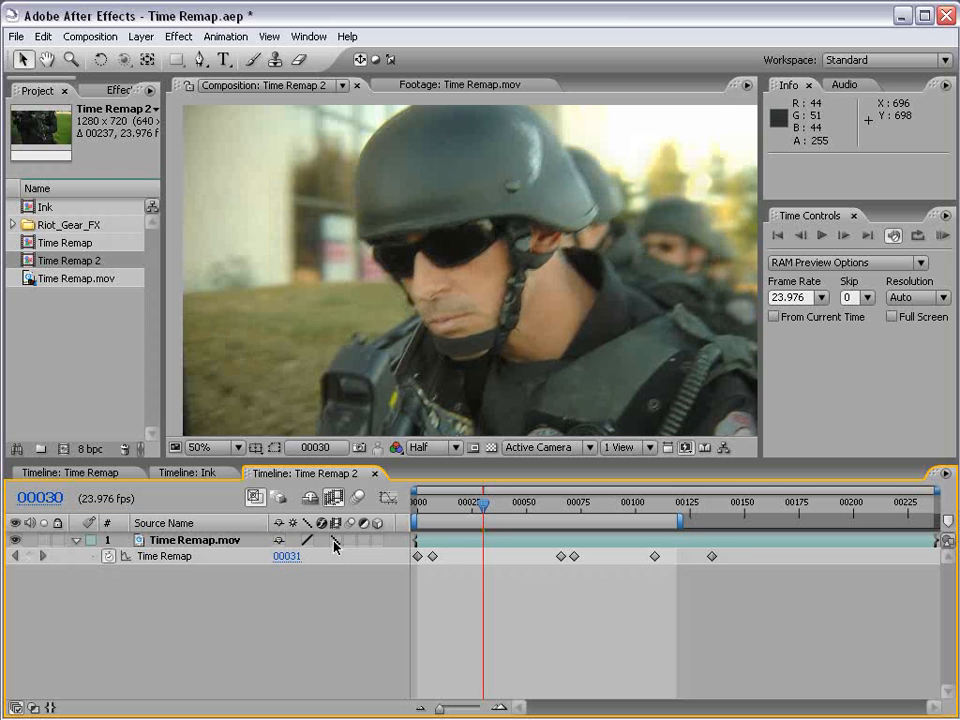
pyautogui.press('pageup')
pyautogui.press('pagedown')
pyautogui.press('pagedown')
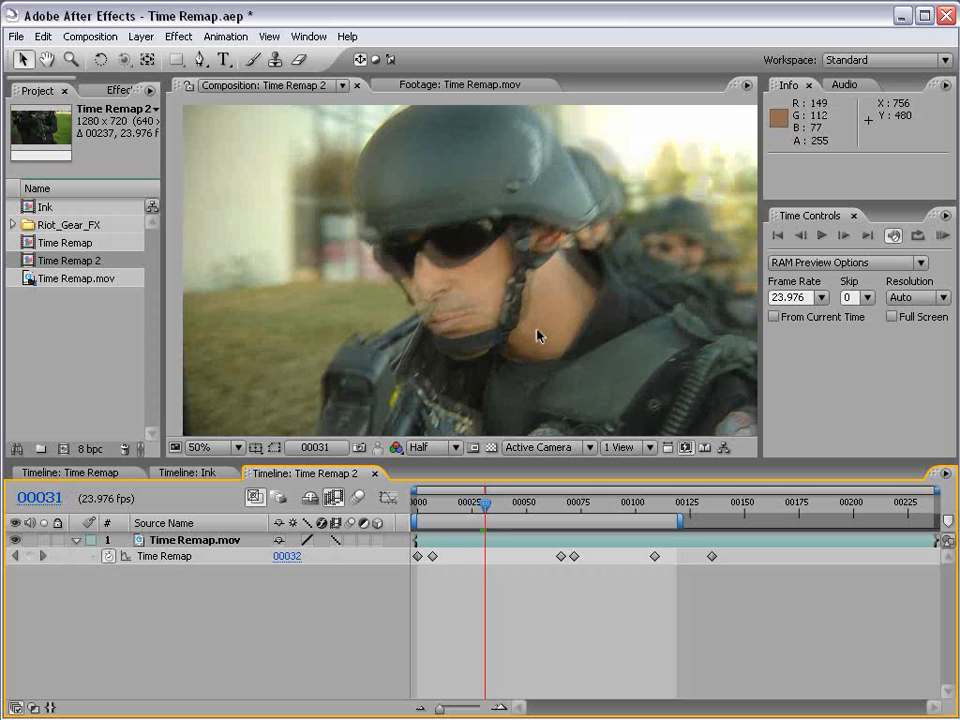
# Set the Time Remap.mov layer's frame blending to Pixel Motion, check frames 31 to 33 and preview the clip.
pyautogui.click(337, 541)
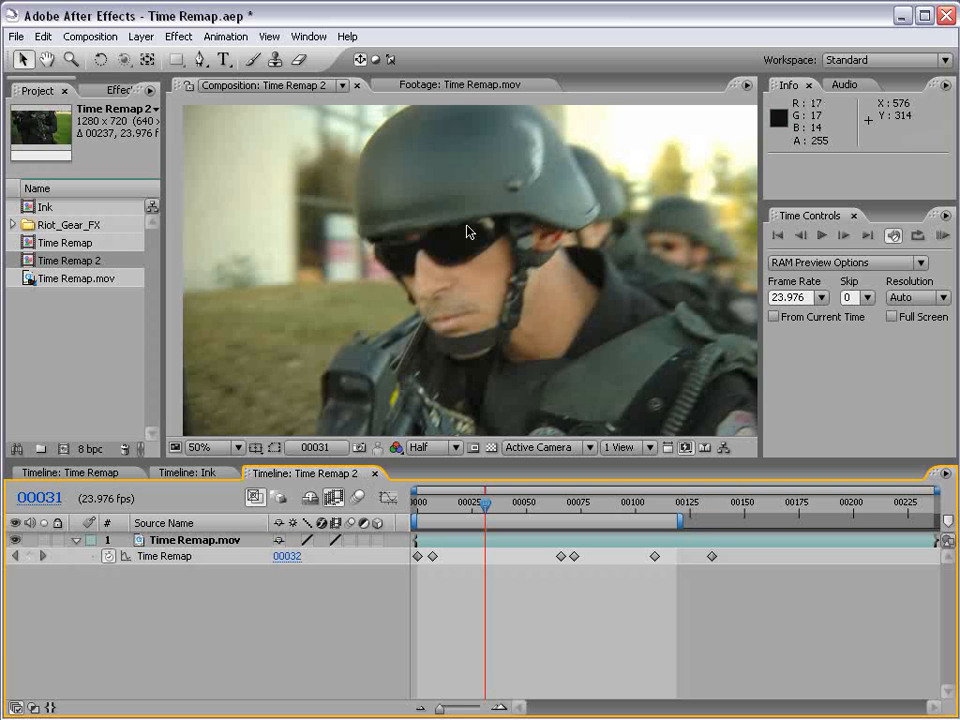
pyautogui.press('pagedown')
pyautogui.press('pagedown')
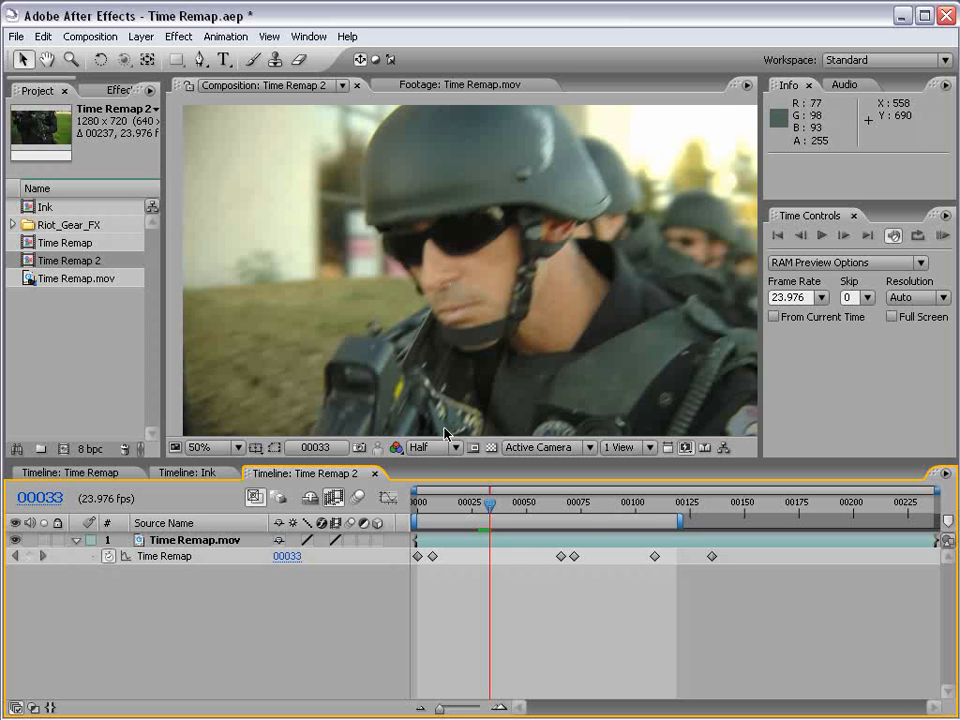
pyautogui.press('KP_0')
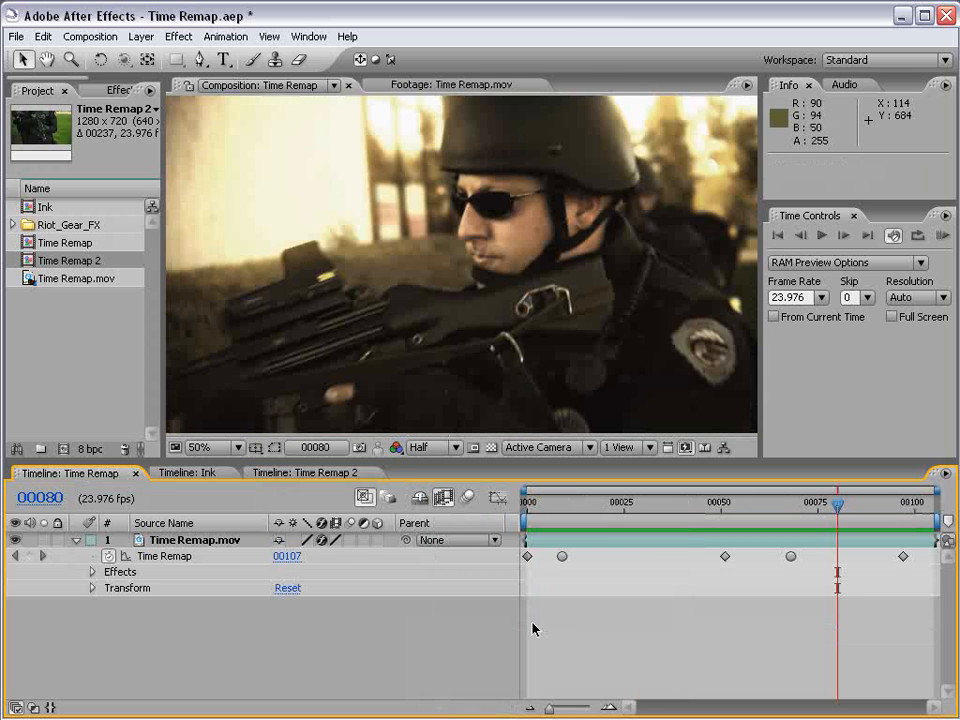
# Preview the Time Remap composition and step through its slow-motion frames from about frame 11 to 25 to examine the interpolation.
pyautogui.press('KP_0')
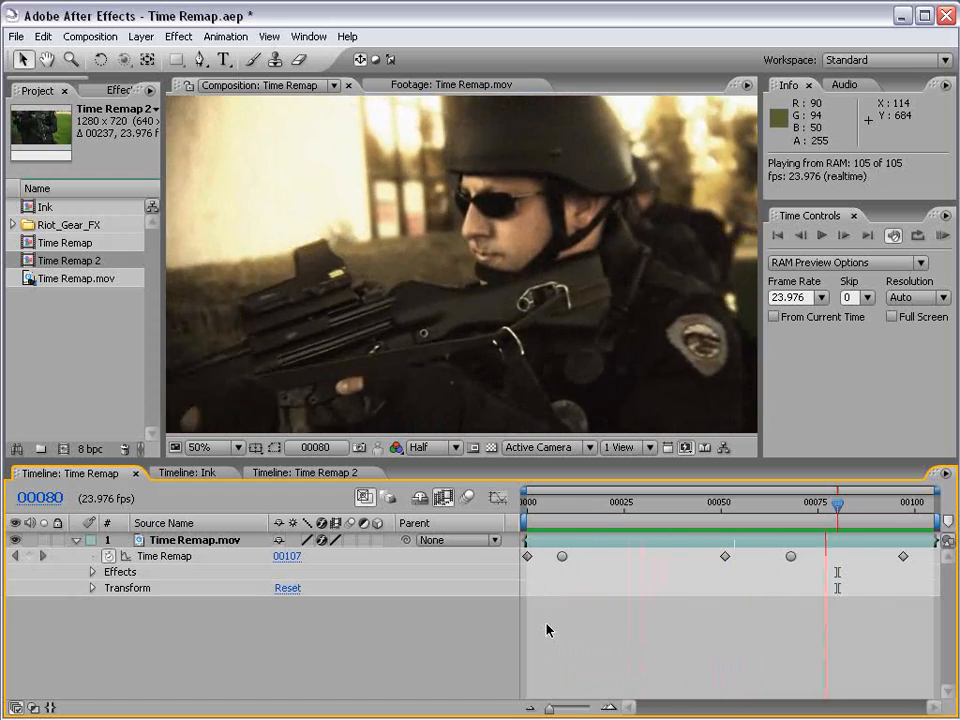
pyautogui.press('space')
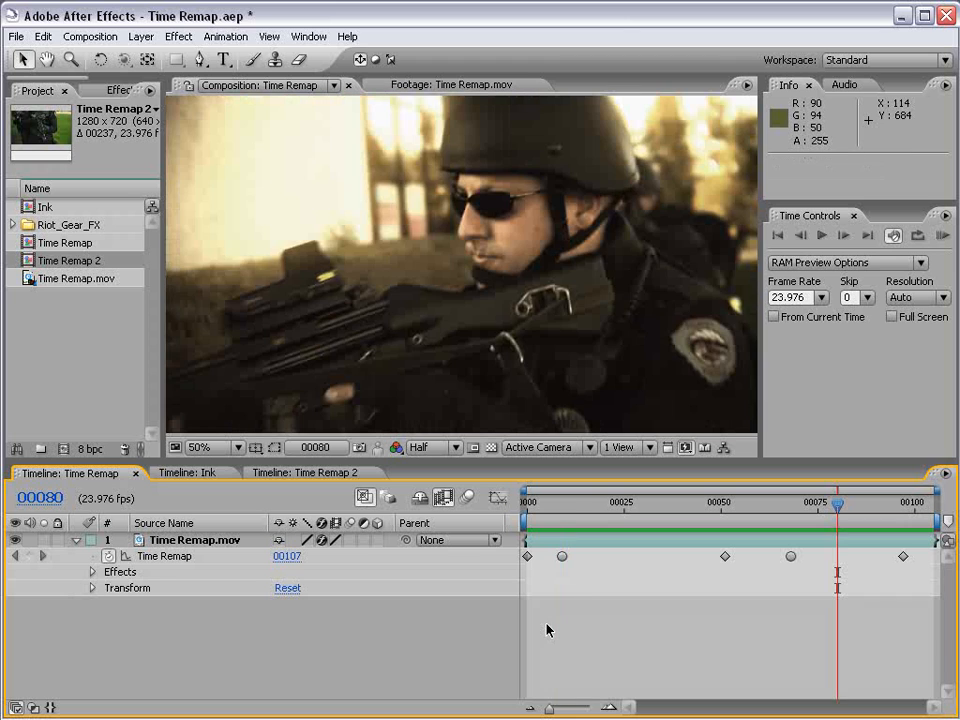
pyautogui.click(570, 506)
pyautogui.press('pagedown')
pyautogui.press('pagedown')
pyautogui.press('pagedown')
pyautogui.press('pagedown')
pyautogui.press('pagedown')
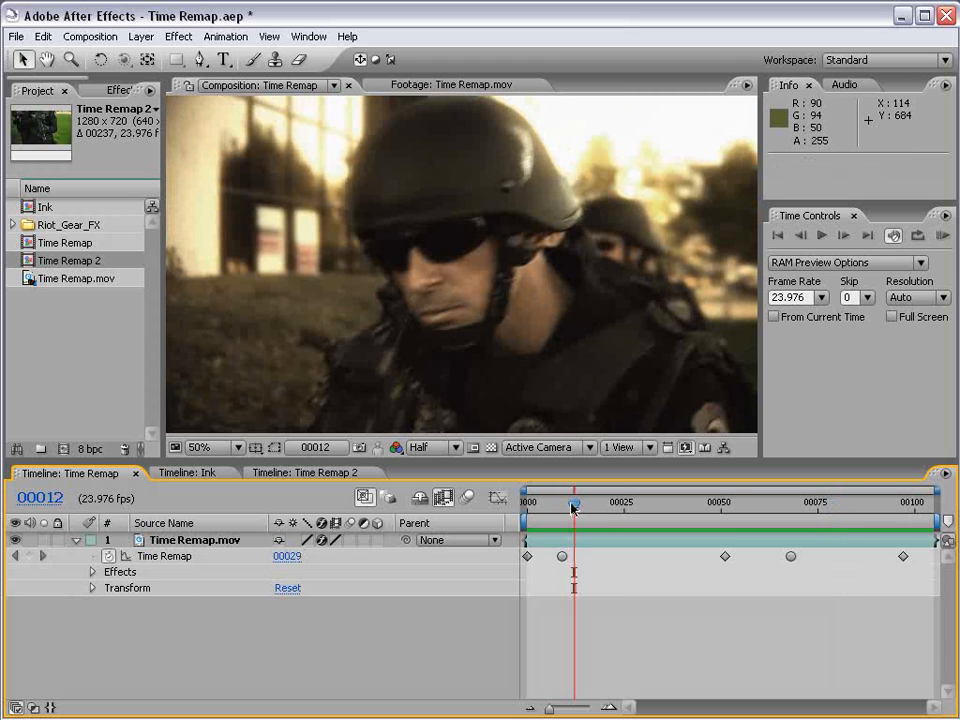
pyautogui.press('pagedown')
pyautogui.press('pagedown')
pyautogui.press('pagedown')
pyautogui.press('pagedown')
pyautogui.press('pagedown')
pyautogui.press('pagedown')
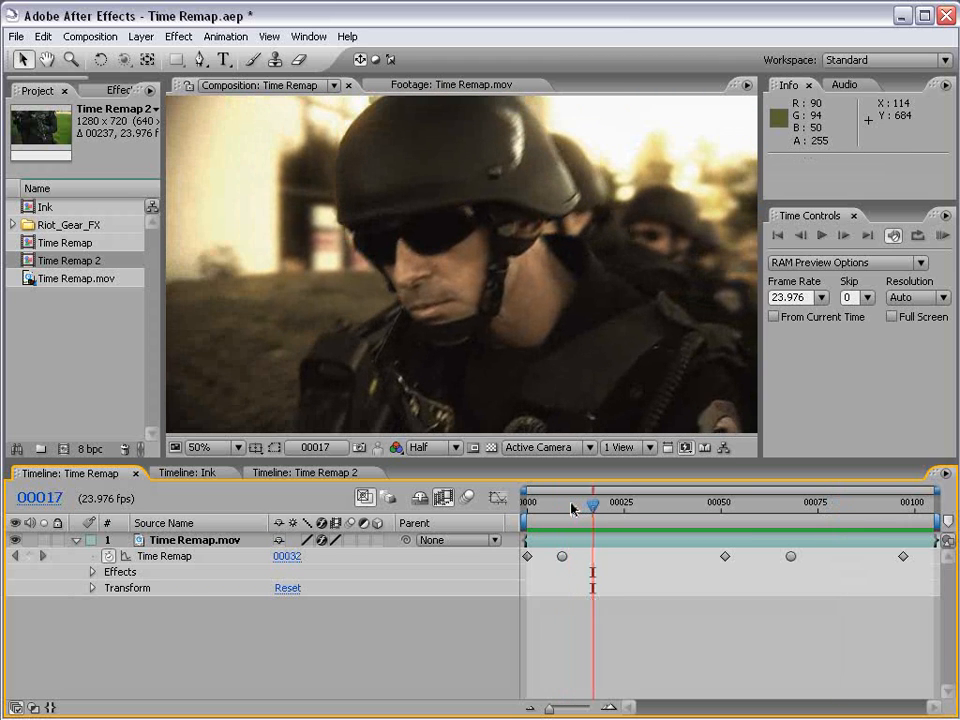
pyautogui.press('pagedown')
pyautogui.press('pagedown')
pyautogui.press('pagedown')
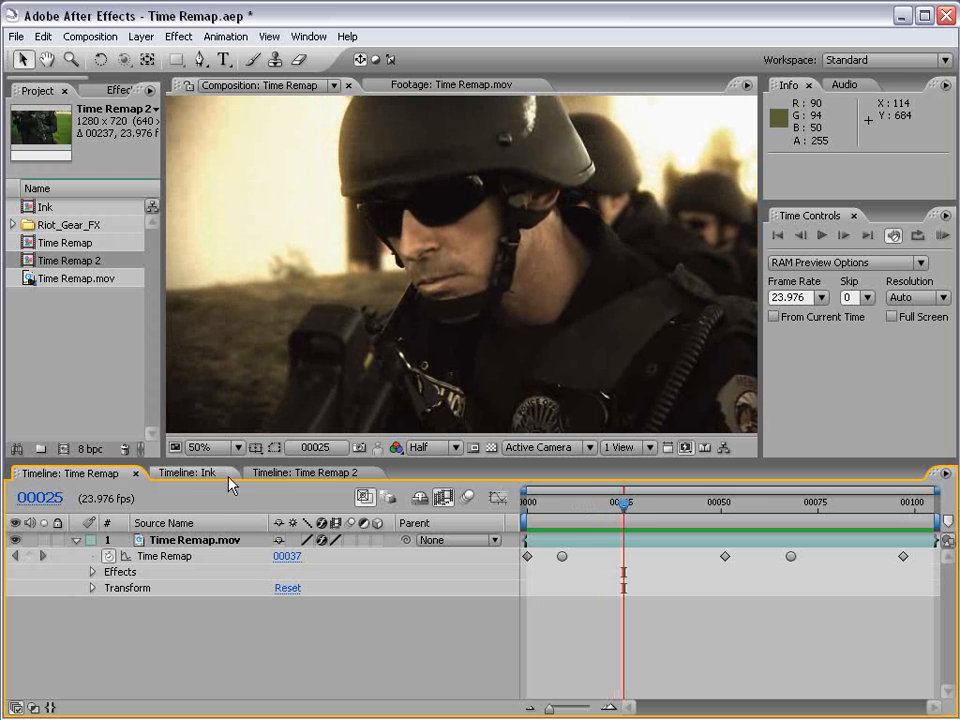
# In the Time Remap 2 composition, stretch all the Time Remap keyframes proportionally so the last one lands at about frame 170.
pyautogui.click(303, 472)
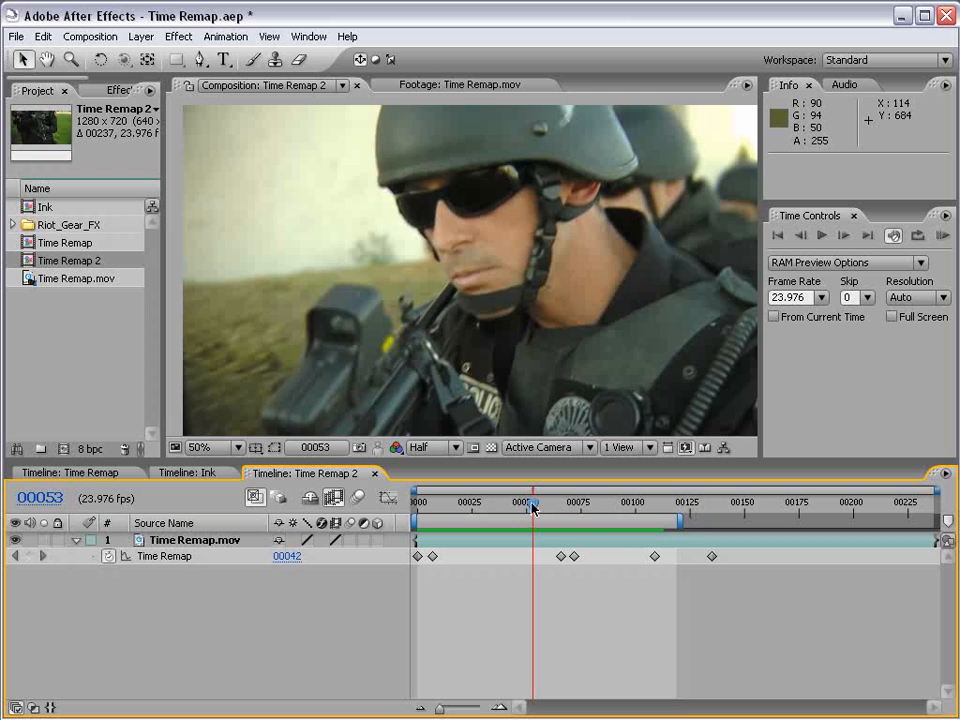
pyautogui.moveTo(533, 508); pyautogui.dragTo(485, 506)
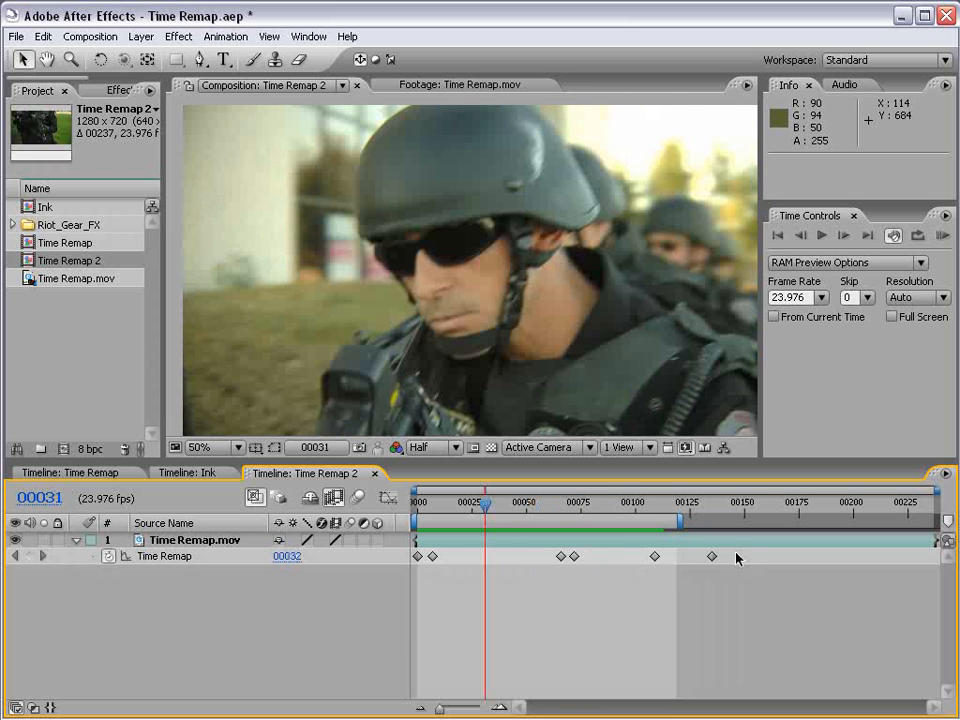
pyautogui.moveTo(737, 557); pyautogui.dragTo(413, 577)
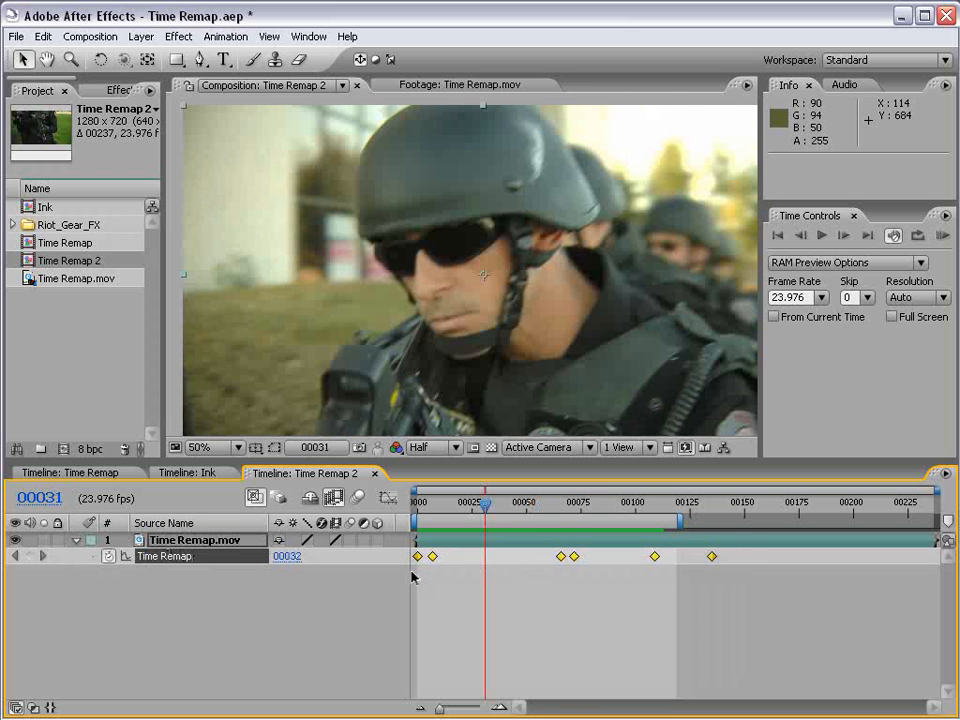
pyautogui.click(413, 577)
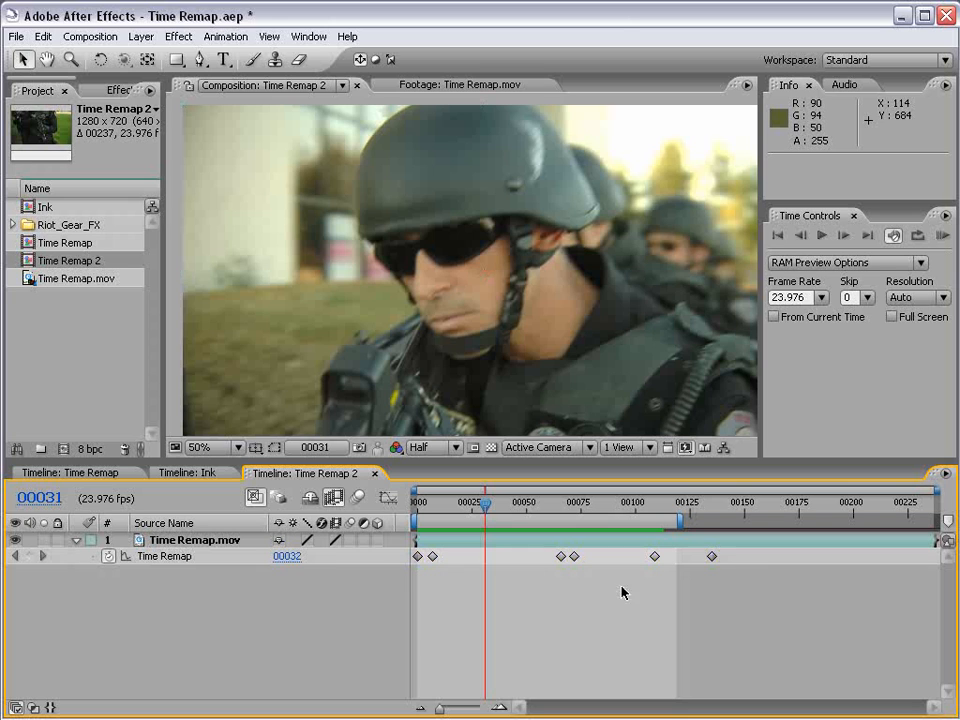
pyautogui.moveTo(755, 558); pyautogui.dragTo(413, 567)
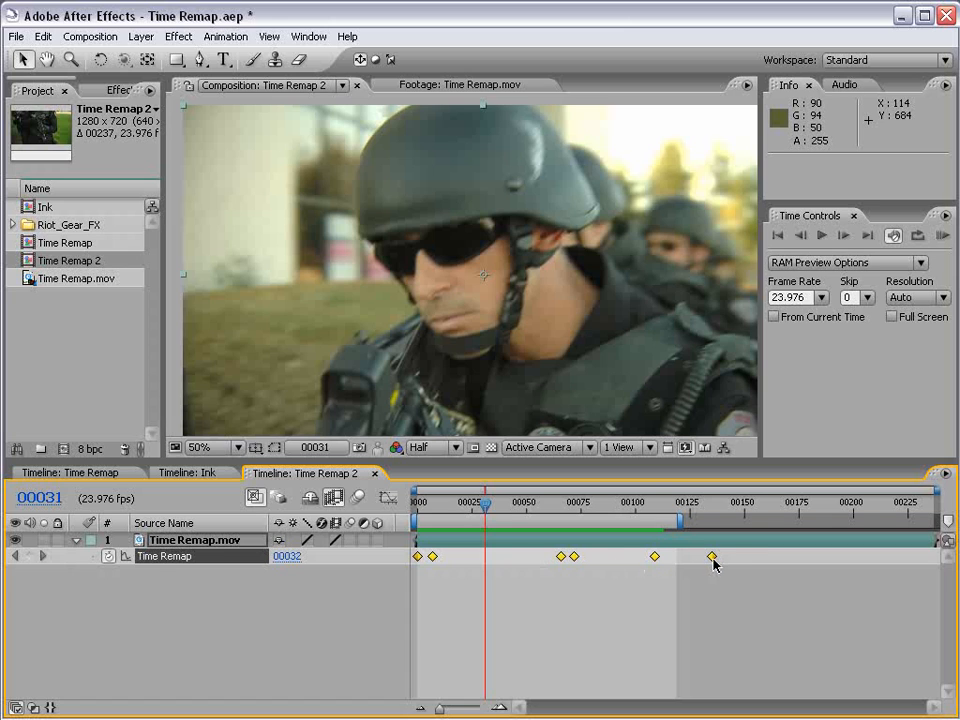
pyautogui.moveTo(714, 563); pyautogui.dragTo(784, 557)
# Extend the Time Remap 2 work area to end at frame 168 and smooth the keyframes after the first to Auto Bezier.
pyautogui.moveTo(681, 522); pyautogui.dragTo(772, 522)
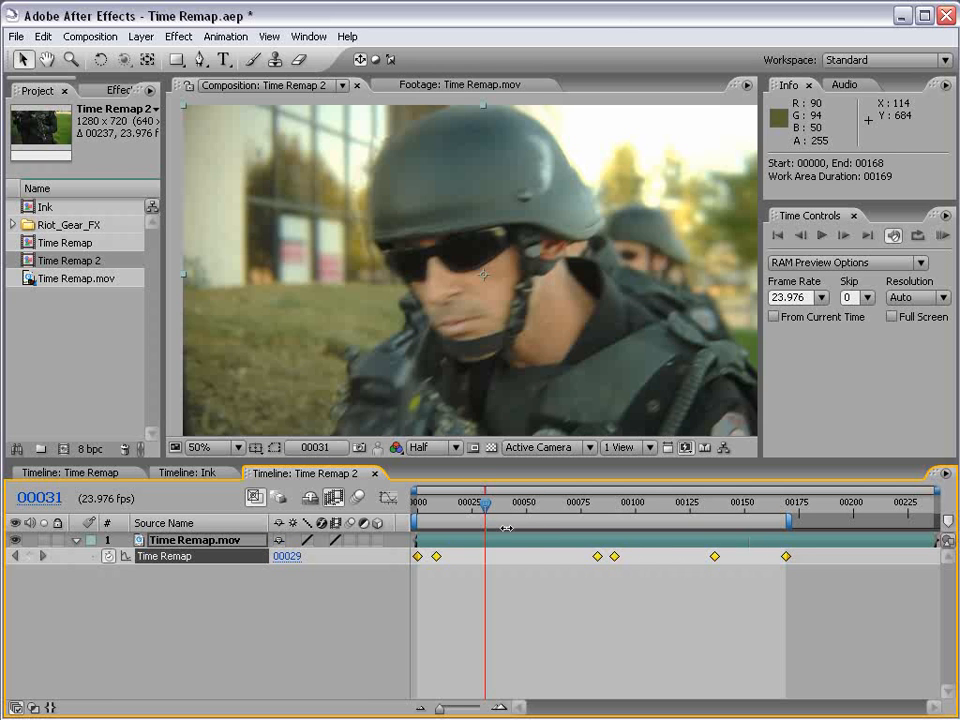
pyautogui.moveTo(520, 512); pyautogui.dragTo(657, 513)
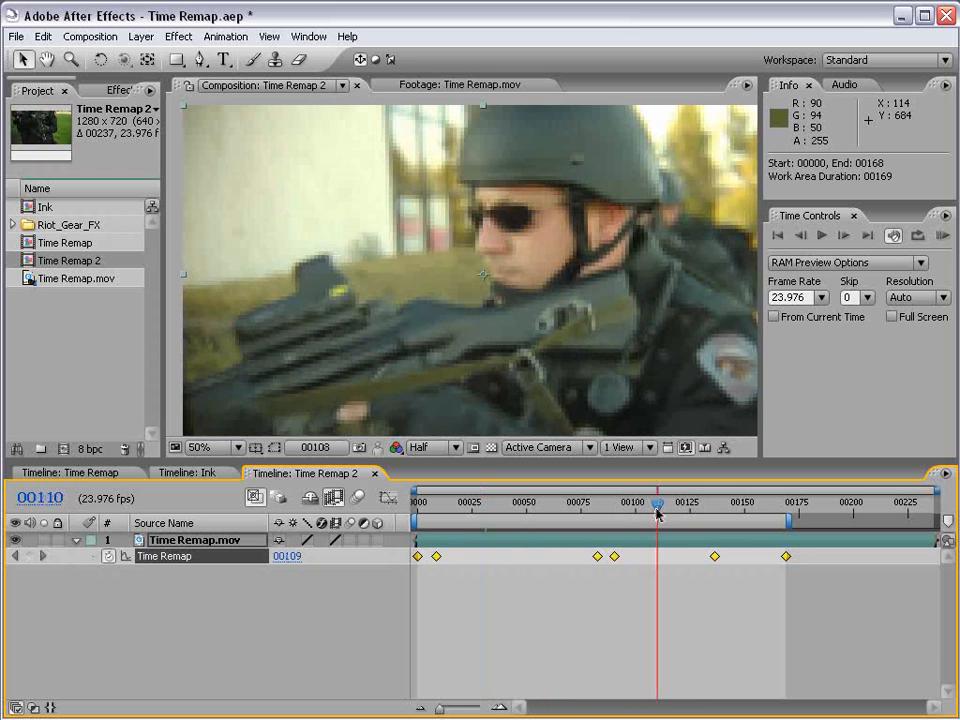
pyautogui.click(600, 612)
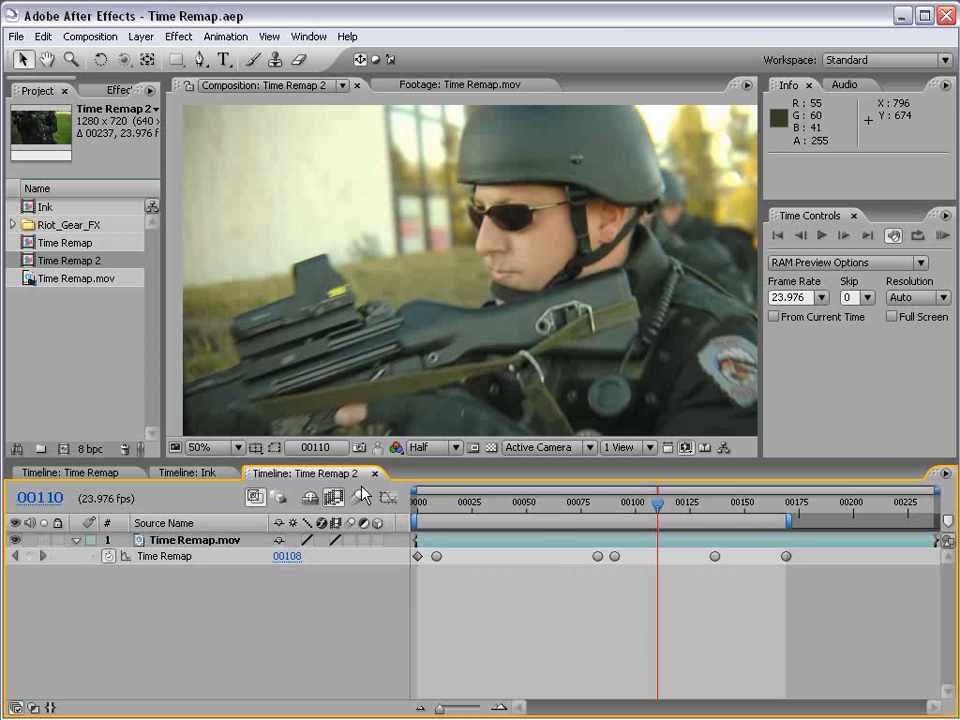
# Open the Ink composition, scrub from its start to frame 93 and preview the ink drop footage.
pyautogui.click(187, 472)
pyautogui.press('Home')
pyautogui.moveTo(419, 510)
pyautogui.mouseDown()
pyautogui.moveTo(493, 501)
pyautogui.moveTo(890, 505)
pyautogui.moveTo(507, 505)
pyautogui.mouseUp()
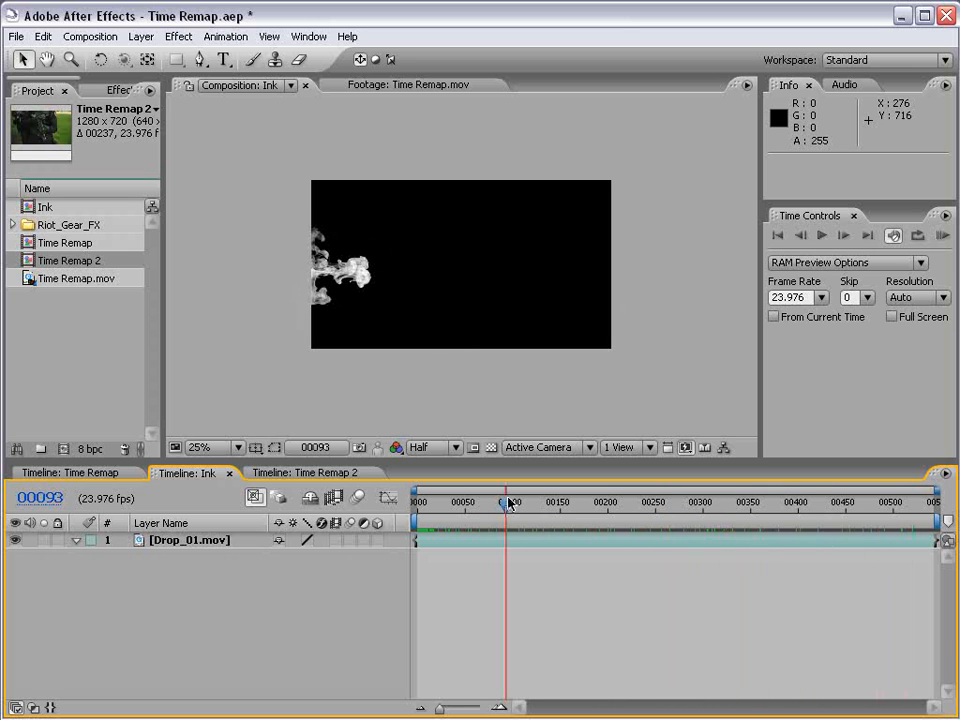
pyautogui.press('KP_0')
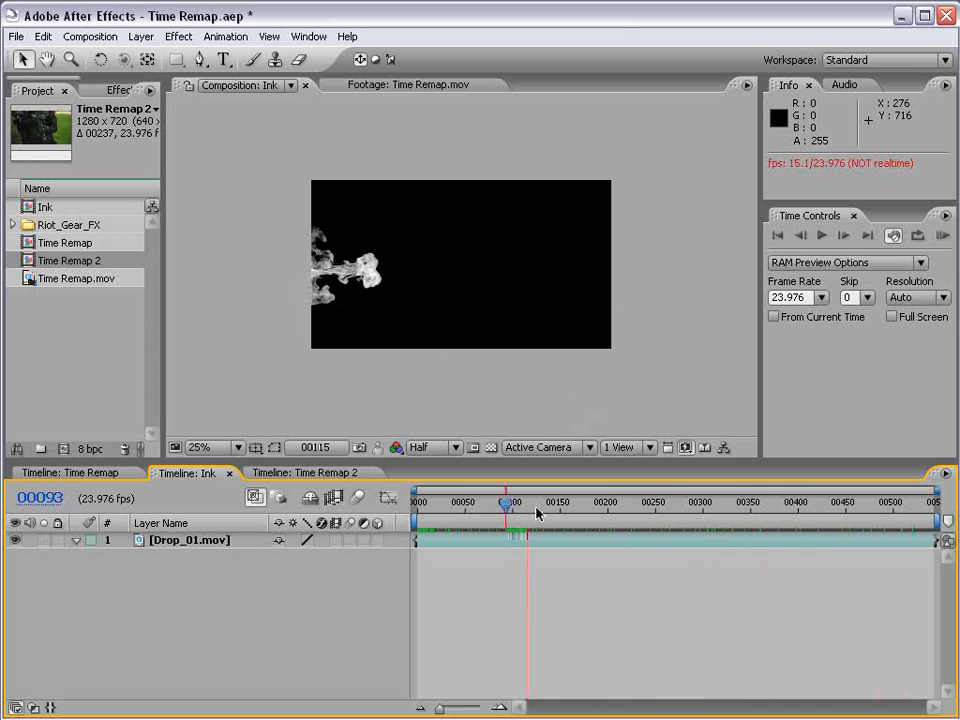
# Return to frame 8 of the Ink composition and enable time remapping on the Drop_01.mov layer.
pyautogui.moveTo(518, 505); pyautogui.dragTo(425, 512)
pyautogui.click(605, 547)
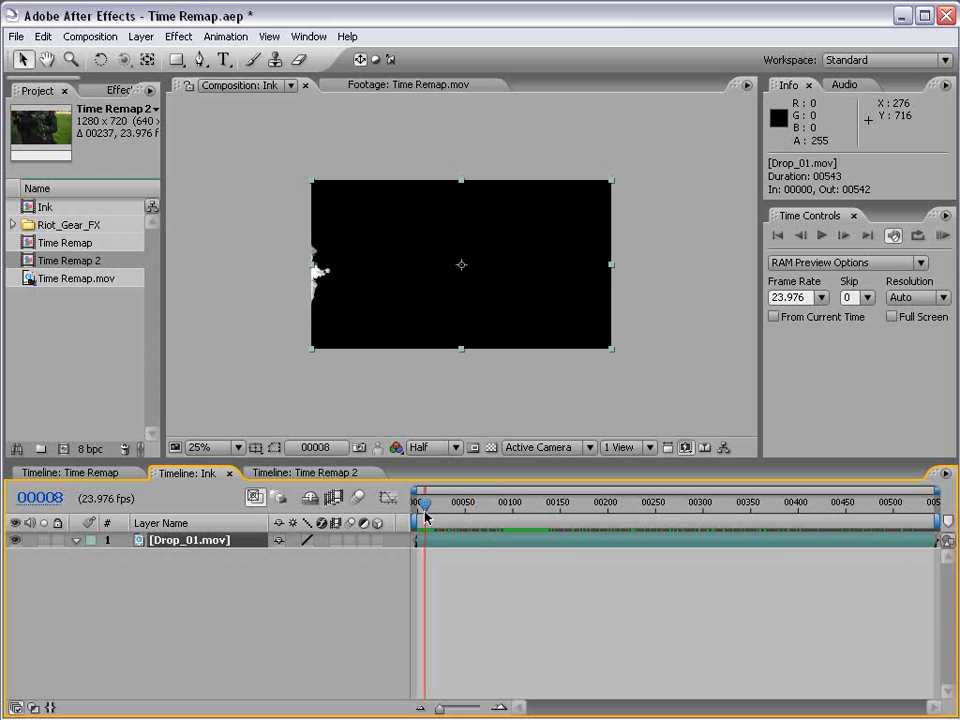
pyautogui.rightClick(429, 541)
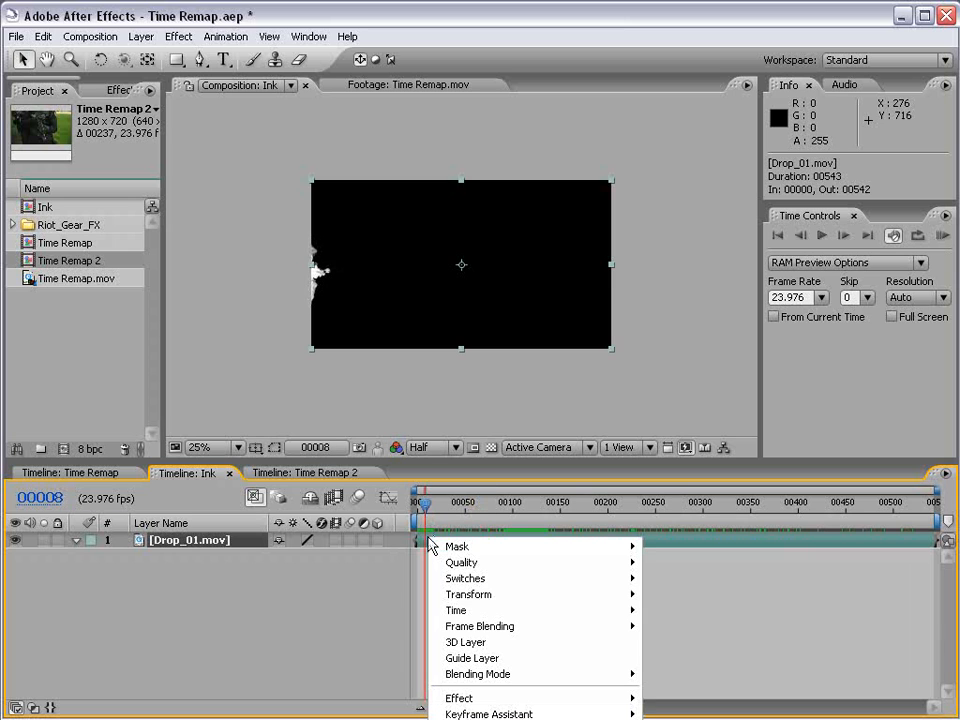
pyautogui.moveTo(452, 611)
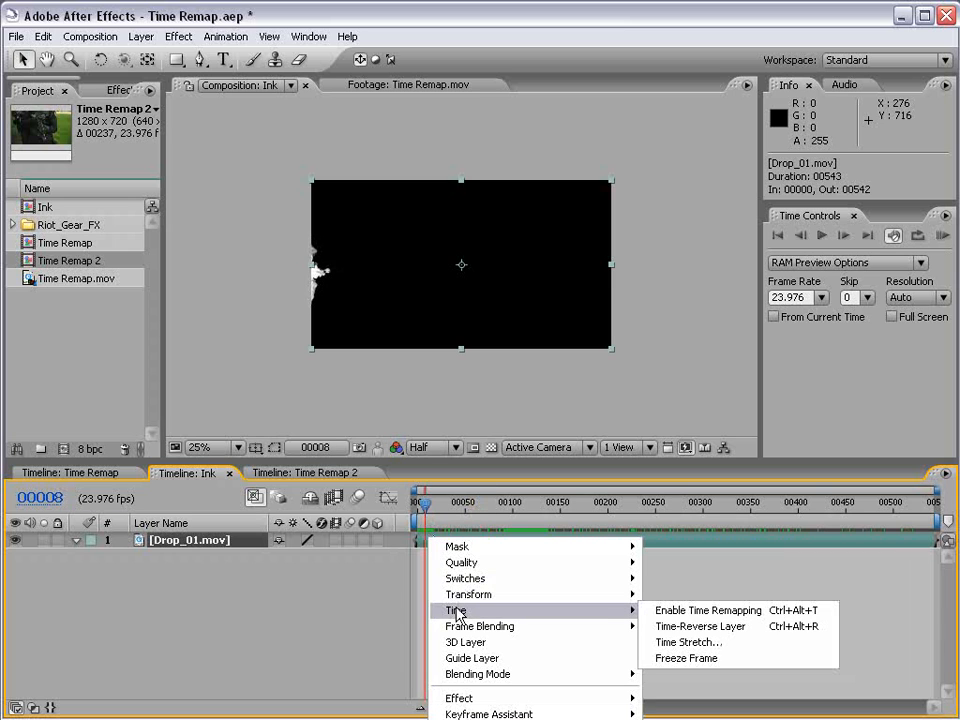
pyautogui.click(686, 611)
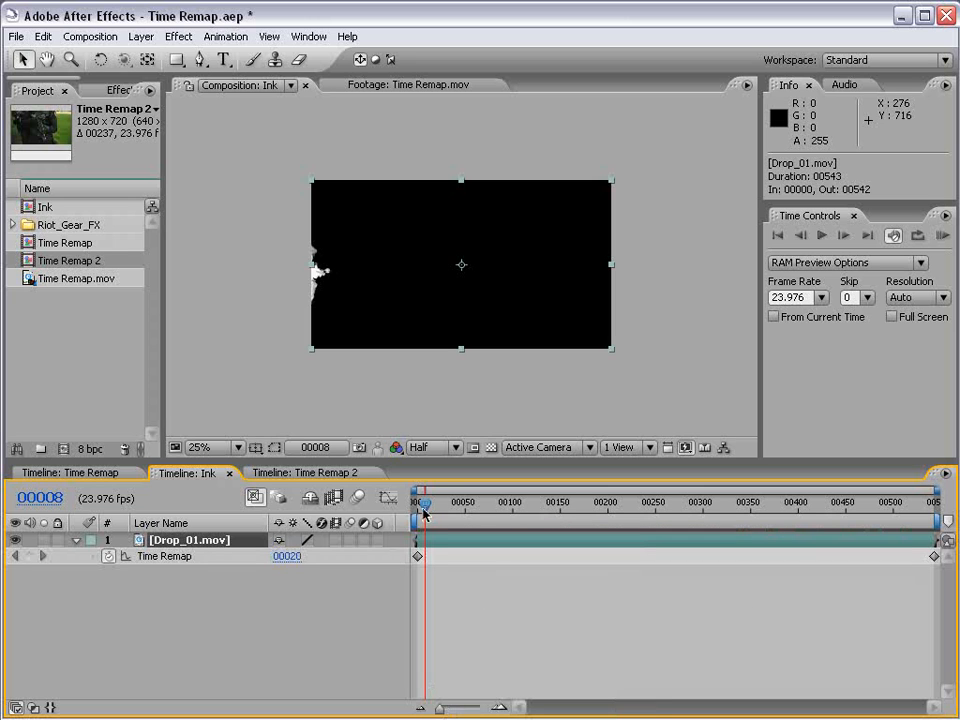
# Add a Time Remap keyframe at frame 349 and move it and the end keyframe together to about frames 28 and 221.
pyautogui.moveTo(424, 512)
pyautogui.mouseDown()
pyautogui.moveTo(889, 512)
pyautogui.moveTo(741, 510)
pyautogui.moveTo(750, 510)
pyautogui.moveTo(745, 520)
pyautogui.mouseUp()
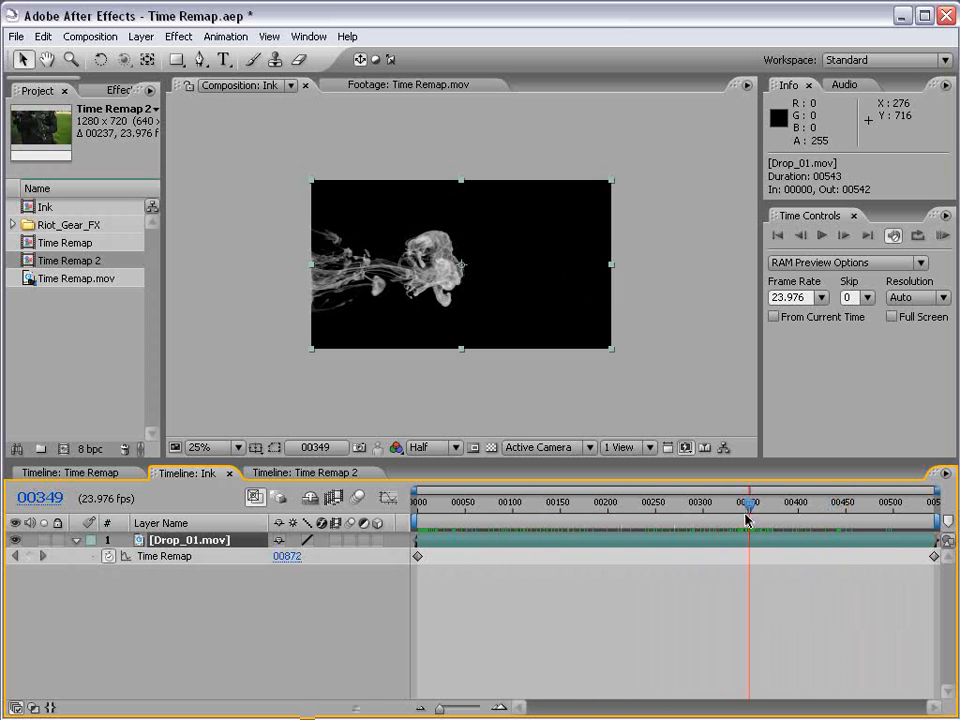
pyautogui.click(29, 556)
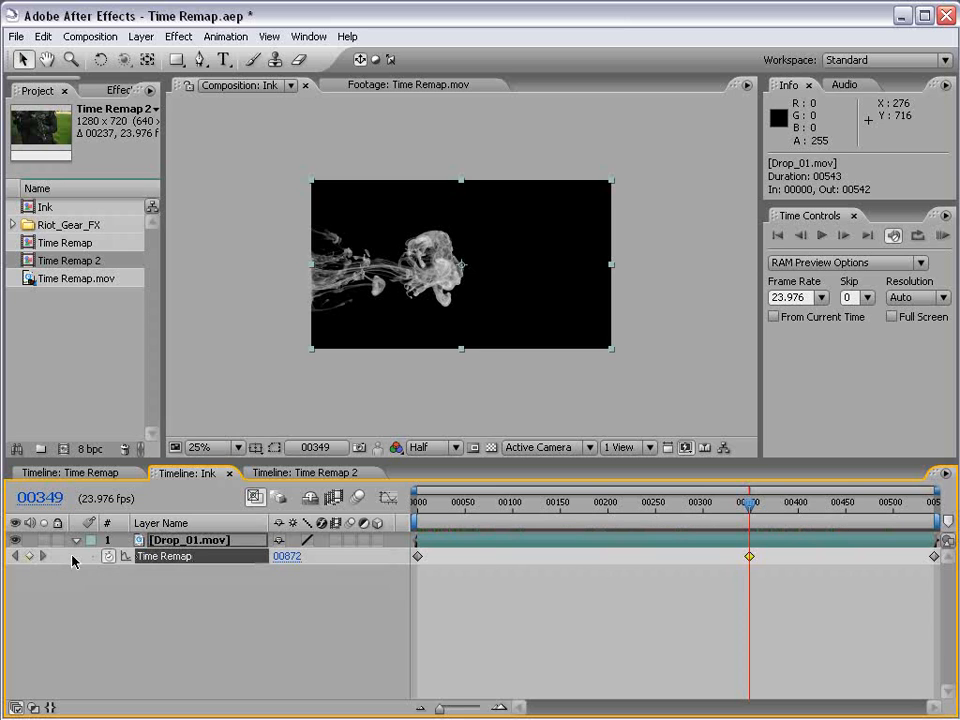
pyautogui.click(670, 588)
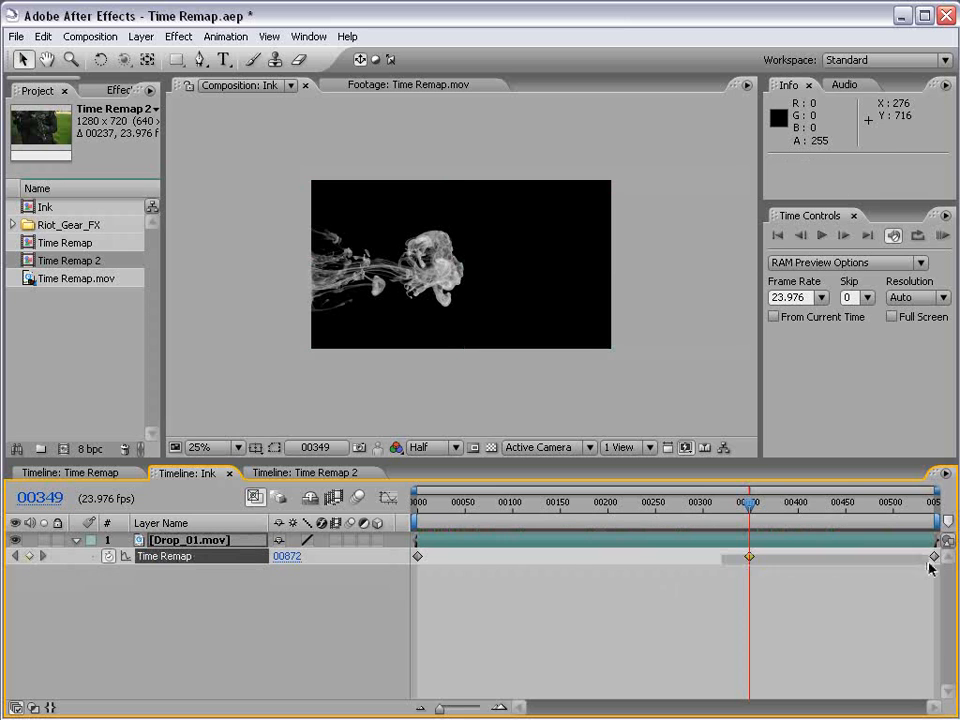
pyautogui.moveTo(722, 553); pyautogui.dragTo(629, 563)
pyautogui.click(432, 530)
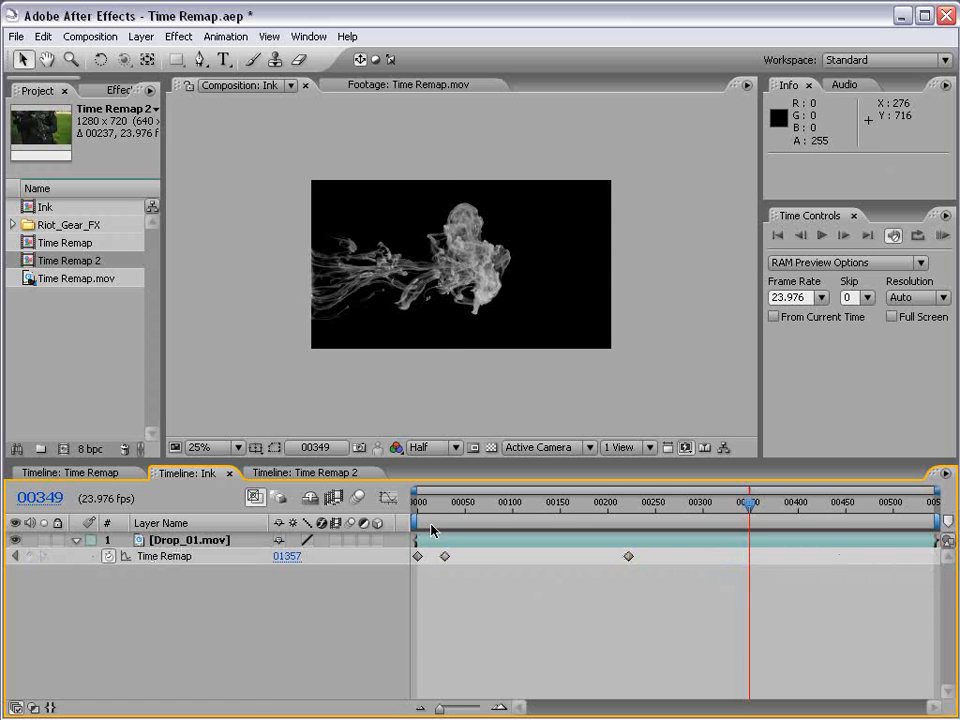
# Smooth the middle Time Remap keyframe of Drop_01.mov to Auto Bezier and scrub through to frame 80.
pyautogui.moveTo(416, 508)
pyautogui.mouseDown()
pyautogui.moveTo(472, 508)
pyautogui.moveTo(432, 508)
pyautogui.mouseUp()
pyautogui.click(445, 556)
pyautogui.moveTo(445, 508); pyautogui.dragTo(493, 507)
pyautogui.click(565, 597)
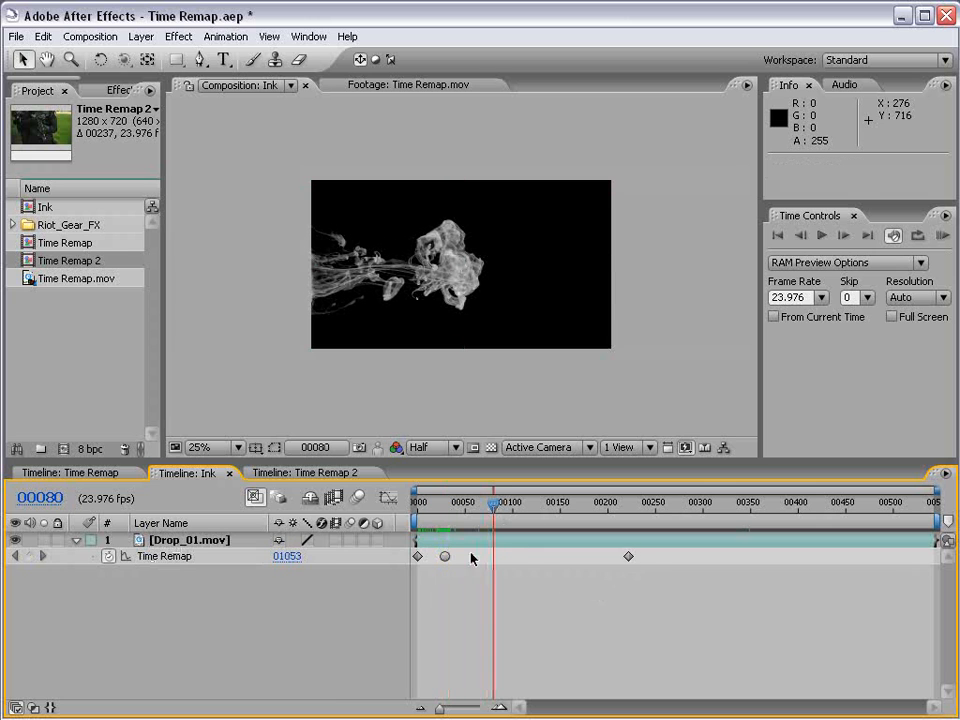
# Move the last Time Remap keyframe to about frame 371, and preview the composition with the work area ending at frame 76.
pyautogui.moveTo(629, 557); pyautogui.dragTo(771, 557)
pyautogui.click(456, 504)
pyautogui.moveTo(456, 504); pyautogui.dragTo(490, 517)
pyautogui.press('n')
pyautogui.press('KP_0')
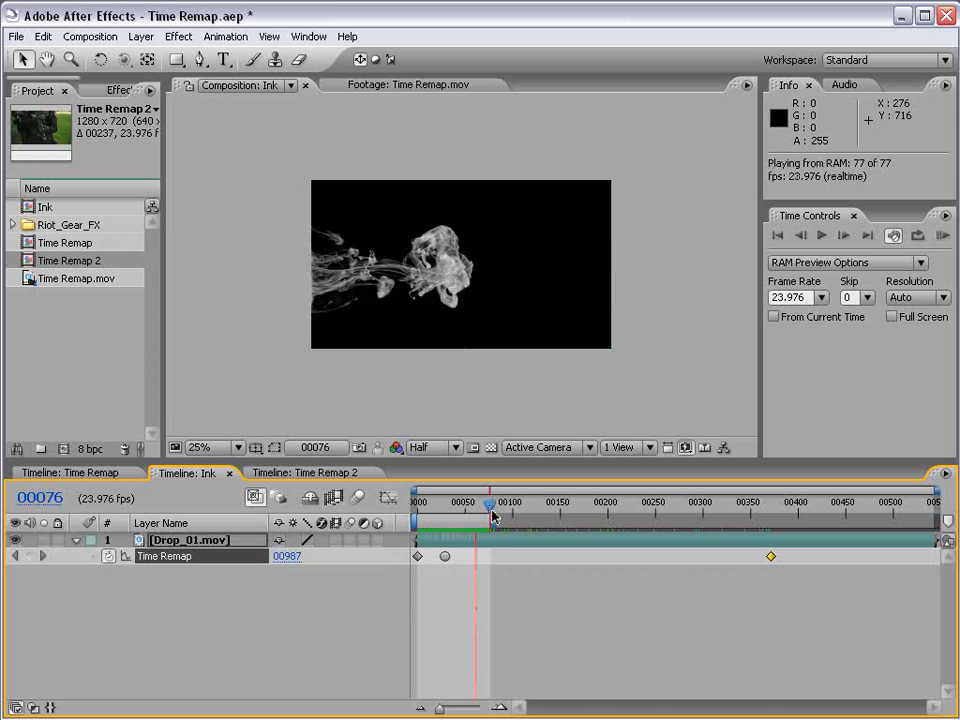
pyautogui.click(324, 604)
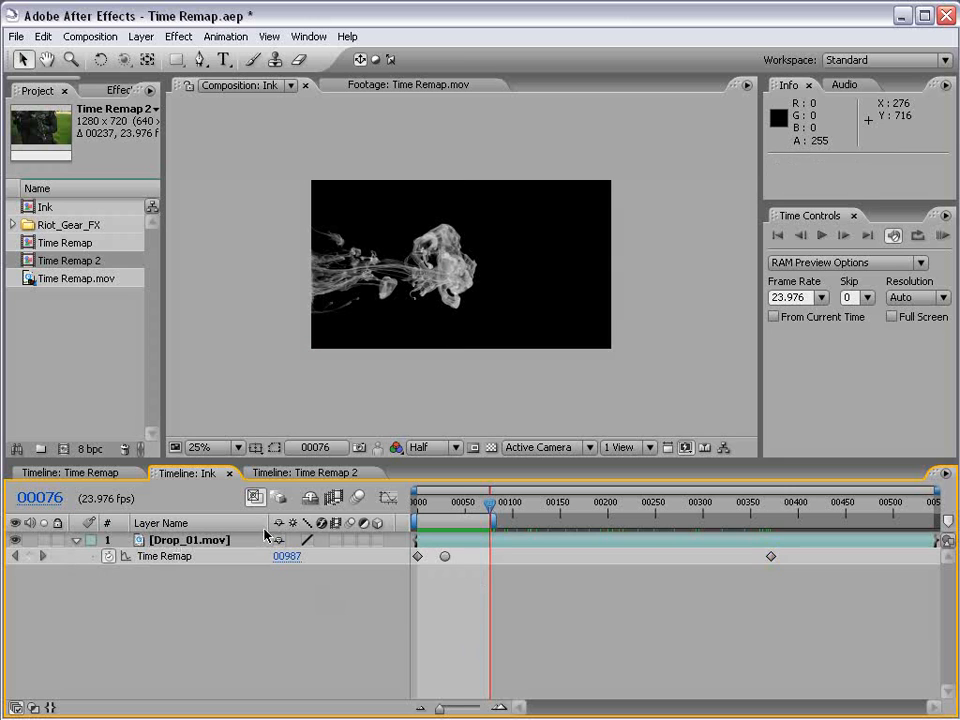
# Show the Time Remap curve in the Graph Editor and smooth its bend at the middle keyframe by lengthening the incoming handle.
pyautogui.click(148, 557)
pyautogui.click(388, 497)
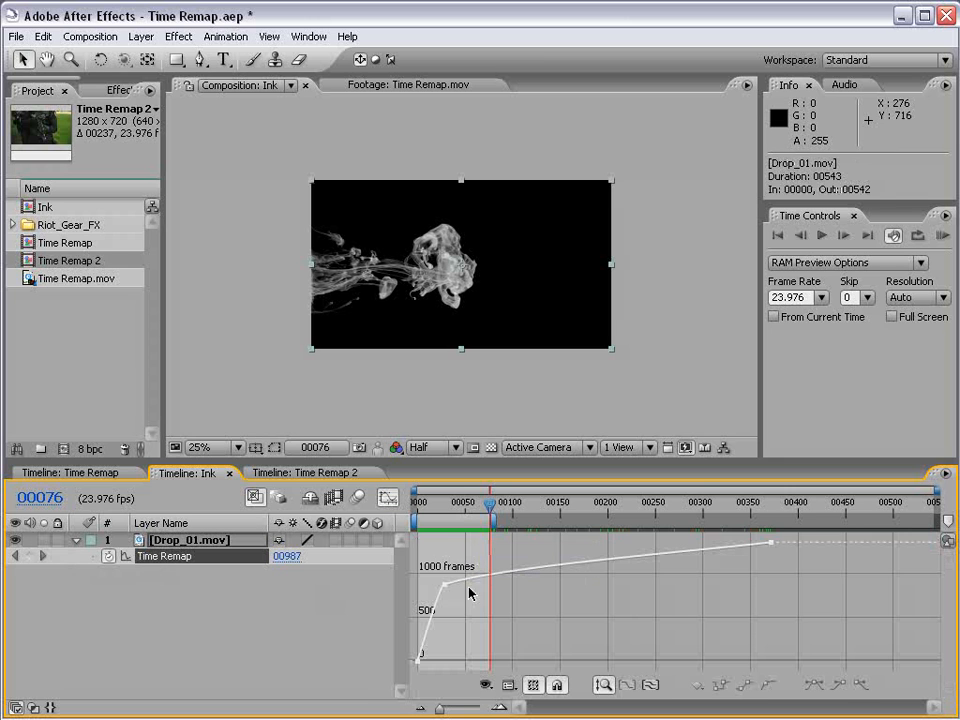
pyautogui.click(443, 506)
pyautogui.press('=')
pyautogui.press('=')
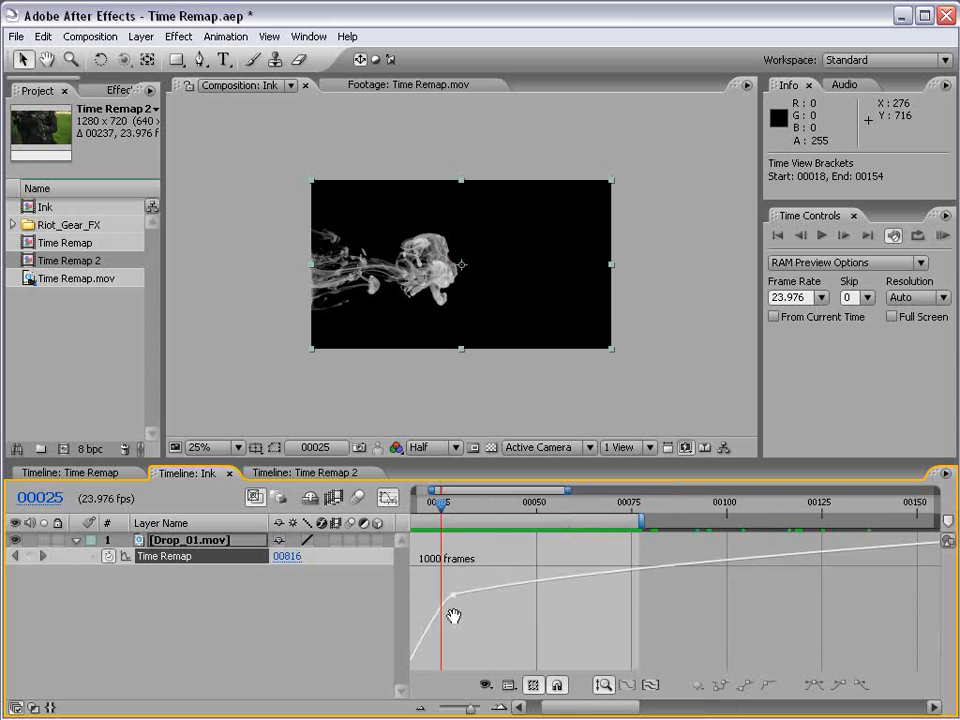
pyautogui.moveTo(454, 615); pyautogui.dragTo(557, 580)
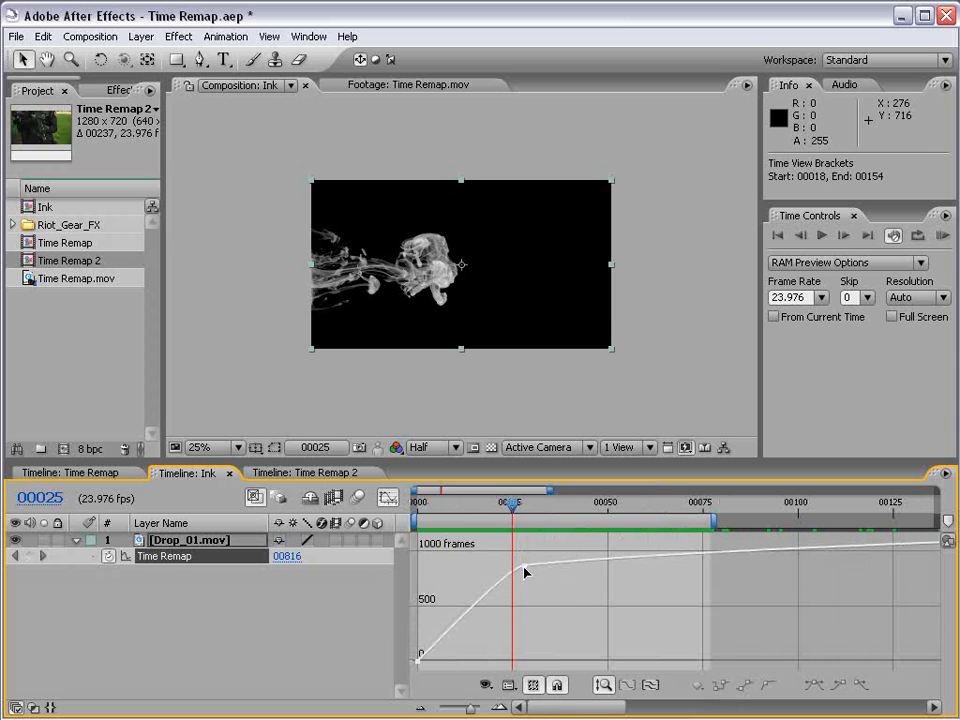
pyautogui.click(524, 566)
pyautogui.moveTo(506, 571); pyautogui.dragTo(477, 594)
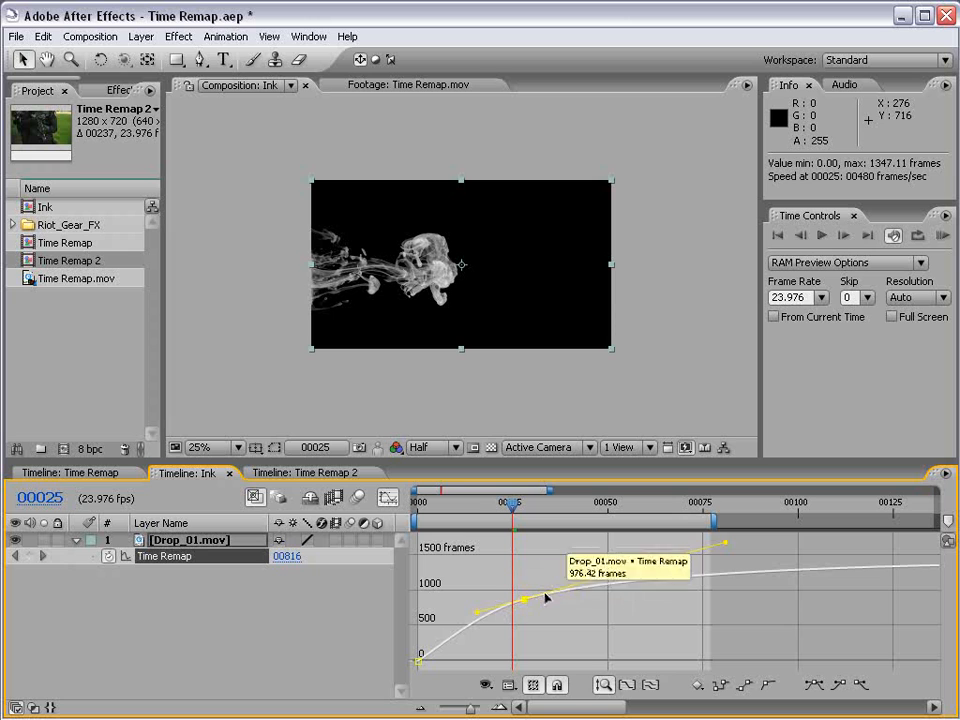
# Shorten and steepen the middle keyframe's outgoing handle, preview the ink drop and return to the keyframe view.
pyautogui.press('space')
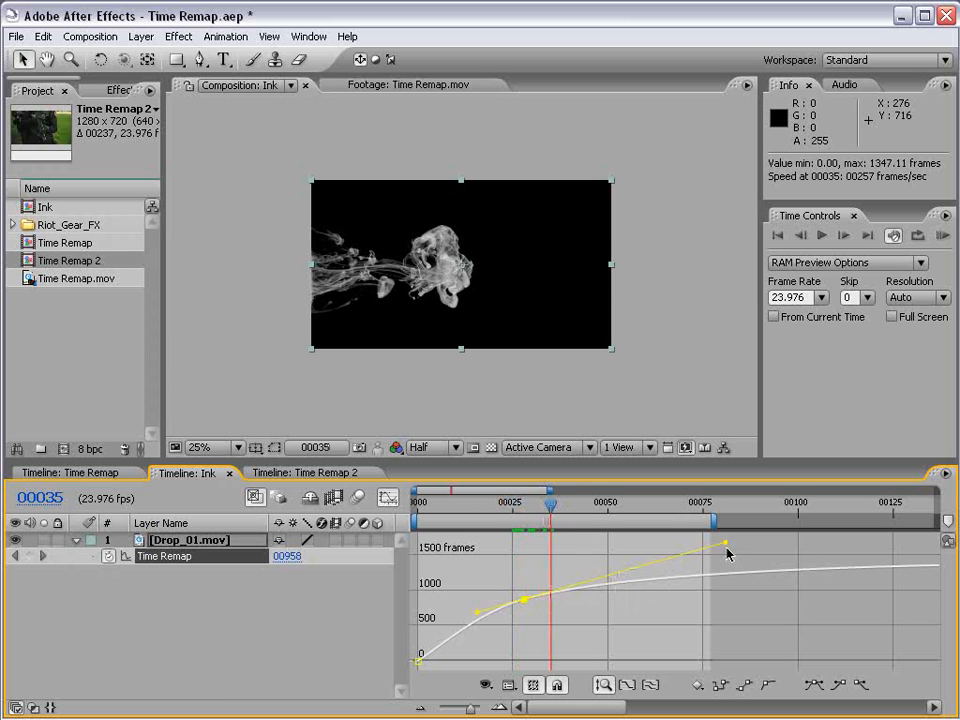
pyautogui.moveTo(725, 546); pyautogui.dragTo(647, 539)
pyautogui.press('KP_0')
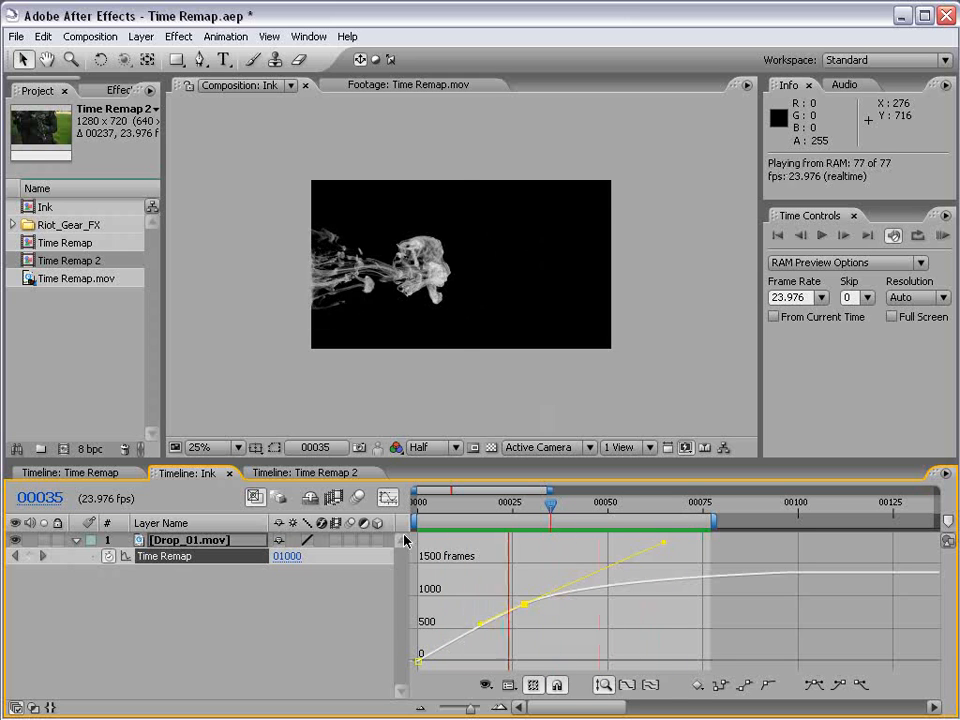
pyautogui.click(388, 497)
pyautogui.click(388, 497)
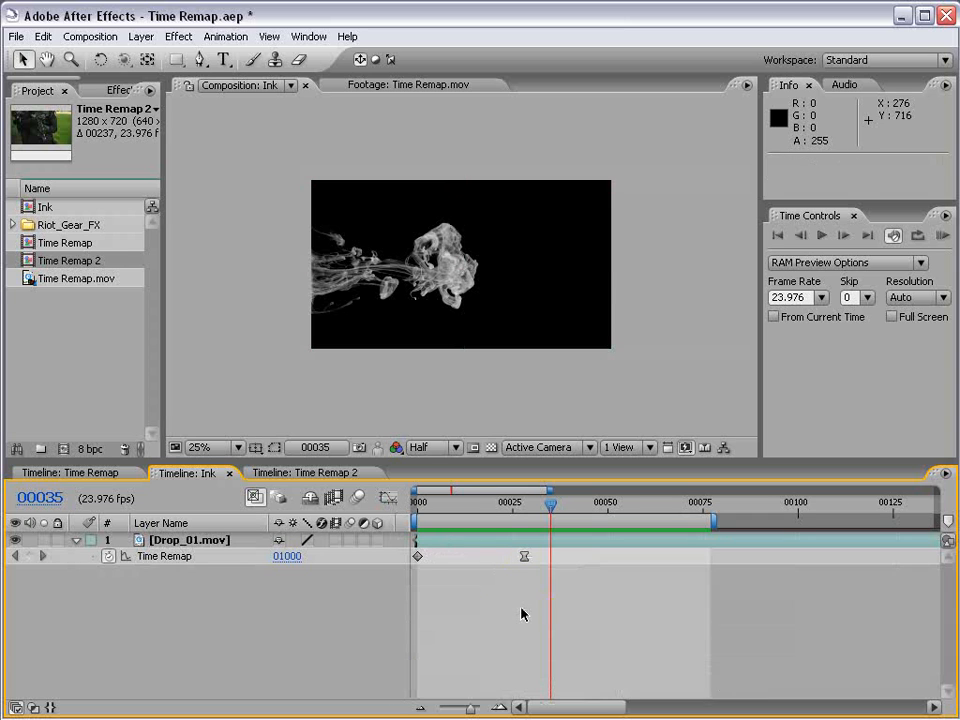
# Go to the middle keyframe at frame 28 and delete the last Time Remap keyframe of Drop_01.mov.
pyautogui.moveTo(450, 497); pyautogui.dragTo(524, 520)
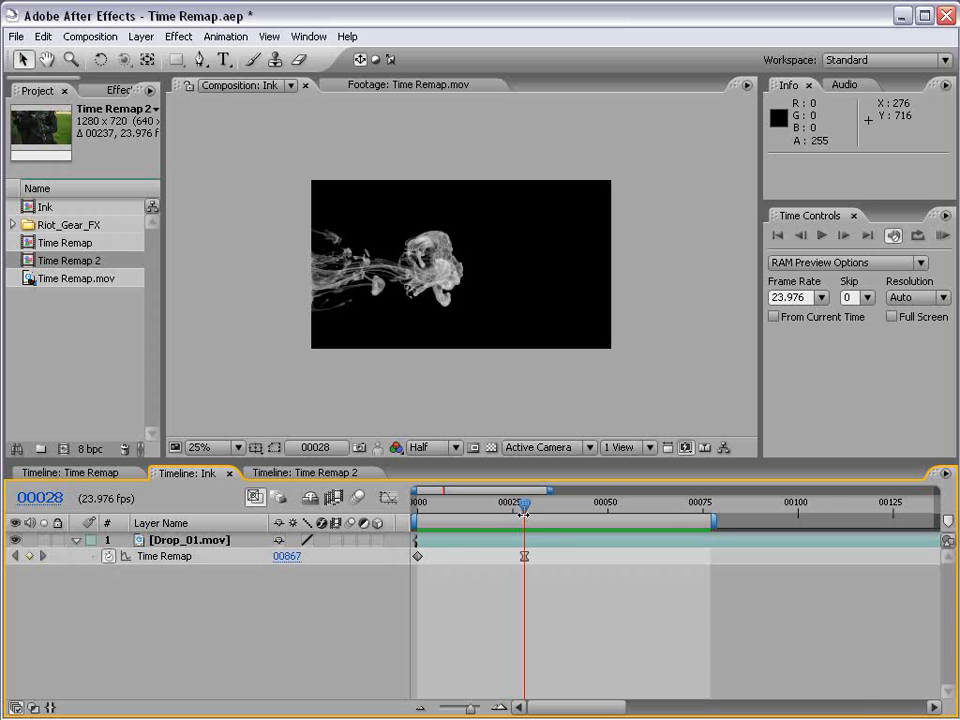
pyautogui.press('-')
pyautogui.press('-')
pyautogui.press('-')
pyautogui.press('-')
pyautogui.click(770, 556)
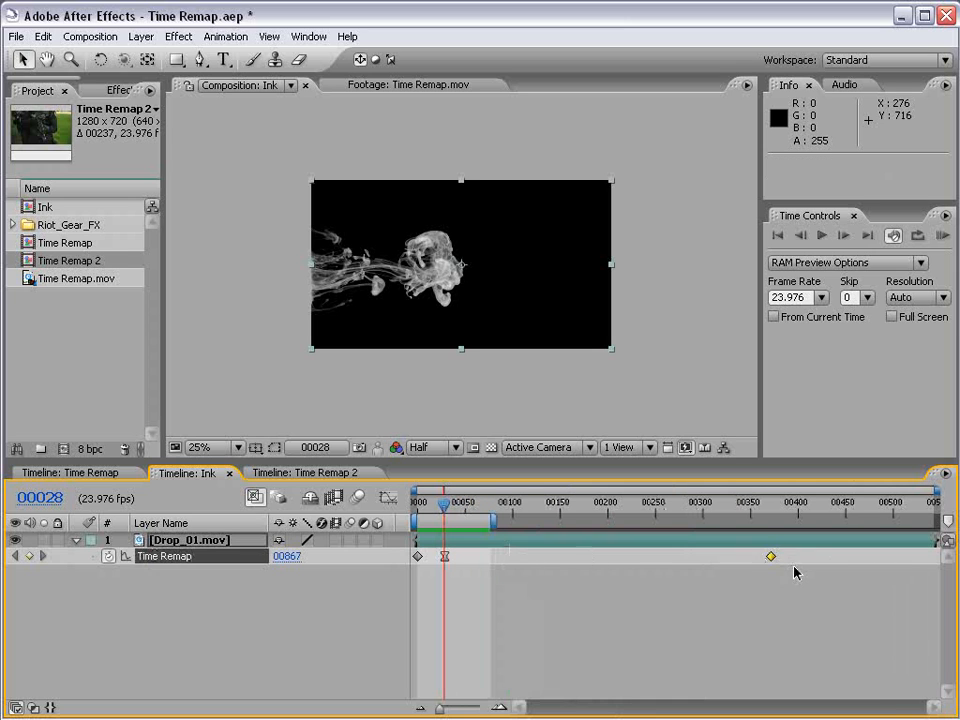
pyautogui.press('Delete')
# In the Graph Editor, flatten the frame 28 keyframe's incoming handle and extend it back to about frame 10 for a gradual stop.
pyautogui.press('=')
pyautogui.press('=')
pyautogui.press('=')
pyautogui.press('=')
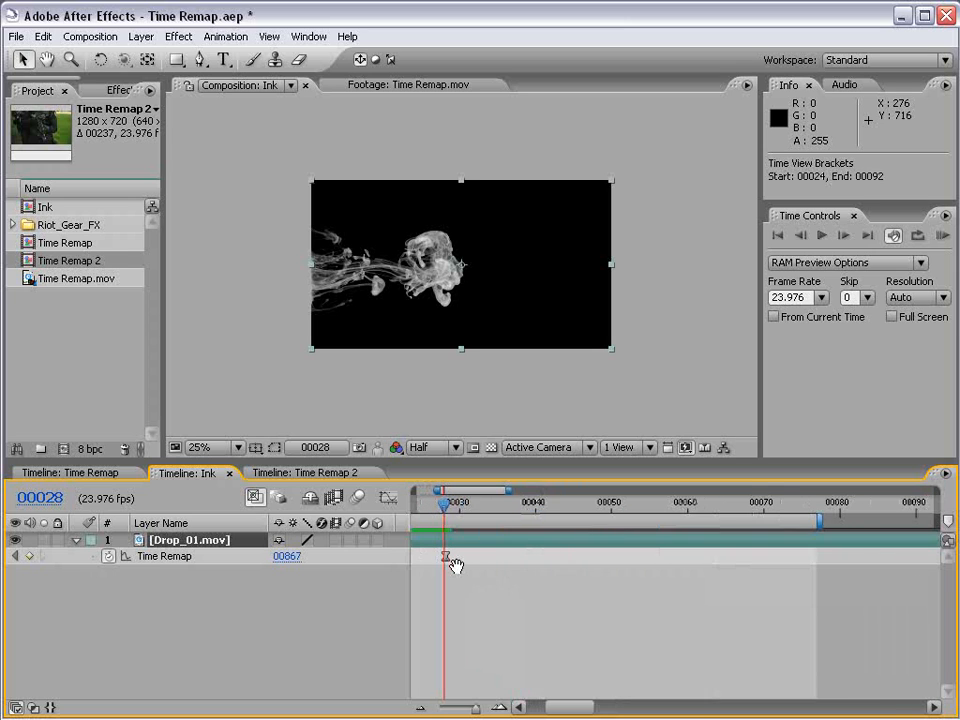
pyautogui.moveTo(497, 505); pyautogui.dragTo(628, 503)
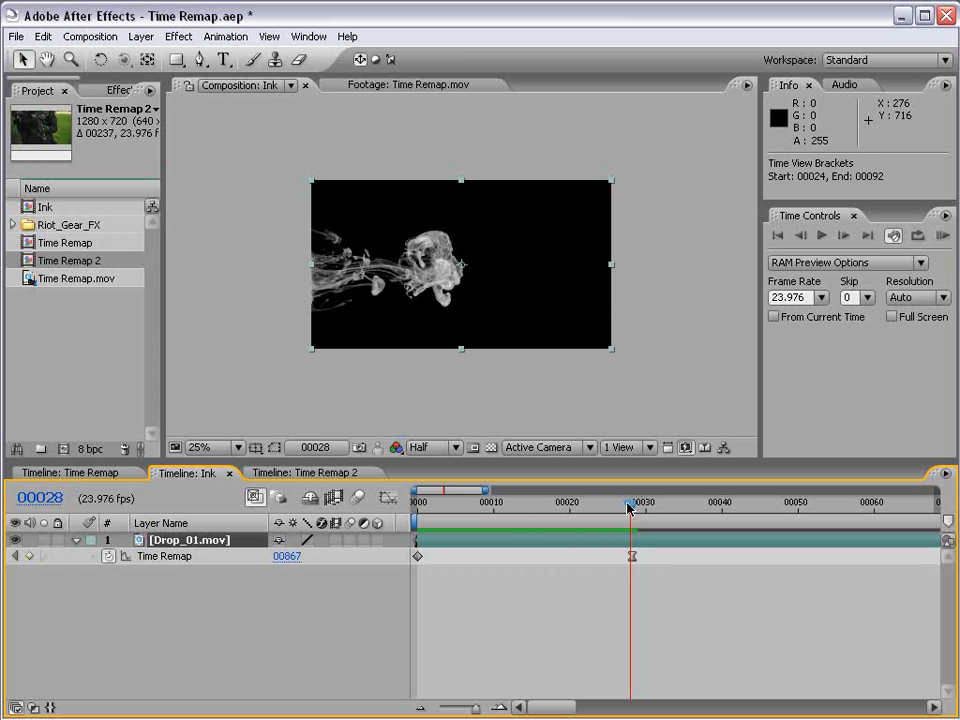
pyautogui.click(632, 556)
pyautogui.click(389, 497)
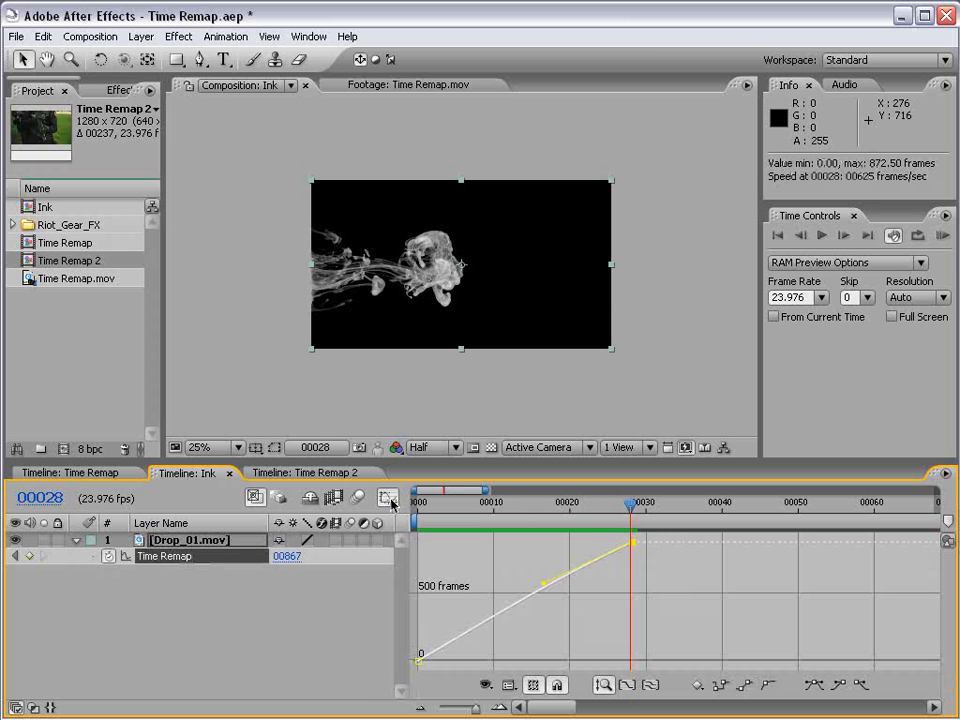
pyautogui.click(549, 584)
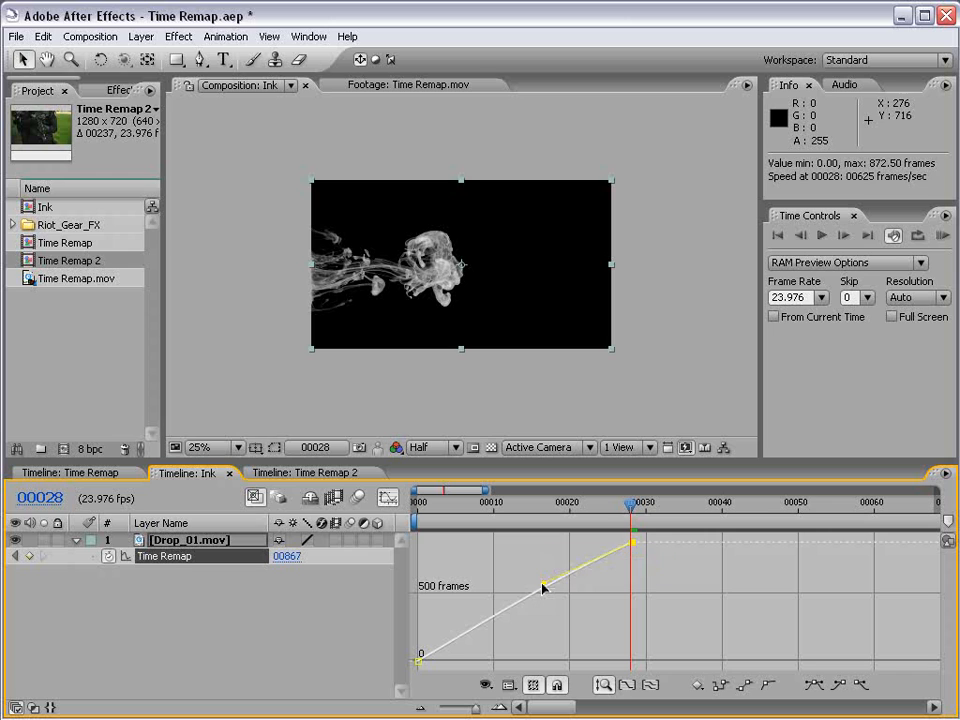
pyautogui.moveTo(542, 587); pyautogui.dragTo(490, 546)
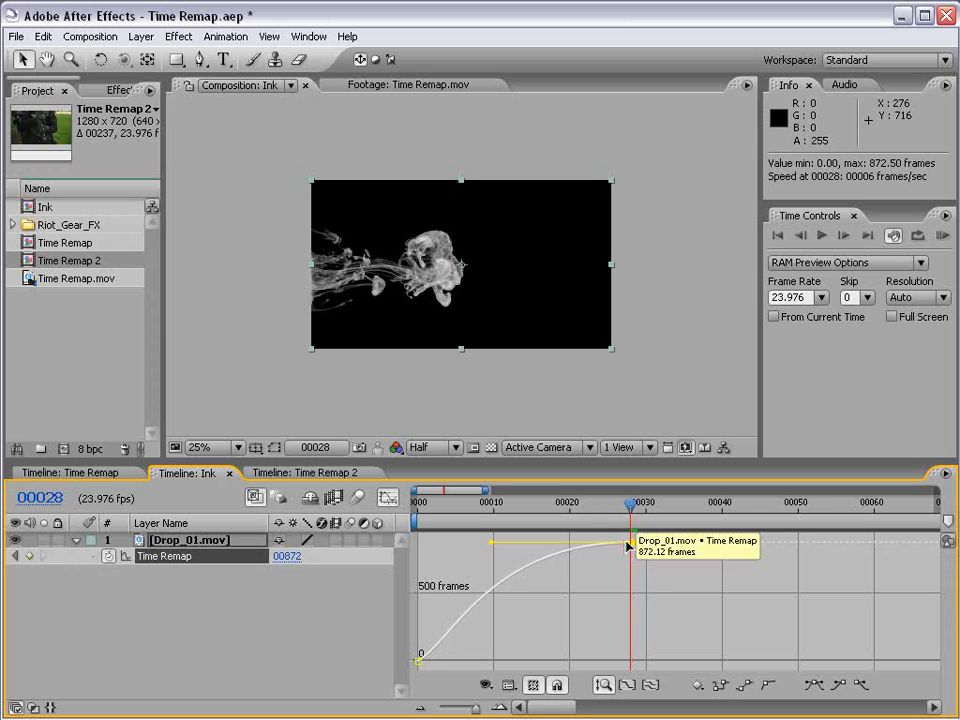
# Preview the eased ink drop, return to the keyframe view and scrub back to the keyframe at frame 28.
pyautogui.press('KP_0')
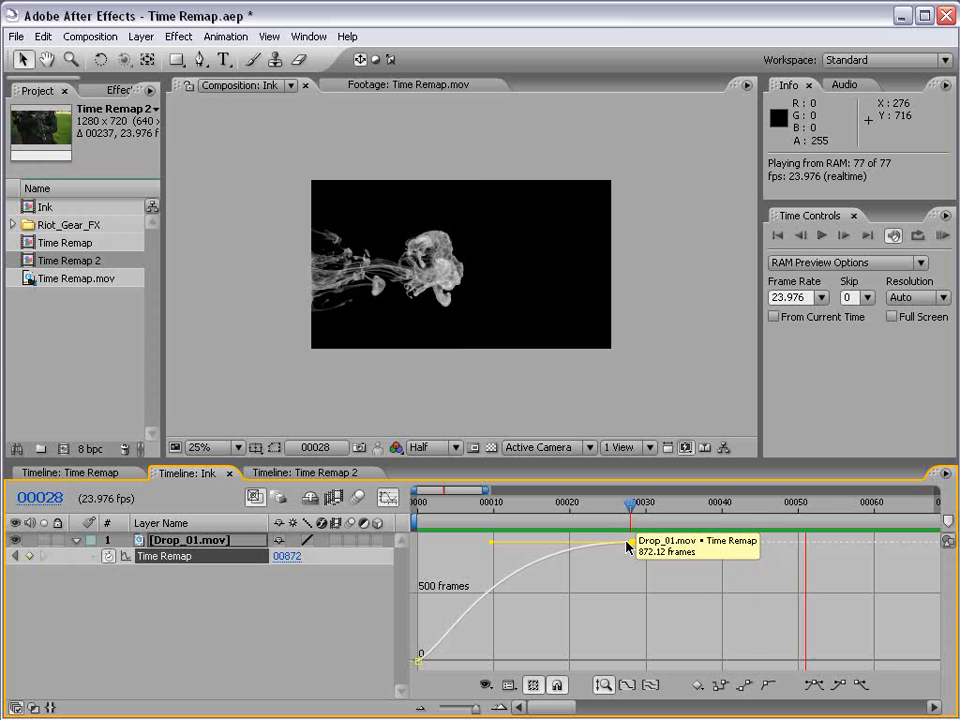
pyautogui.press('space')
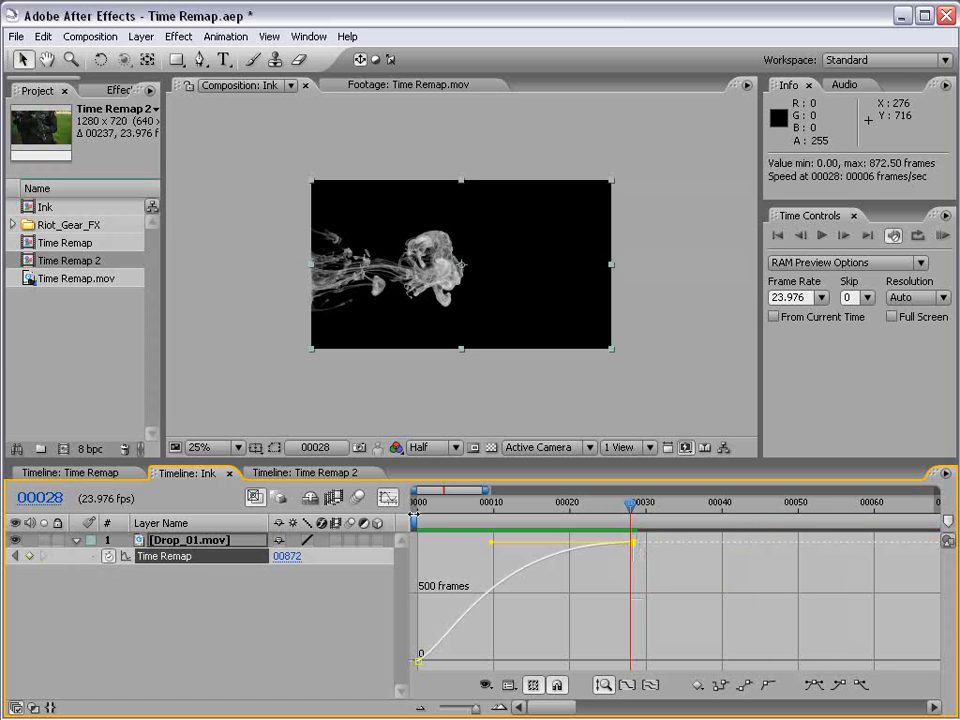
pyautogui.click(389, 497)
pyautogui.moveTo(430, 502); pyautogui.dragTo(632, 508)
pyautogui.click(540, 540)
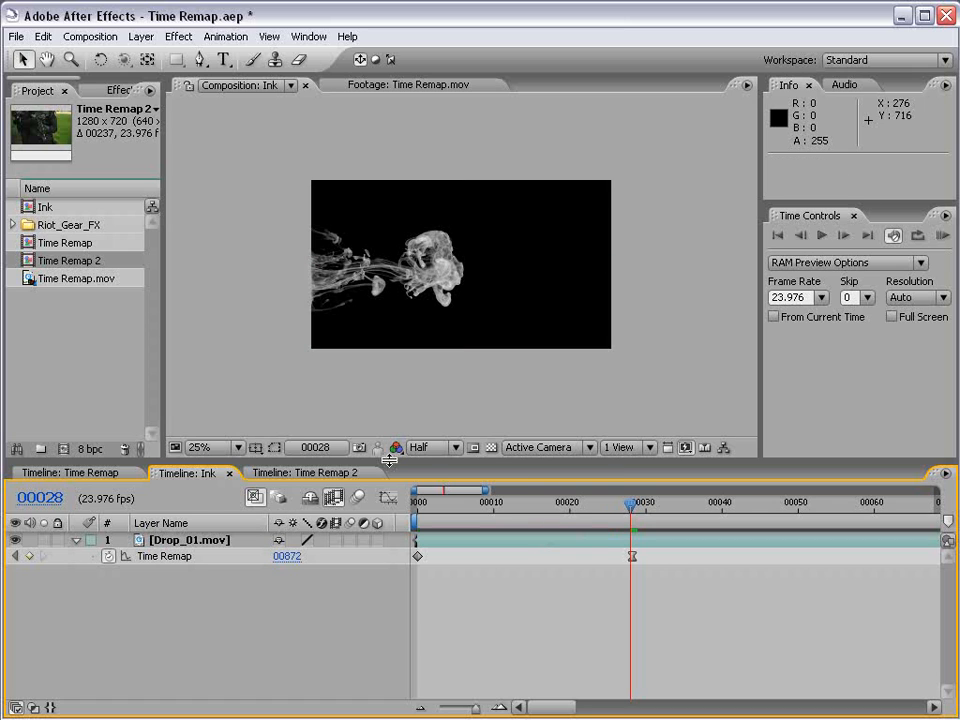
# Turn on Frame Mix blending for the Drop_01.mov layer and preview the ink drop.
pyautogui.click(336, 541)
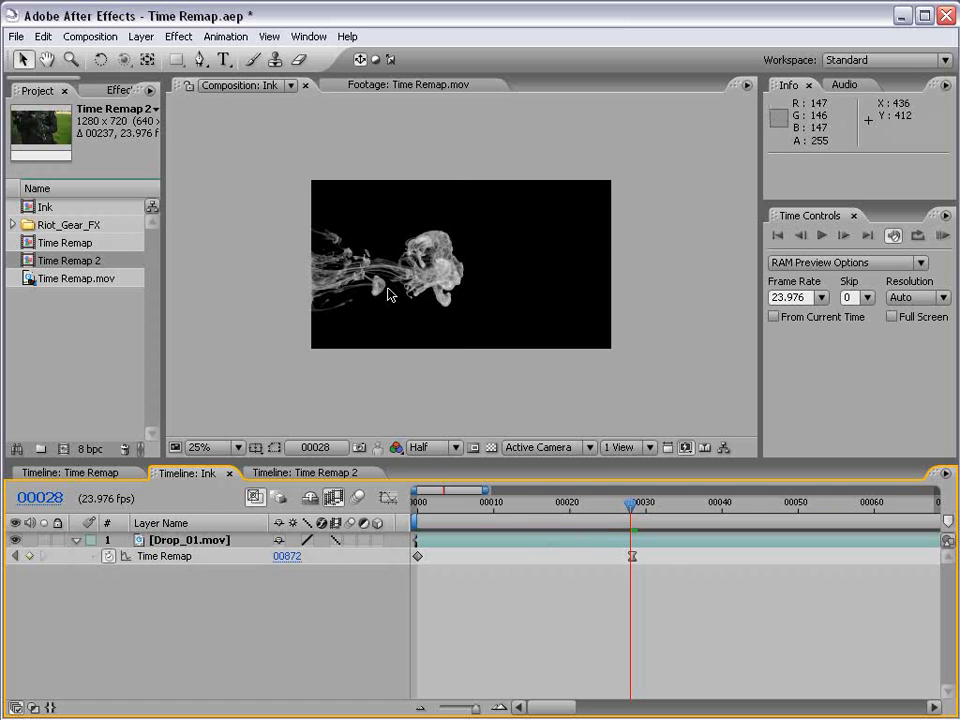
pyautogui.press('KP_0')
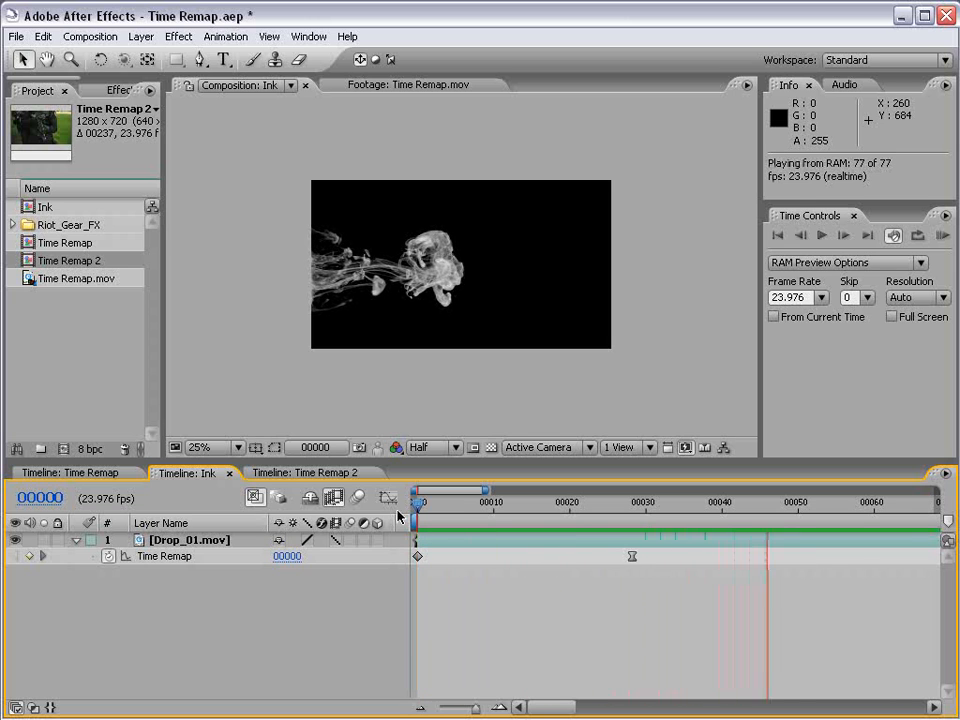
pyautogui.press('space')
# Move the Time Remap keyframe at frame 28 to about frame 35 and return to frame 0.
pyautogui.moveTo(631, 502); pyautogui.dragTo(864, 510)
pyautogui.click(690, 550)
pyautogui.click(628, 503)
pyautogui.click(648, 581)
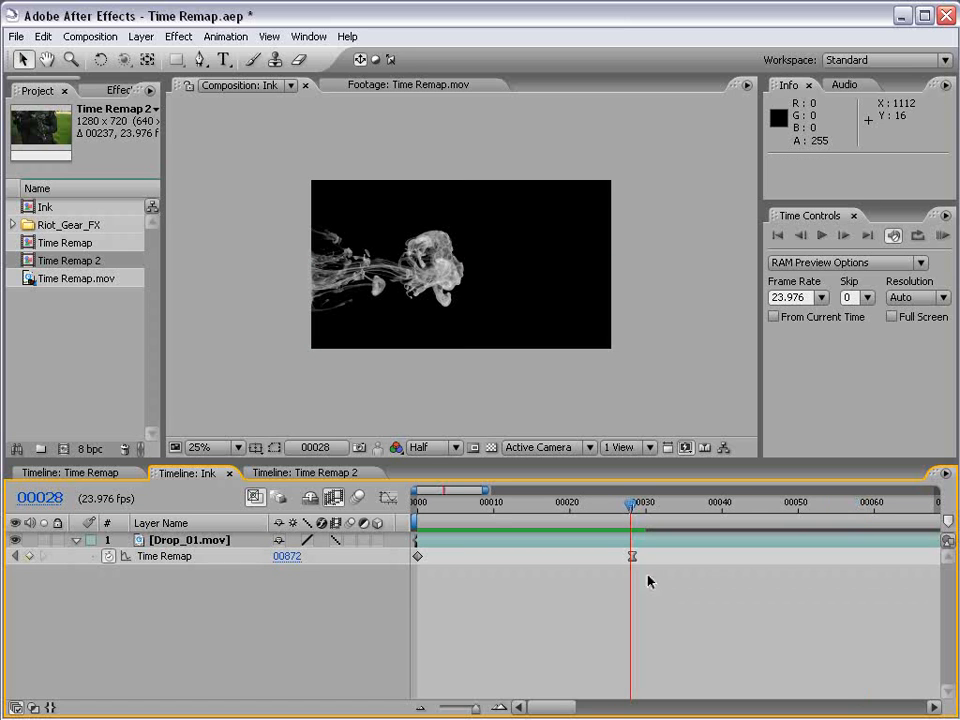
pyautogui.moveTo(632, 558); pyautogui.dragTo(684, 561)
pyautogui.moveTo(640, 510); pyautogui.dragTo(415, 525)
pyautogui.click(523, 602)
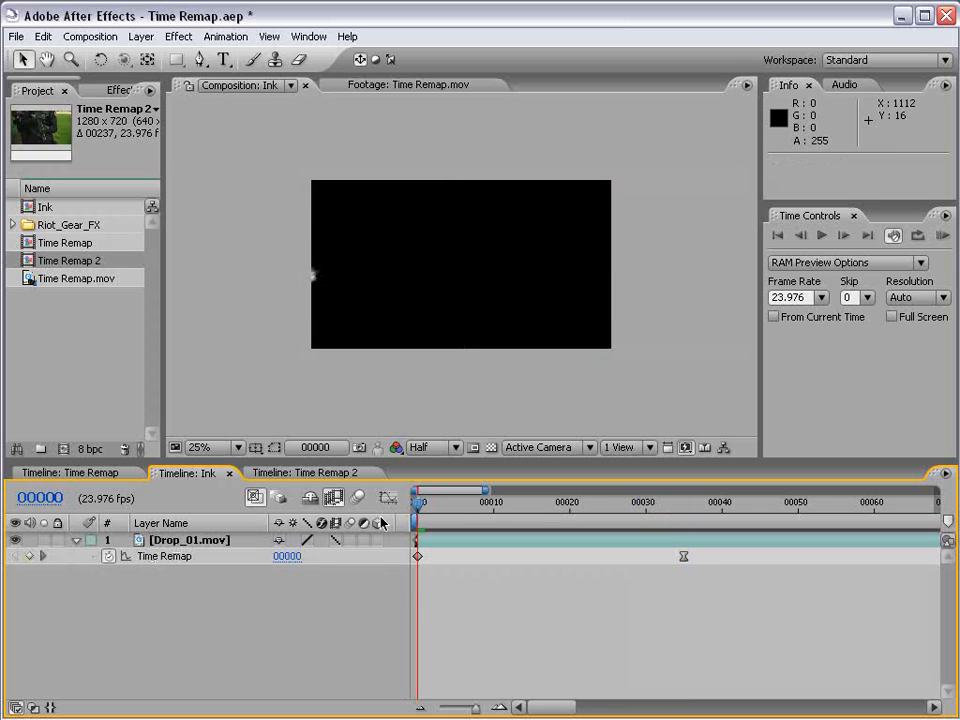
# Remove time remapping from the Drop_01.mov layer and show the Ink composition's full duration.
pyautogui.click(34, 298)
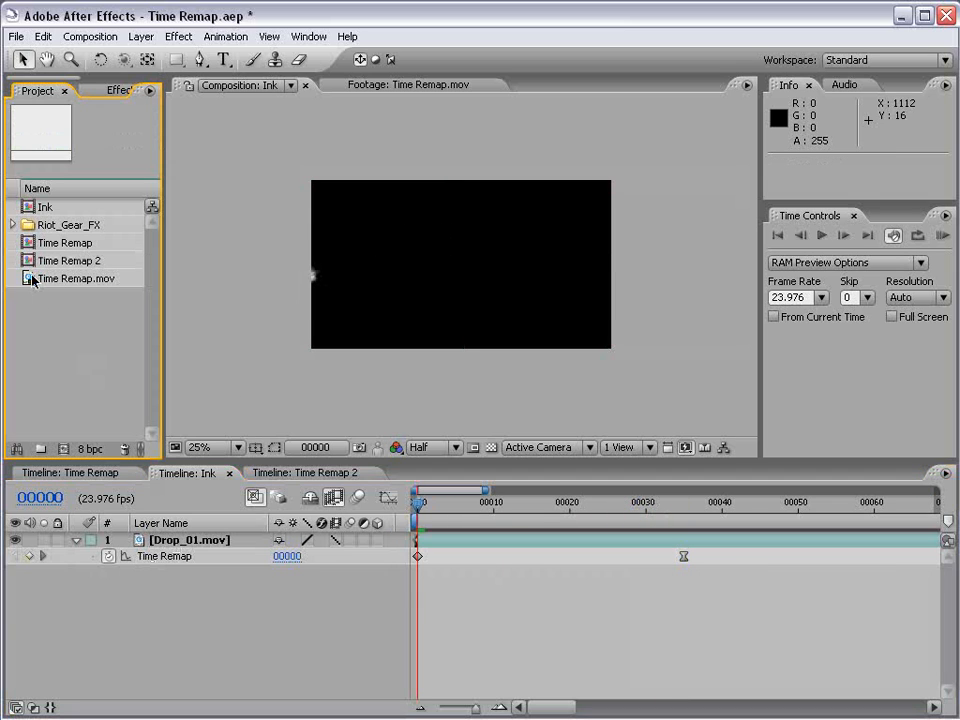
pyautogui.click(456, 544)
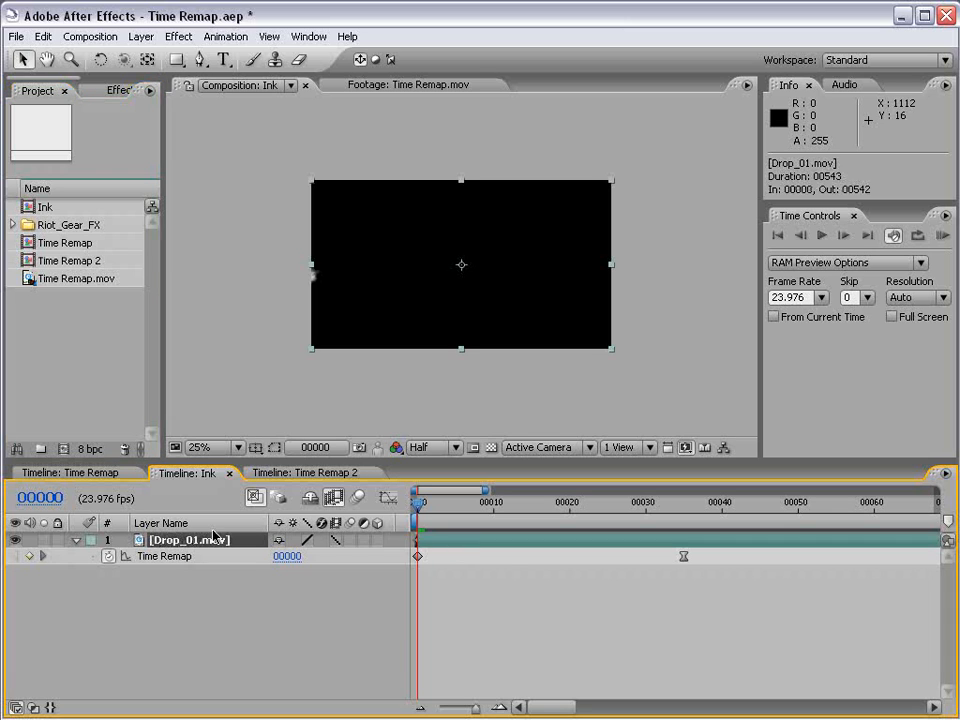
pyautogui.click(108, 556)
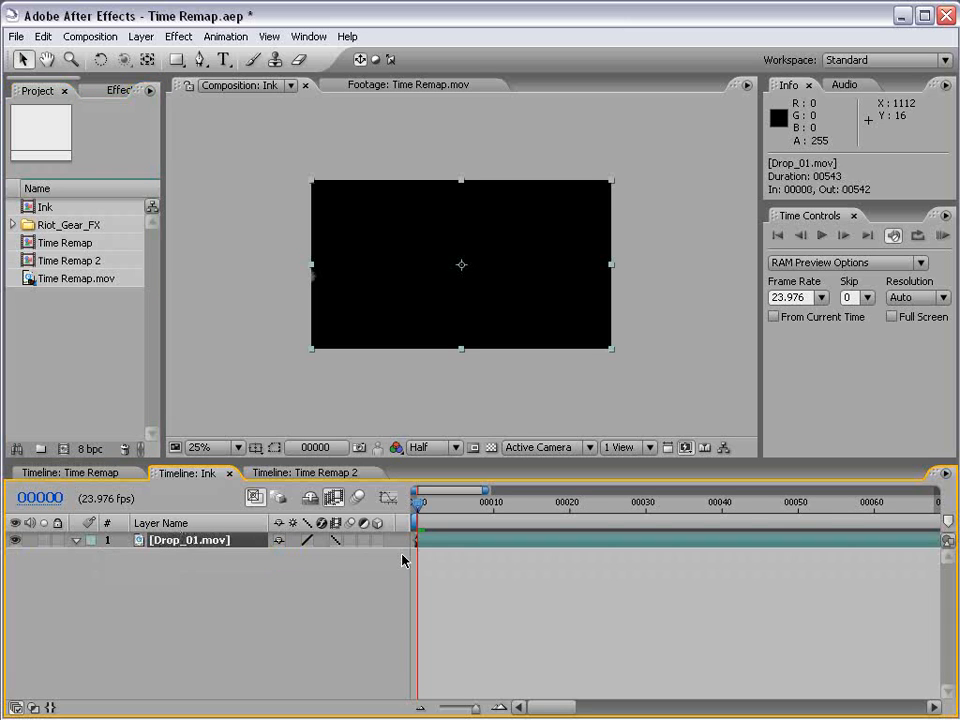
pyautogui.click(446, 577)
pyautogui.press(';')
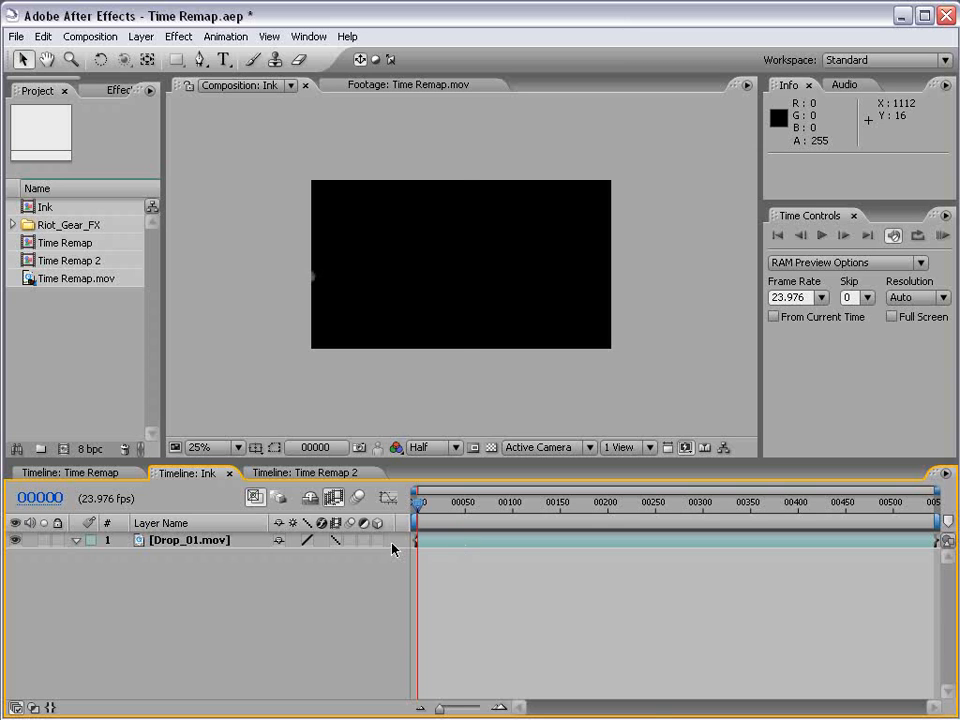
# Open the Time Stretch settings of Drop_01.mov and try a stretch factor of 200%.
pyautogui.rightClick(440, 546)
pyautogui.moveTo(464, 620)
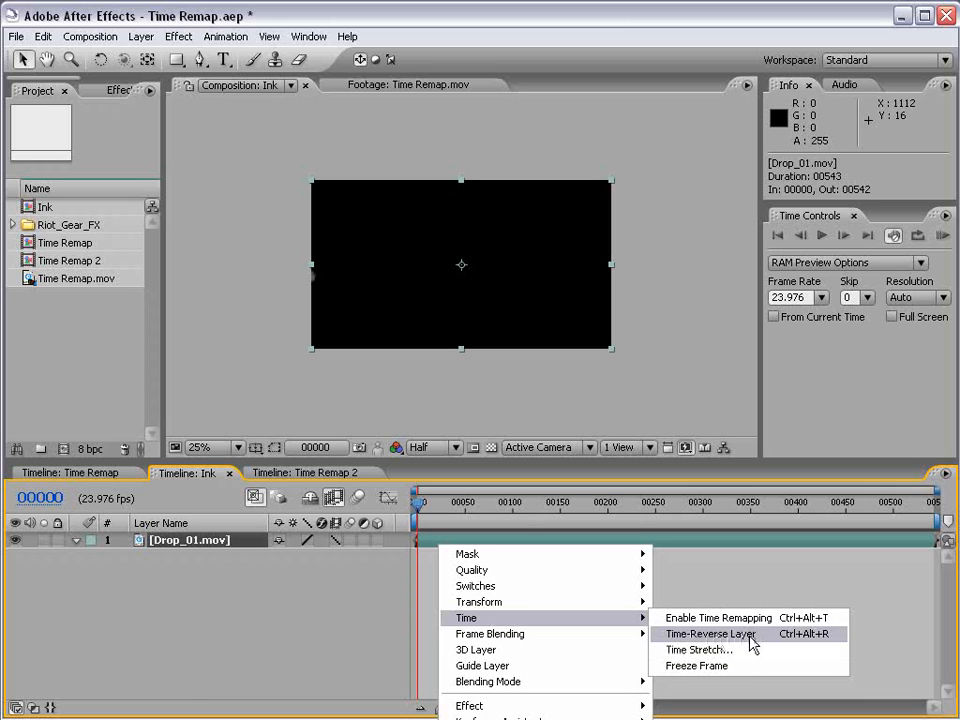
pyautogui.click(699, 650)
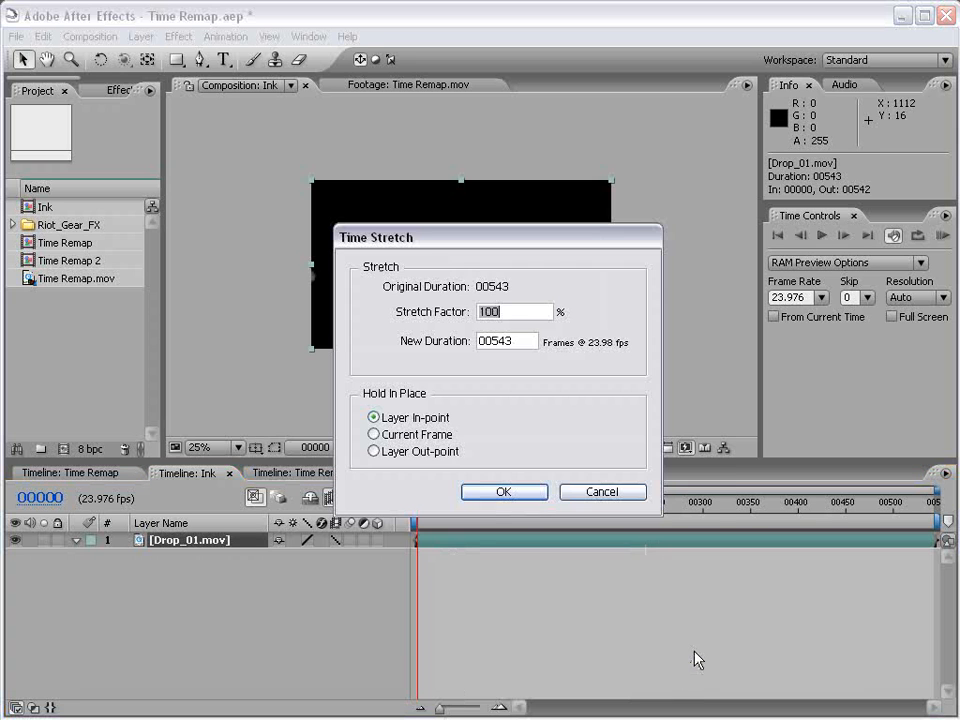
pyautogui.moveTo(474, 249); pyautogui.dragTo(545, 229)
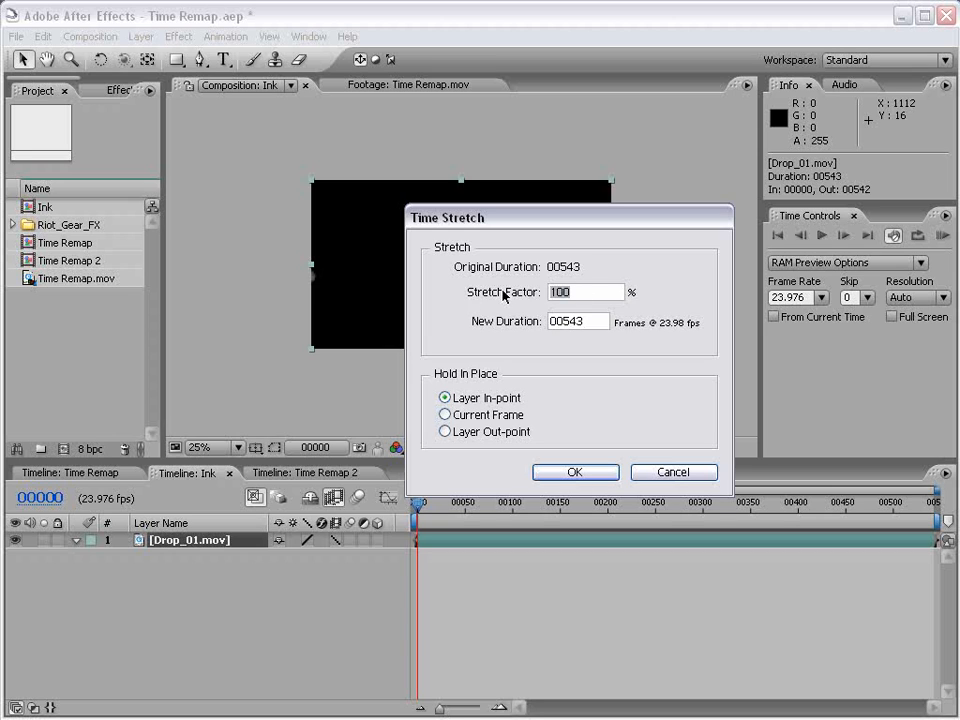
pyautogui.write('200')
pyautogui.press('Tab')
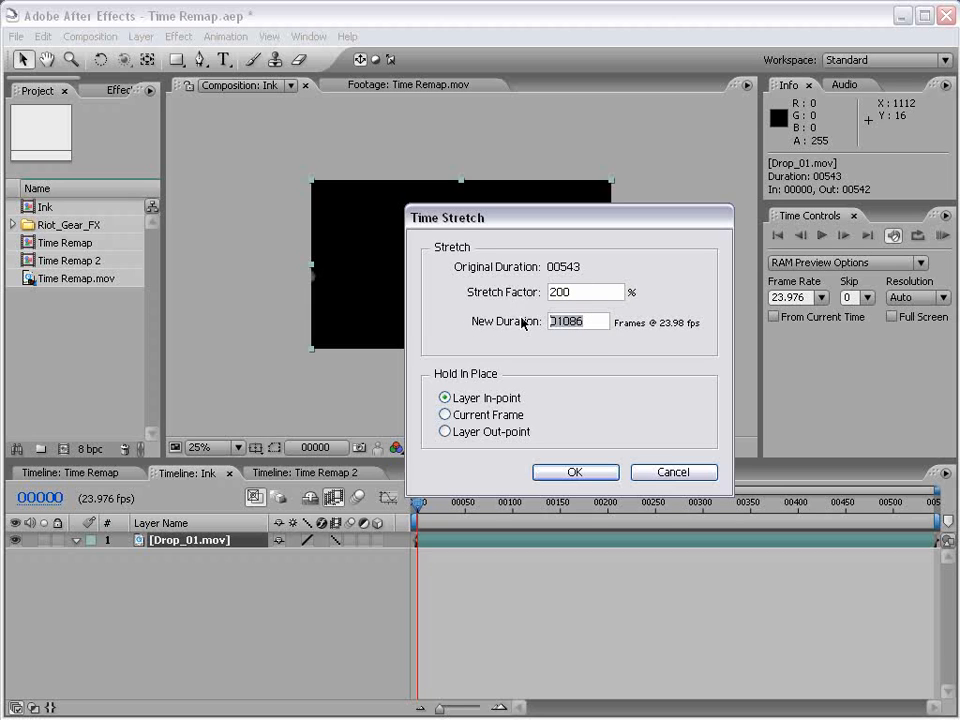
# Try a new duration of 50 frames, then apply a stretch factor of 10% to Drop_01.mov.
pyautogui.write('50')
pyautogui.moveTo(550, 292); pyautogui.dragTo(626, 294)
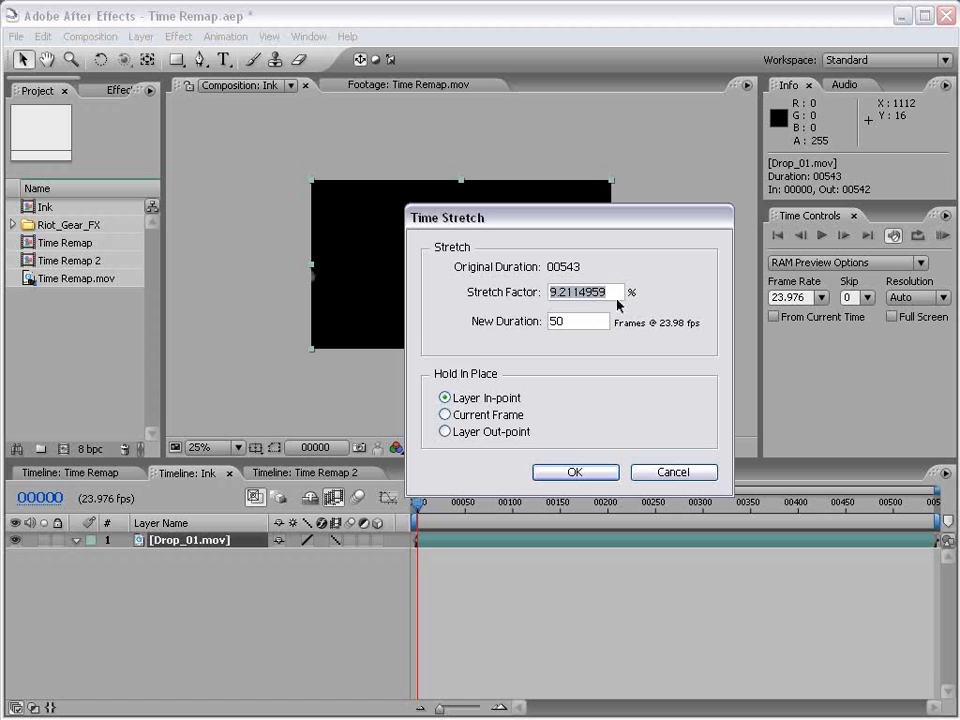
pyautogui.write('10')
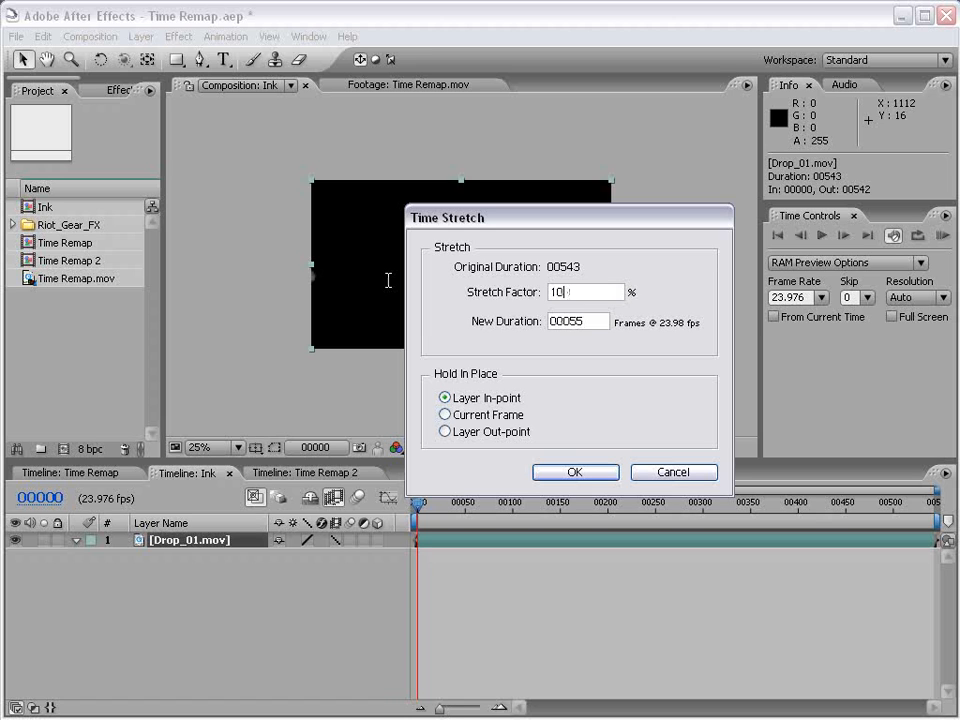
pyautogui.click(545, 471)
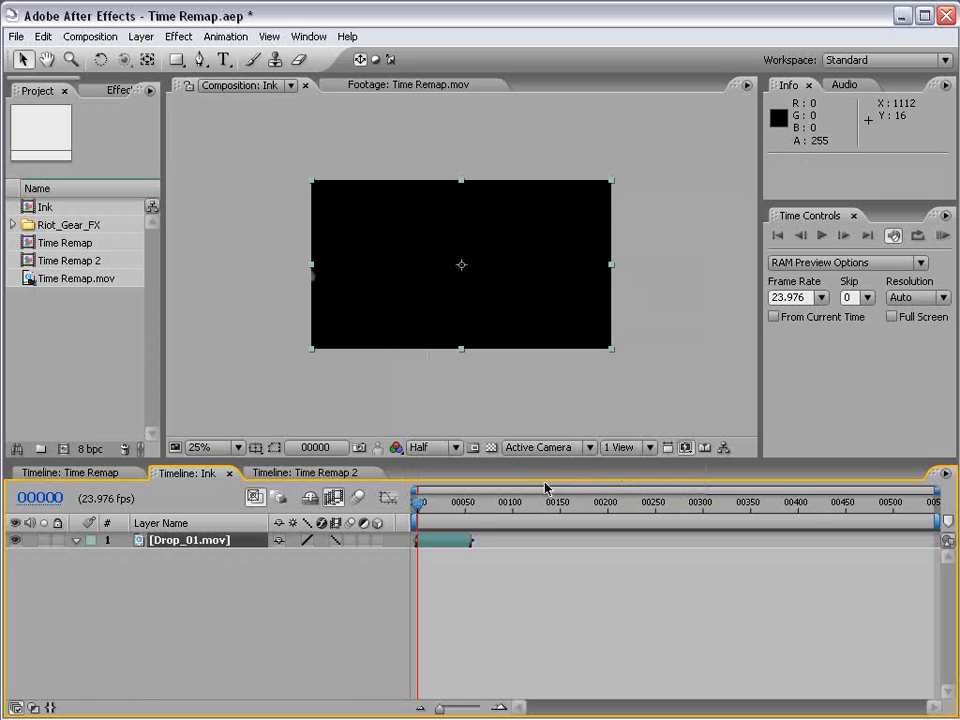
# Scrub the sped-up ink drop to frame 49, turn off the layer's frame blending and preview it.
pyautogui.click(420, 504)
pyautogui.moveTo(432, 508); pyautogui.dragTo(463, 506)
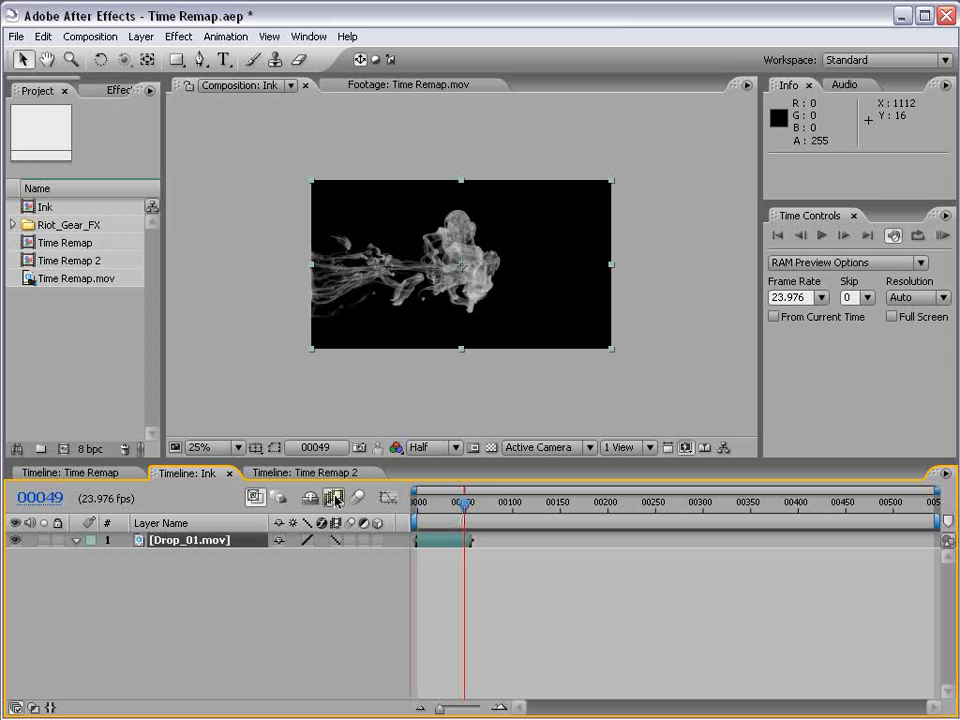
pyautogui.click(335, 540)
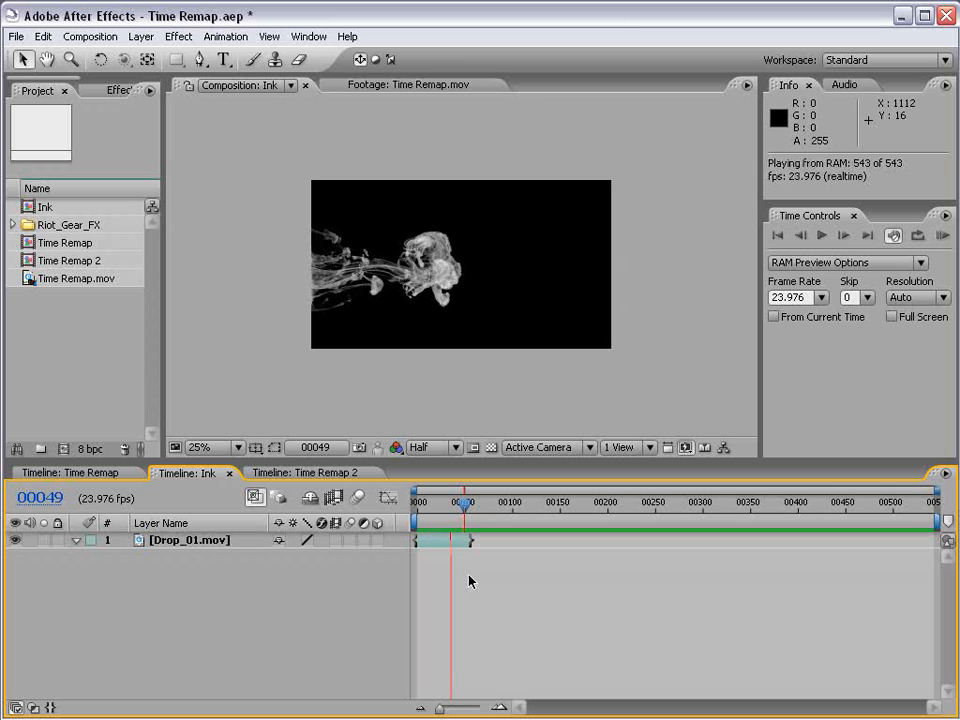
# Reset the Time Stretch factor of the Drop_01.mov layer to 100%.
pyautogui.click(442, 542)
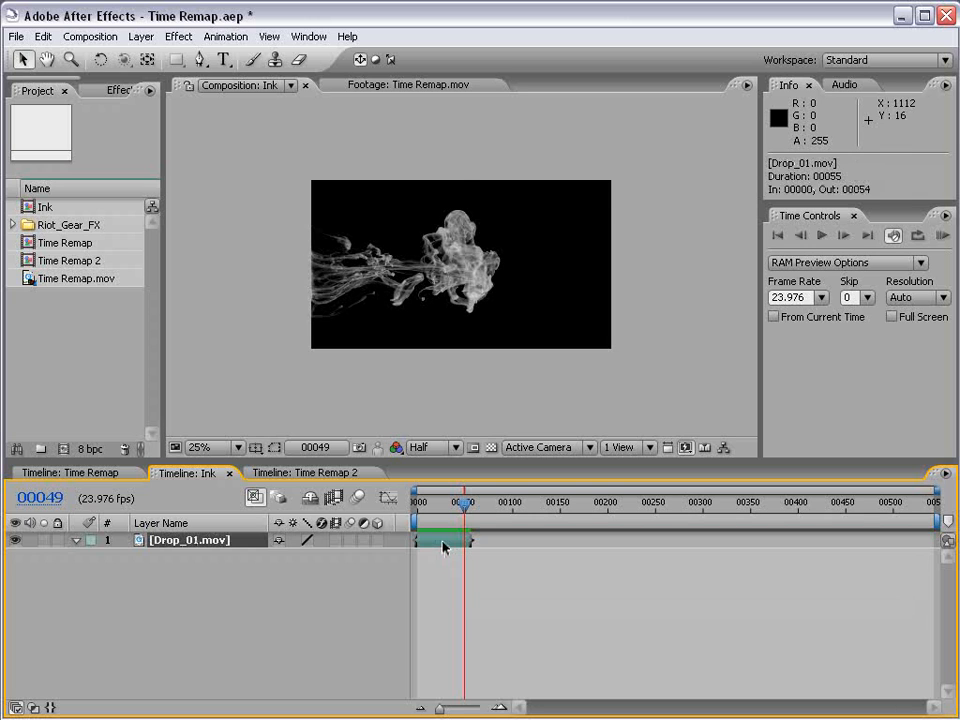
pyautogui.rightClick(442, 542)
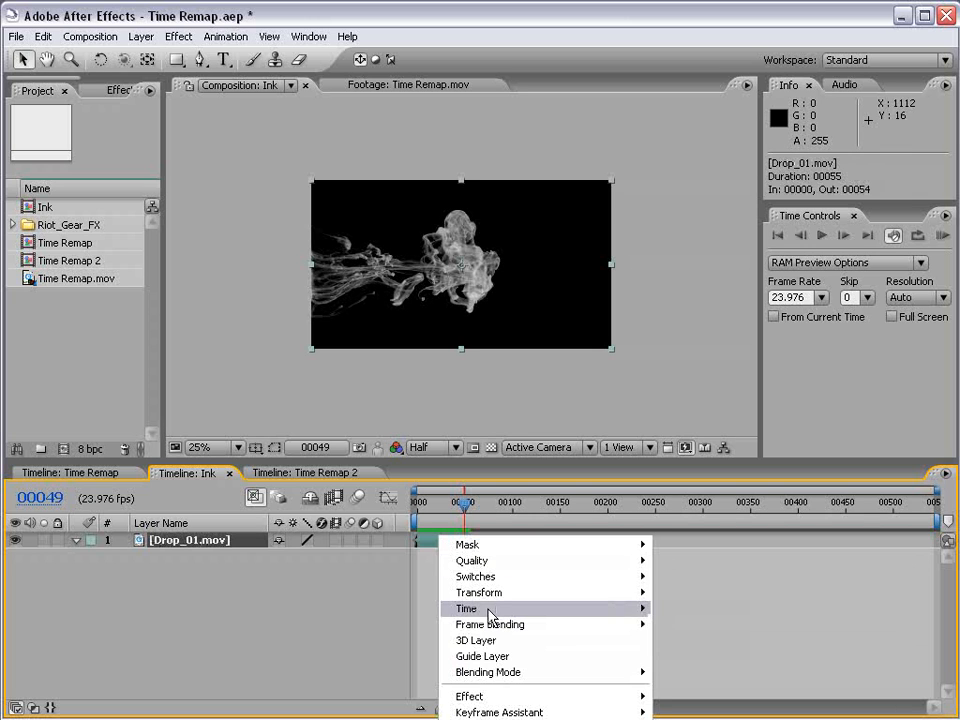
pyautogui.moveTo(510, 612)
pyautogui.click(700, 640)
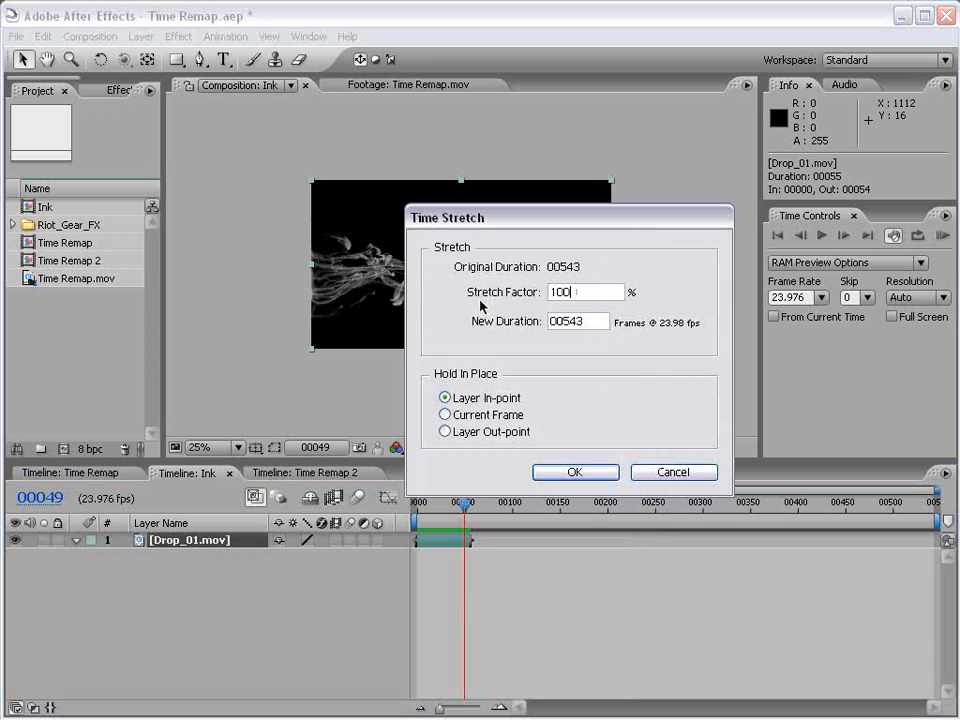
pyautogui.click(585, 474)
# Go to frame 410, apply the Timewarp effect to Drop_01.mov and widen the effect settings for reading.
pyautogui.moveTo(464, 503); pyautogui.dragTo(808, 530)
pyautogui.click(525, 288)
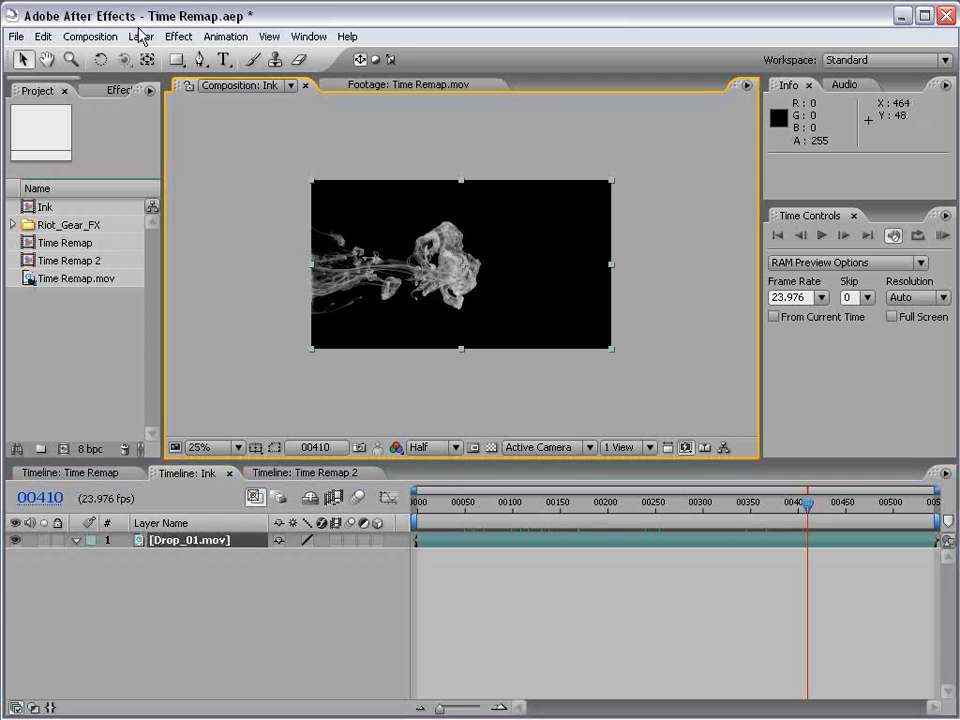
pyautogui.click(180, 36)
pyautogui.moveTo(212, 548)
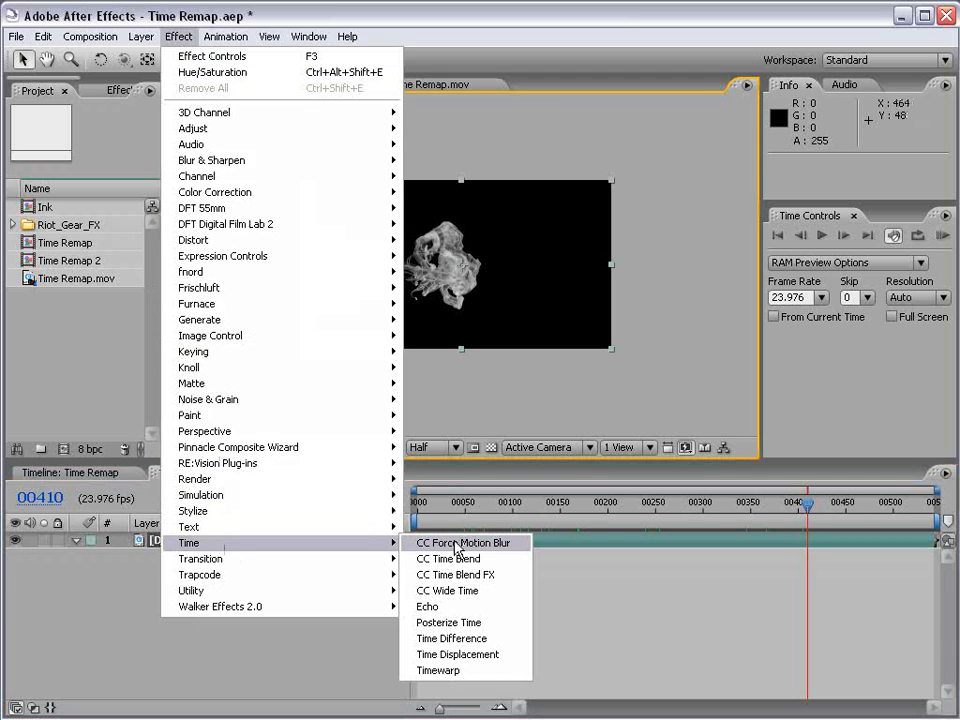
pyautogui.click(482, 671)
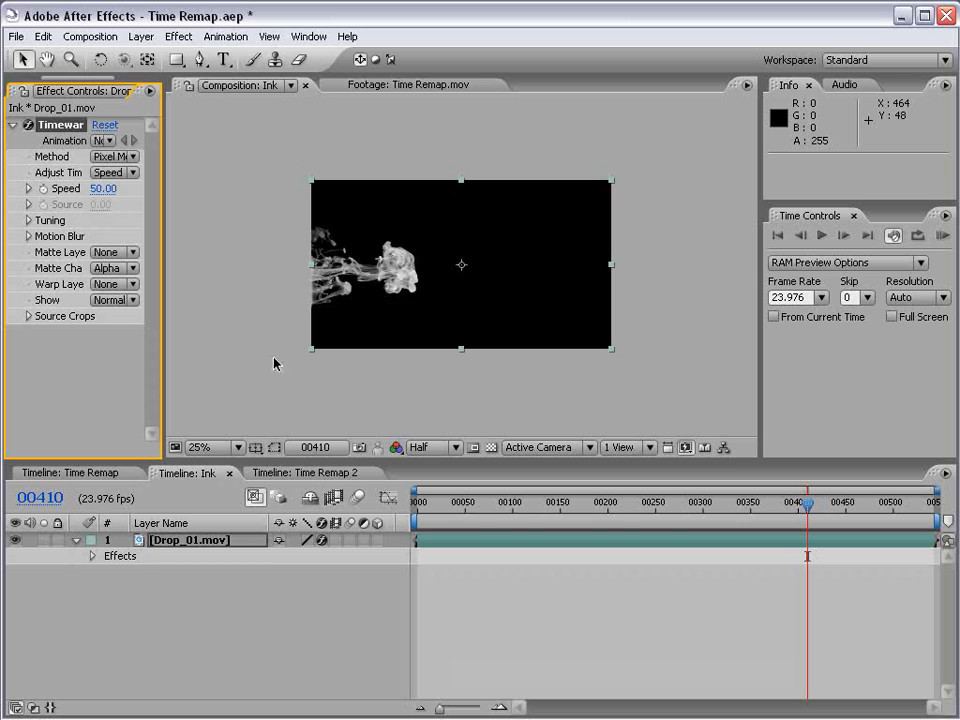
pyautogui.moveTo(166, 306); pyautogui.dragTo(295, 306)
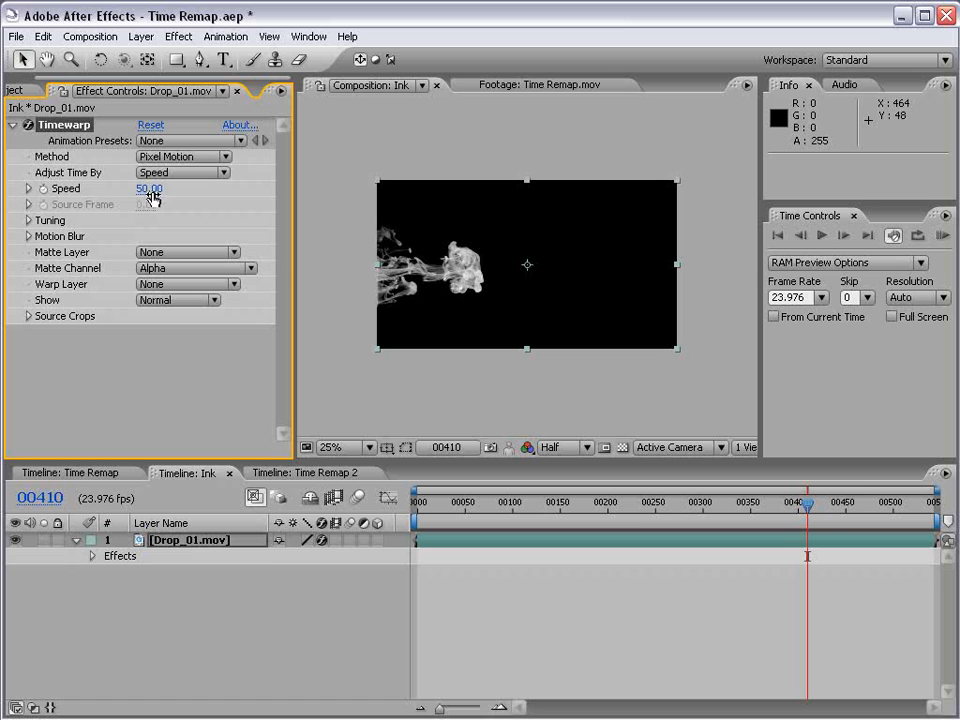
pyautogui.moveTo(456, 505); pyautogui.dragTo(501, 505)
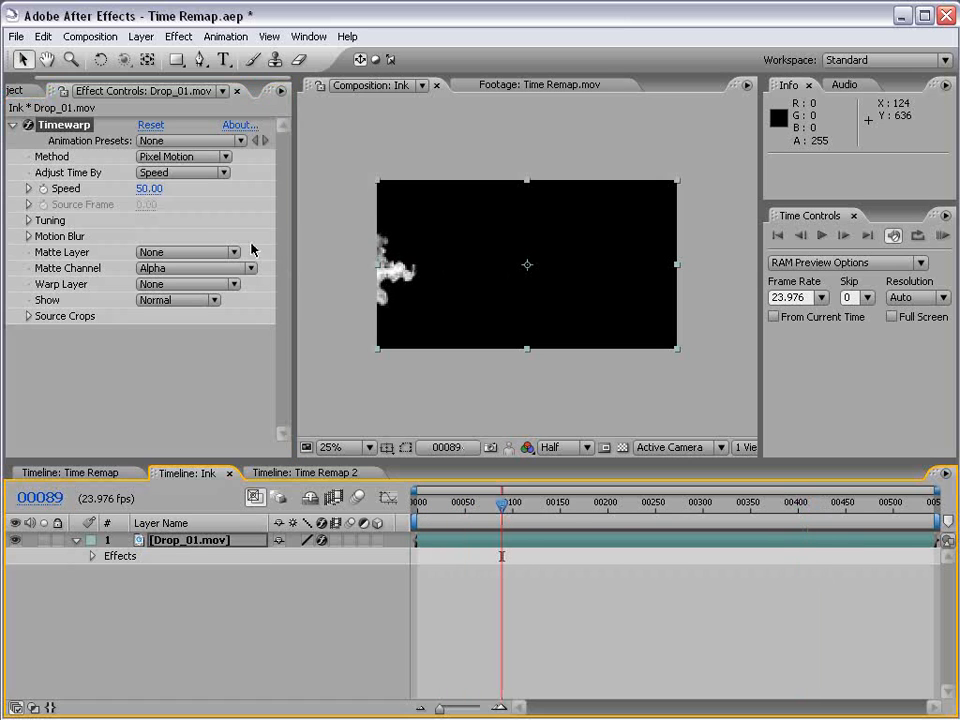
pyautogui.click(172, 157)
pyautogui.click(179, 157)
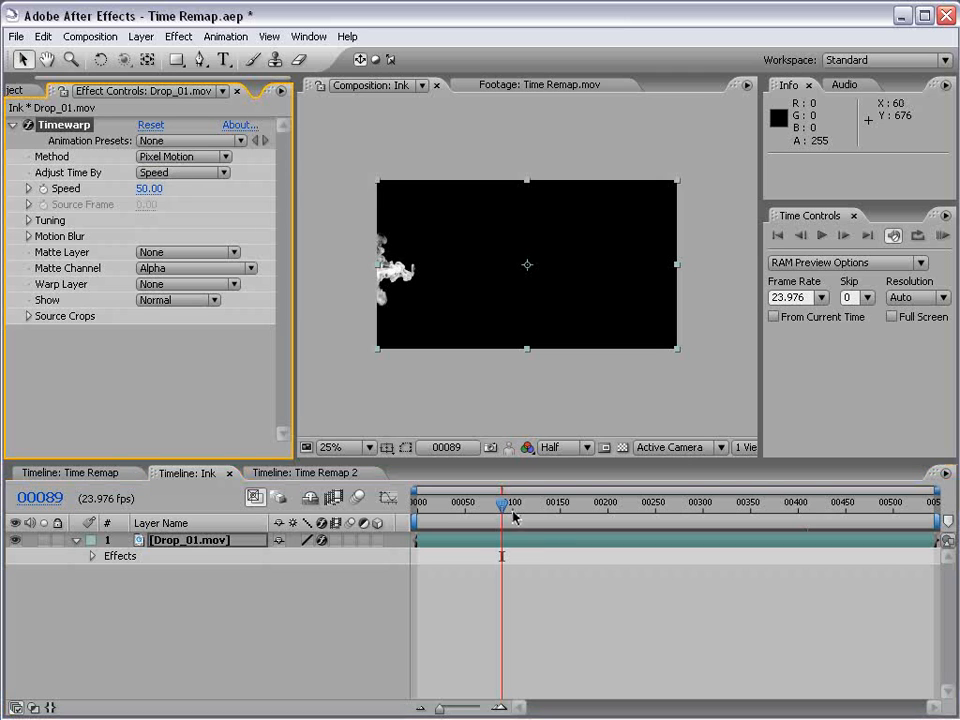
pyautogui.scroll(1, 446, 336)
pyautogui.press('space')
pyautogui.moveTo(345, 312); pyautogui.dragTo(491, 314)
pyautogui.press('pagedown')
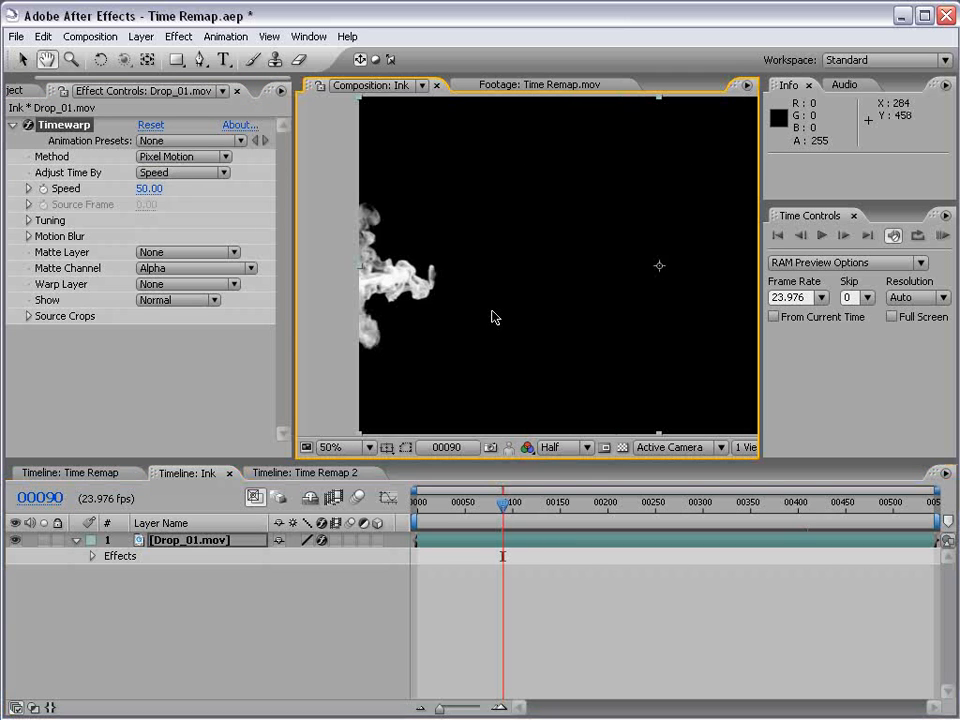
pyautogui.press('pagedown')
pyautogui.press('pagedown')
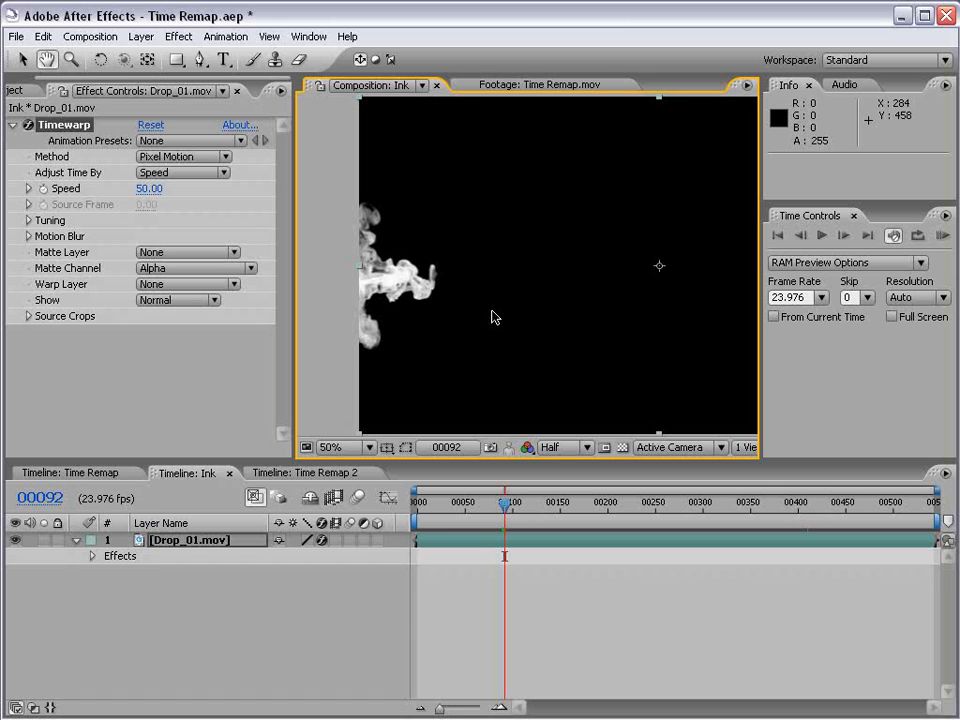
pyautogui.scroll(-1, 492, 313)
pyautogui.moveTo(571, 310); pyautogui.dragTo(477, 312)
# At frame 362, set the Timewarp Speed to 100 and slide the Drop_01.mov layer so it starts at frame 0.
pyautogui.moveTo(514, 503)
pyautogui.mouseDown()
pyautogui.moveTo(898, 516)
pyautogui.moveTo(711, 542)
pyautogui.moveTo(741, 504)
pyautogui.moveTo(757, 503)
pyautogui.mouseUp()
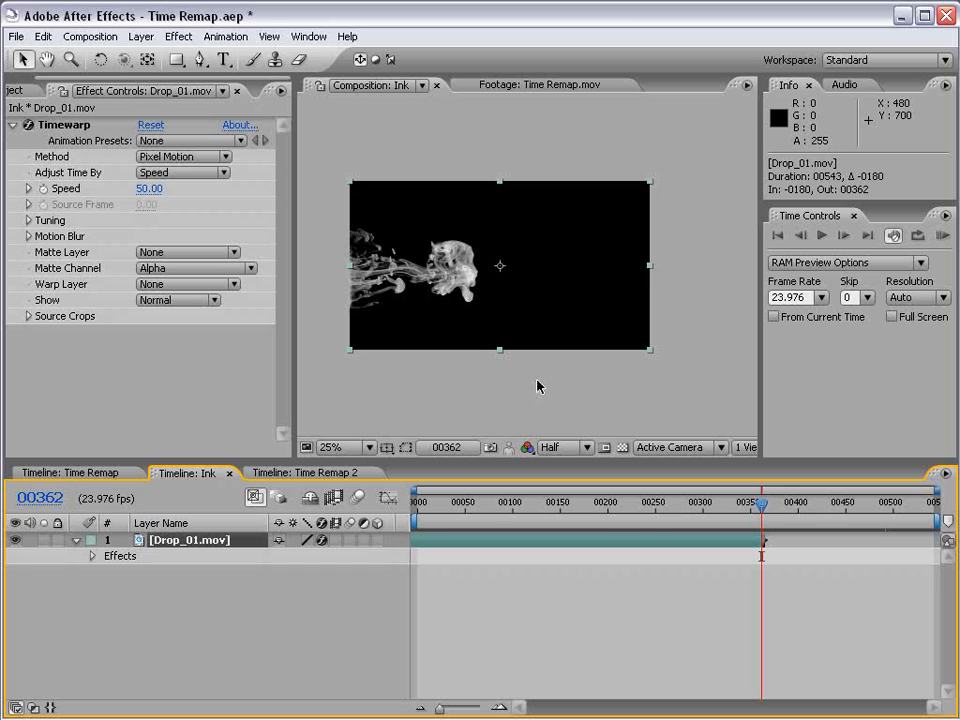
pyautogui.click(149, 189)
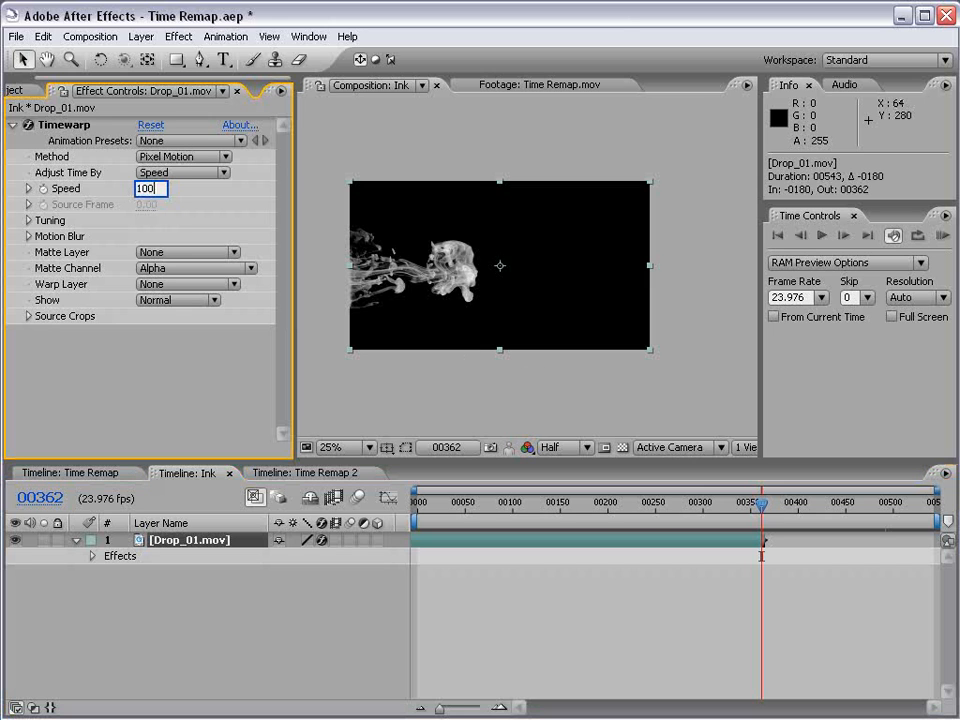
pyautogui.write('100')
pyautogui.press('Return')
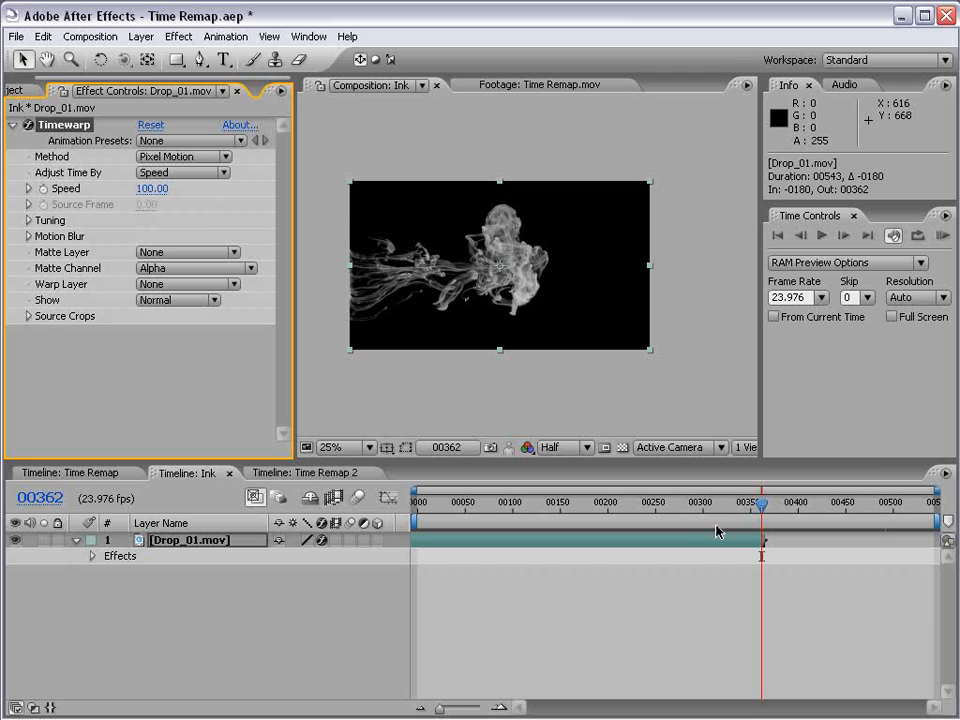
pyautogui.moveTo(713, 542); pyautogui.dragTo(876, 546)
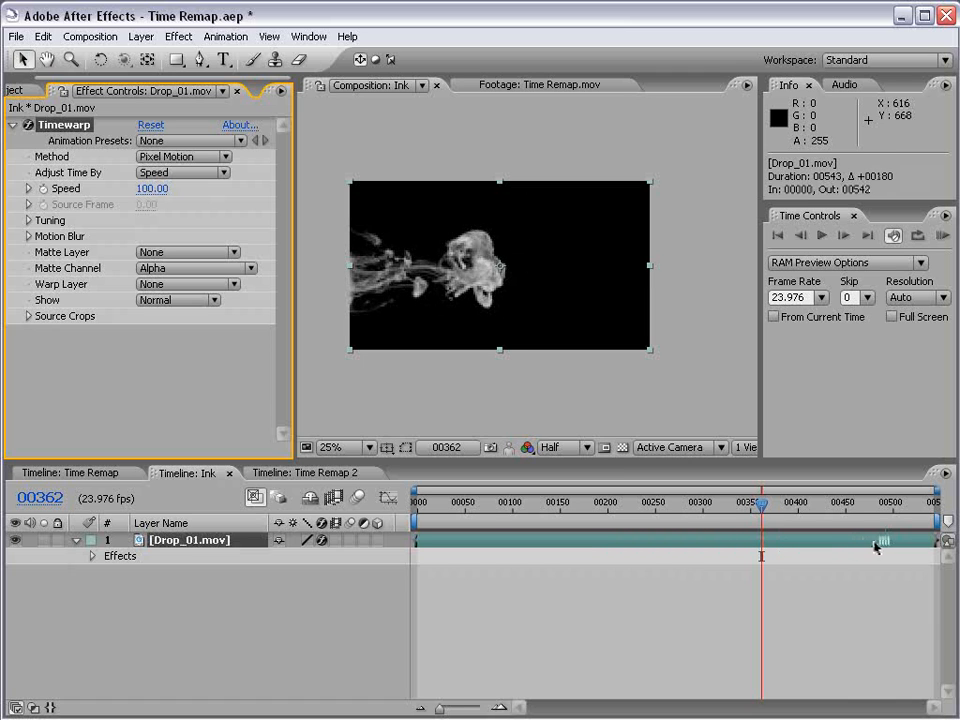
# Set the Timewarp Speed of Drop_01.mov to 50 and go to the composition's last frame, 542.
pyautogui.click(152, 189)
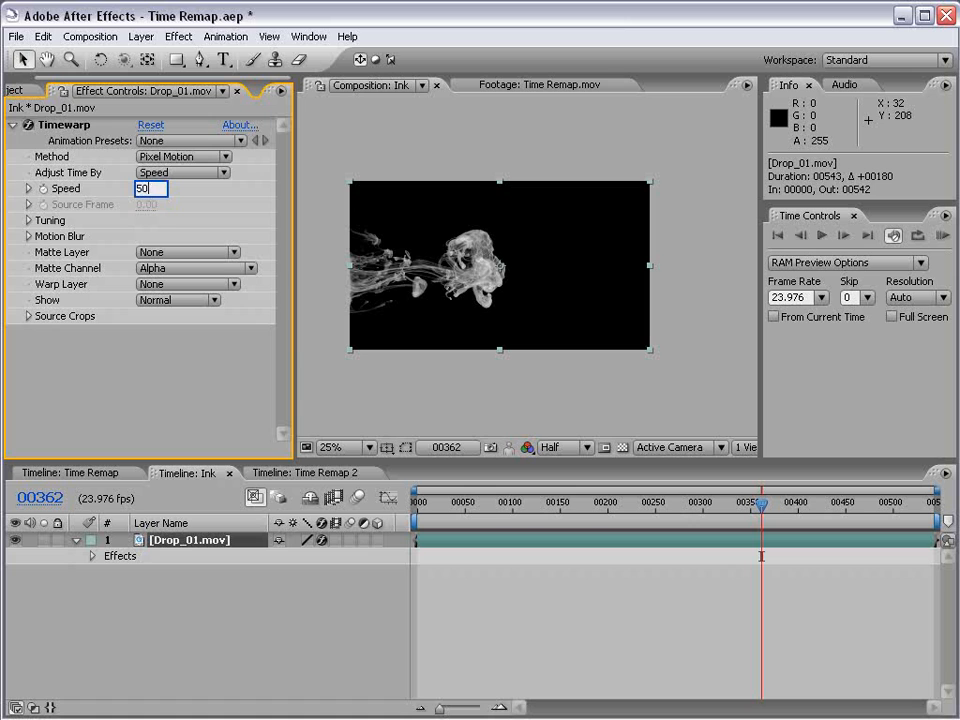
pyautogui.write('50')
pyautogui.press('Return')
pyautogui.moveTo(905, 503); pyautogui.dragTo(939, 505)
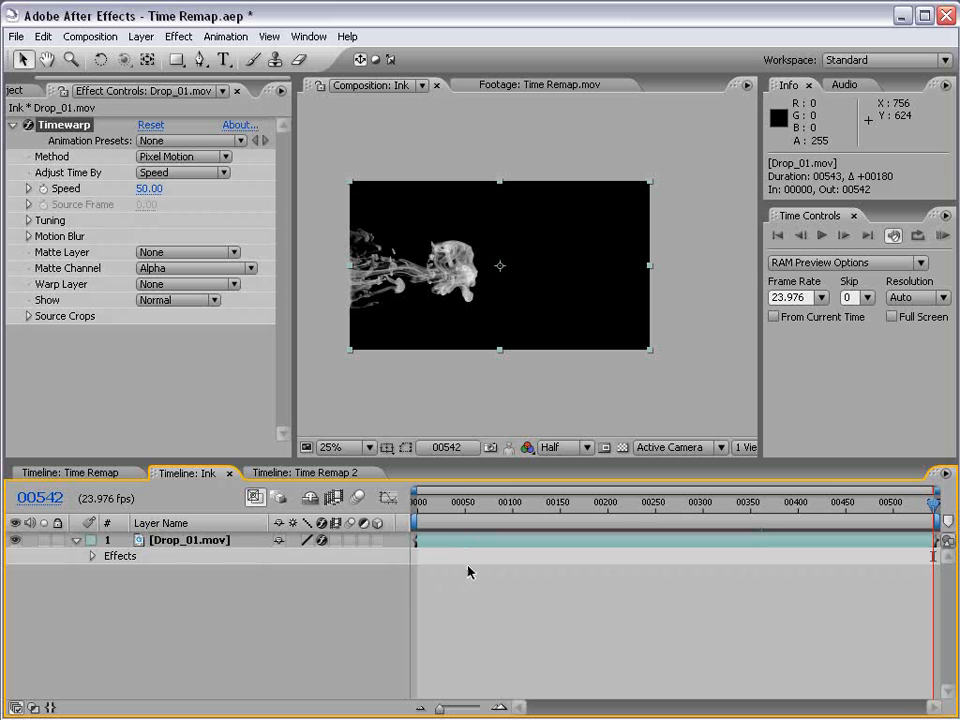
# Pre-compose the Drop_01.mov layer as Drop_01.mov Comp 1, leaving all attributes in Ink.
pyautogui.click(140, 37)
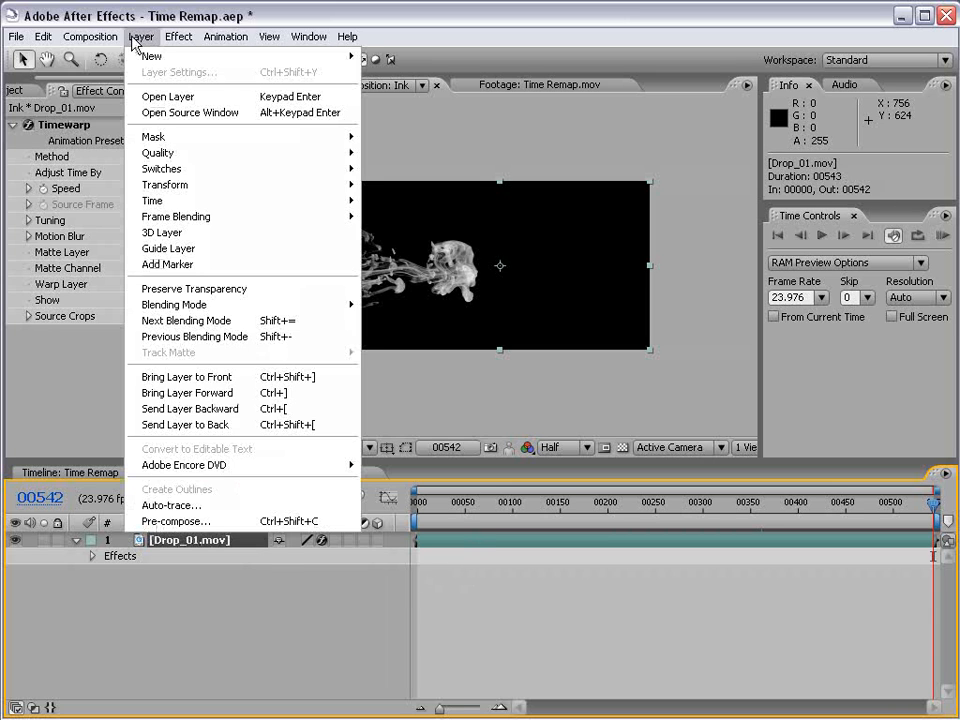
pyautogui.click(180, 521)
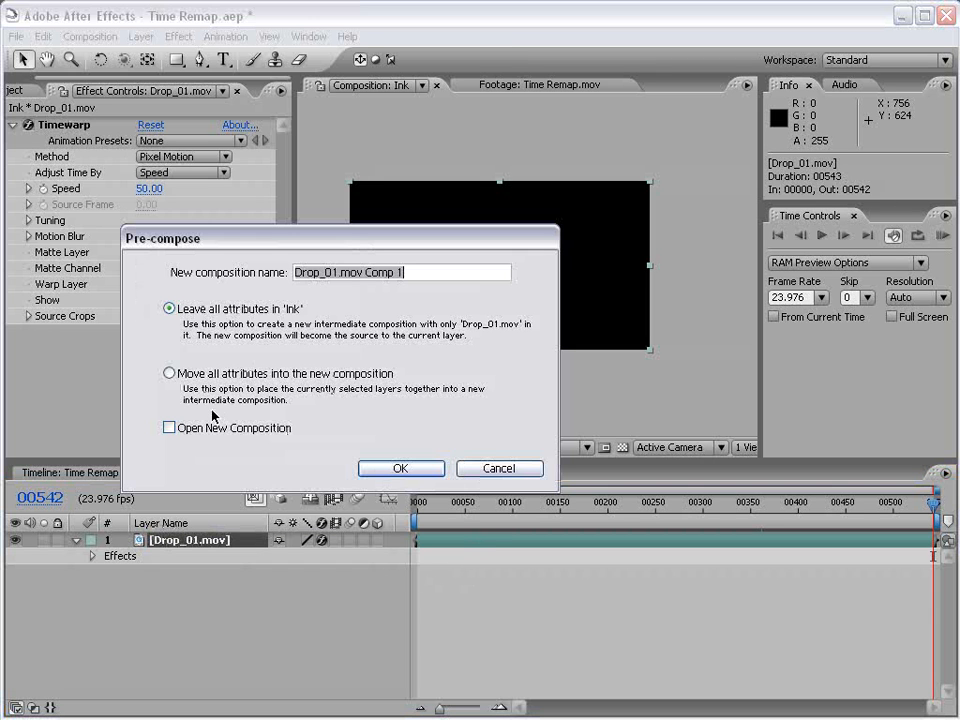
pyautogui.click(170, 310)
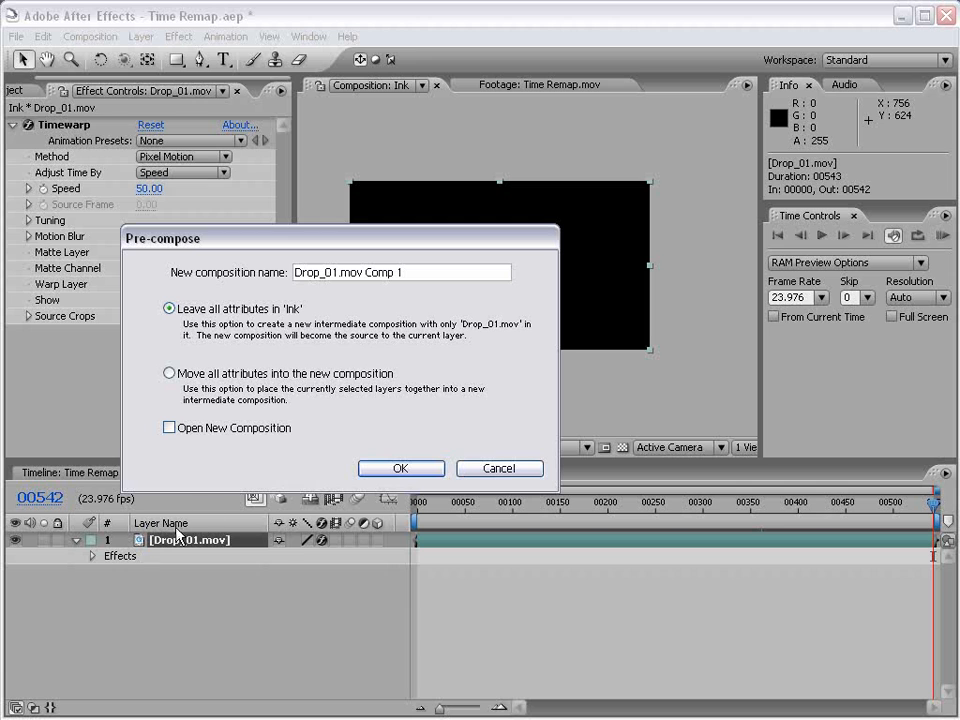
pyautogui.click(390, 470)
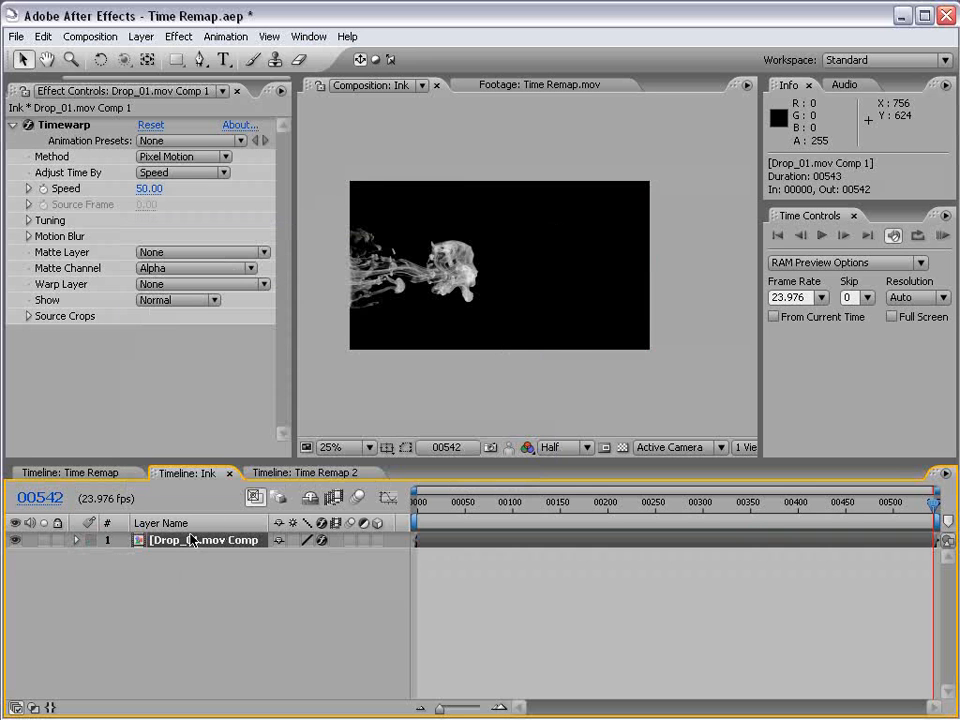
# Look inside the nested Drop_01.mov Comp 1, close it and return to the Ink composition.
pyautogui.doubleClick(445, 544)
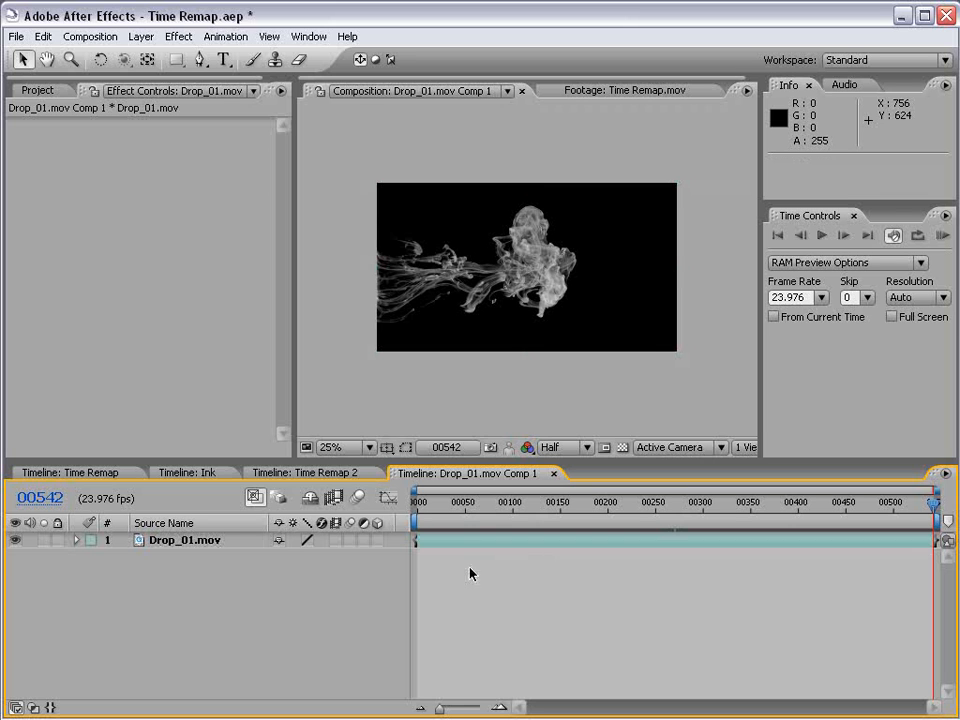
pyautogui.click(553, 473)
pyautogui.click(215, 474)
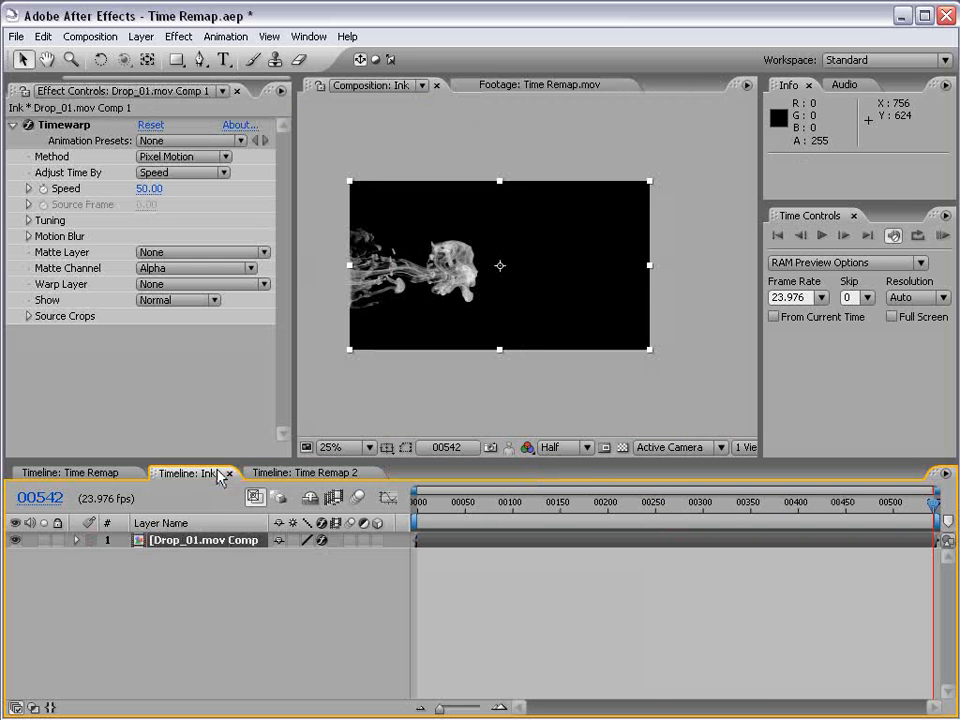
pyautogui.click(205, 541)
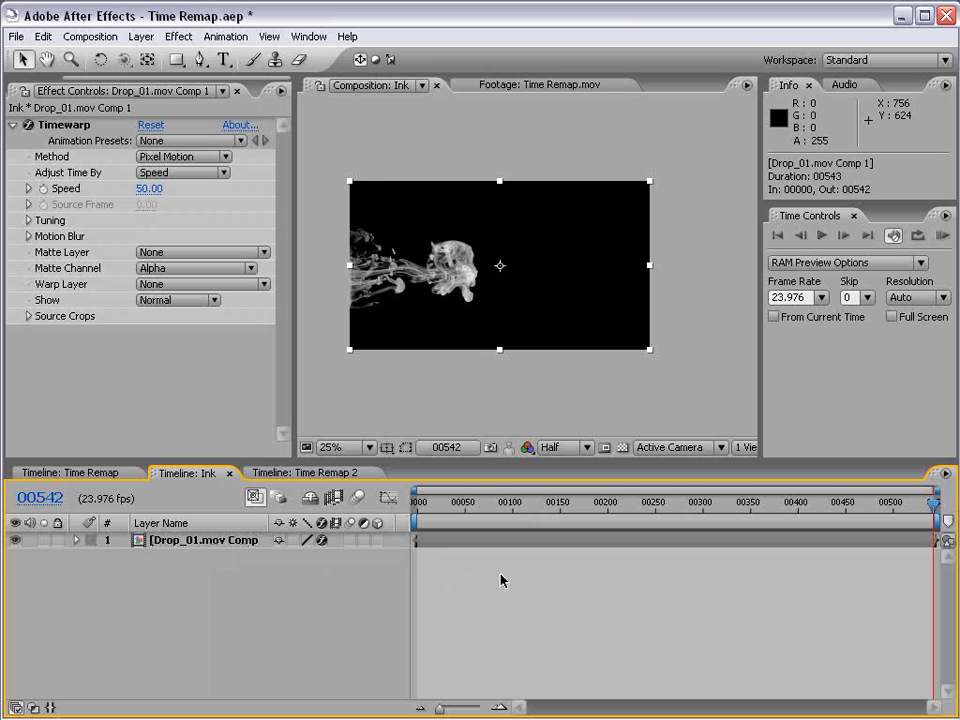
# Set the duration of the nested Drop_01.mov Comp 1 to 1200 frames and go to frame 873 in its full timeline.
pyautogui.doubleClick(452, 543)
pyautogui.click(463, 544)
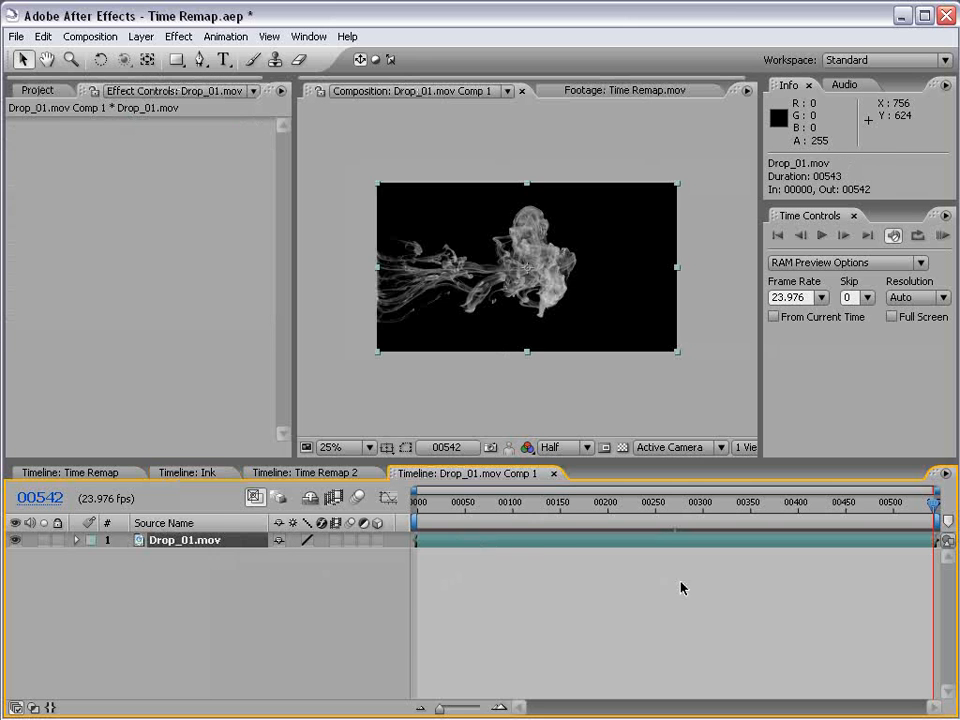
pyautogui.click(90, 36)
pyautogui.click(106, 82)
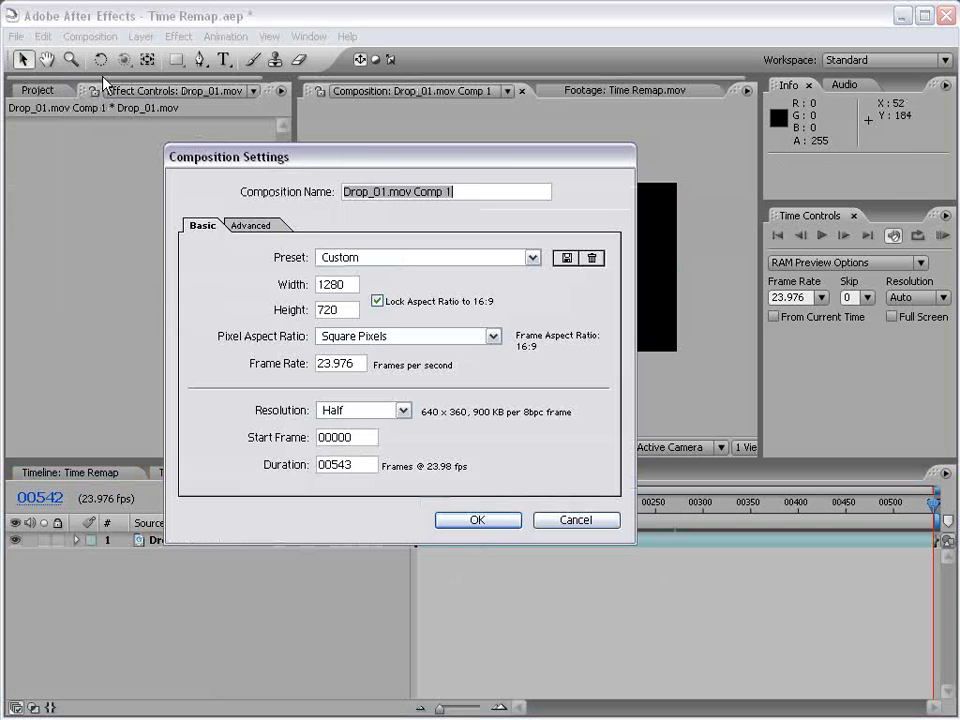
pyautogui.moveTo(354, 161); pyautogui.dragTo(323, 178)
pyautogui.click(336, 477)
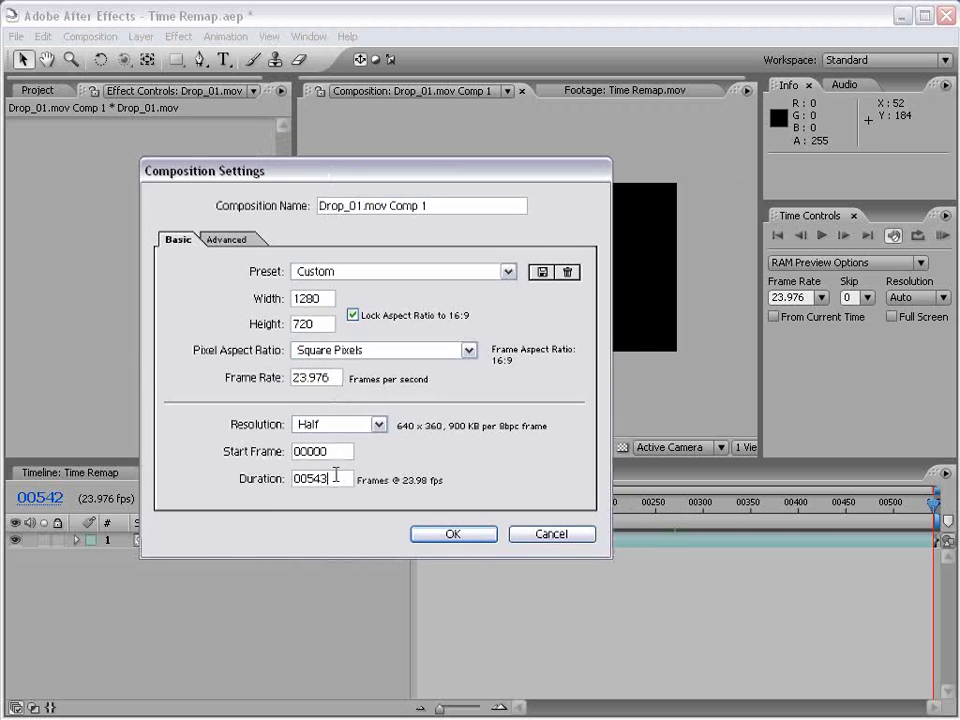
pyautogui.doubleClick(308, 478)
pyautogui.write('001200')
pyautogui.click(451, 538)
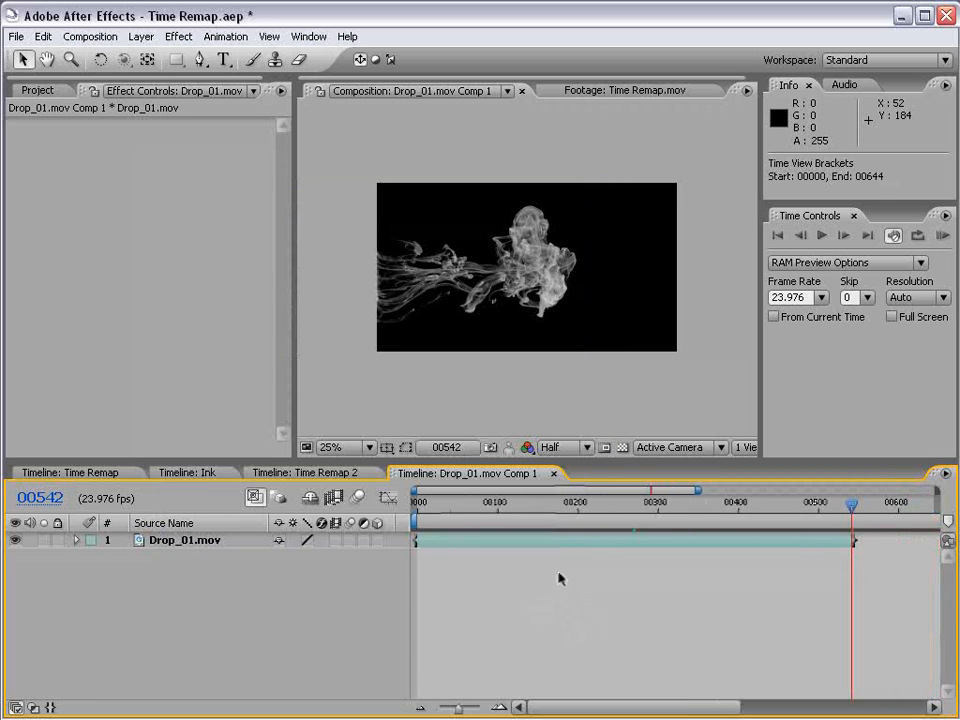
pyautogui.moveTo(651, 503); pyautogui.dragTo(795, 507)
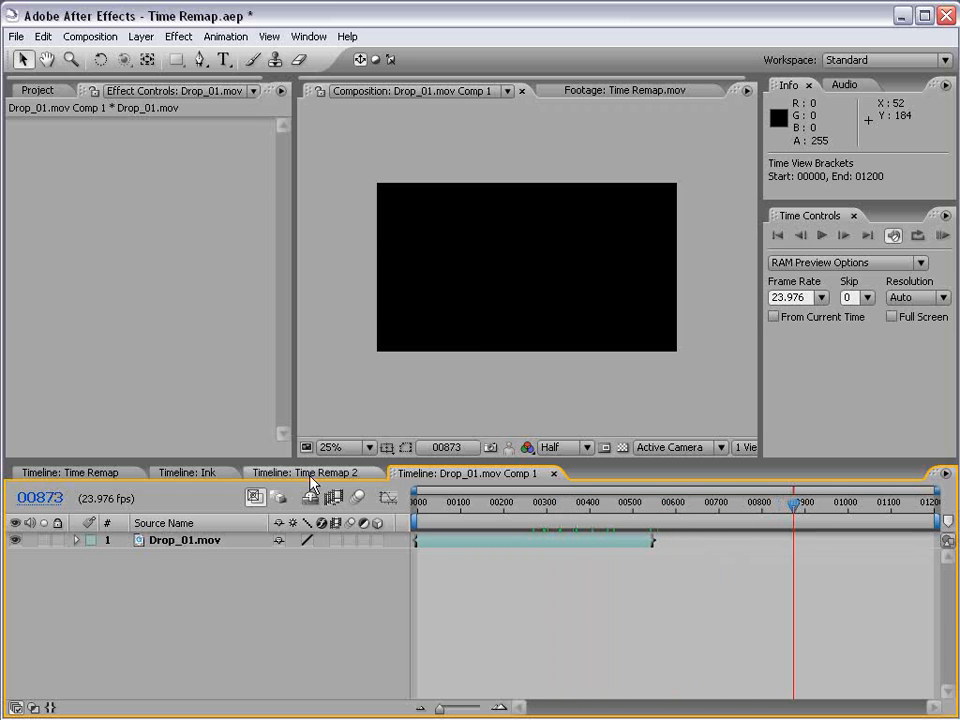
# Set the Ink composition's duration to 1200 frames and extend the nested Drop_01.mov Comp 1 layer to its end.
pyautogui.click(190, 472)
pyautogui.moveTo(522, 512); pyautogui.dragTo(729, 510)
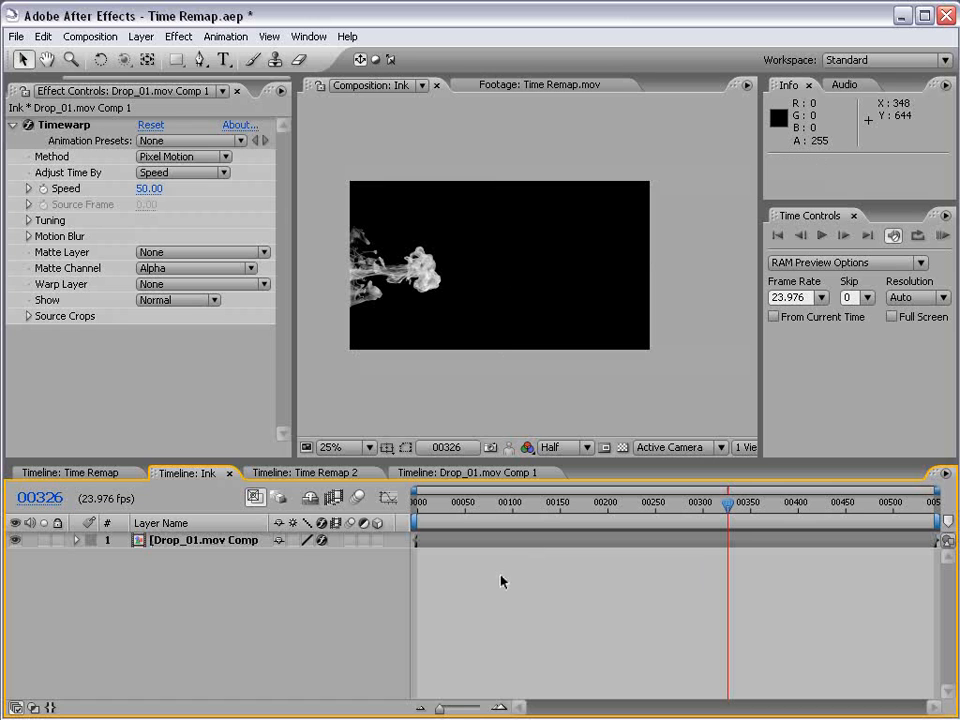
pyautogui.click(90, 36)
pyautogui.click(112, 80)
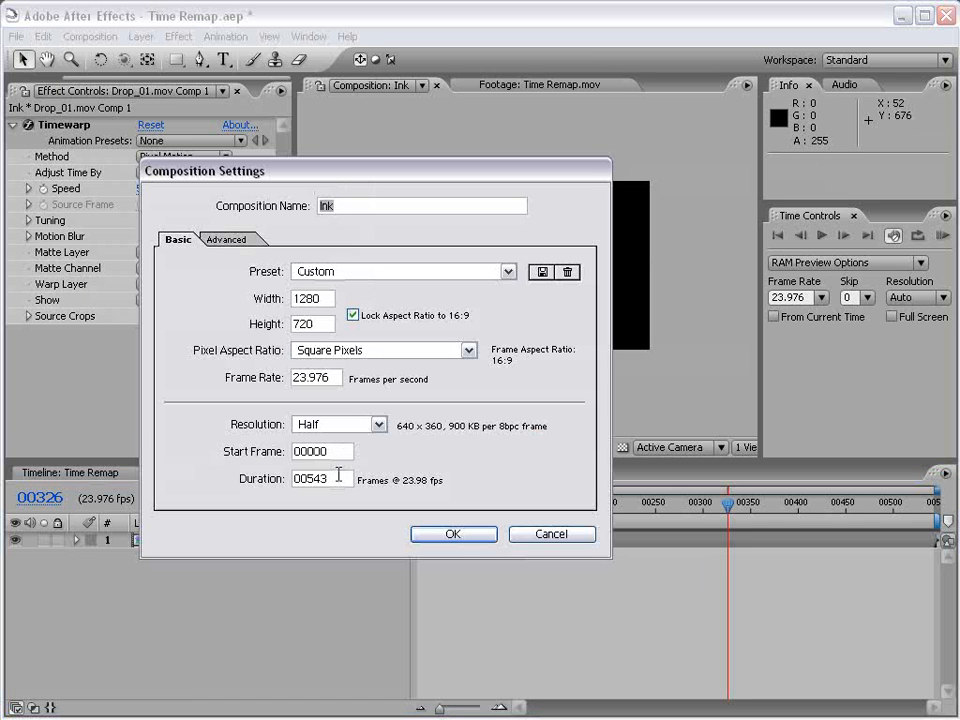
pyautogui.moveTo(338, 477); pyautogui.dragTo(310, 473)
pyautogui.write('120')
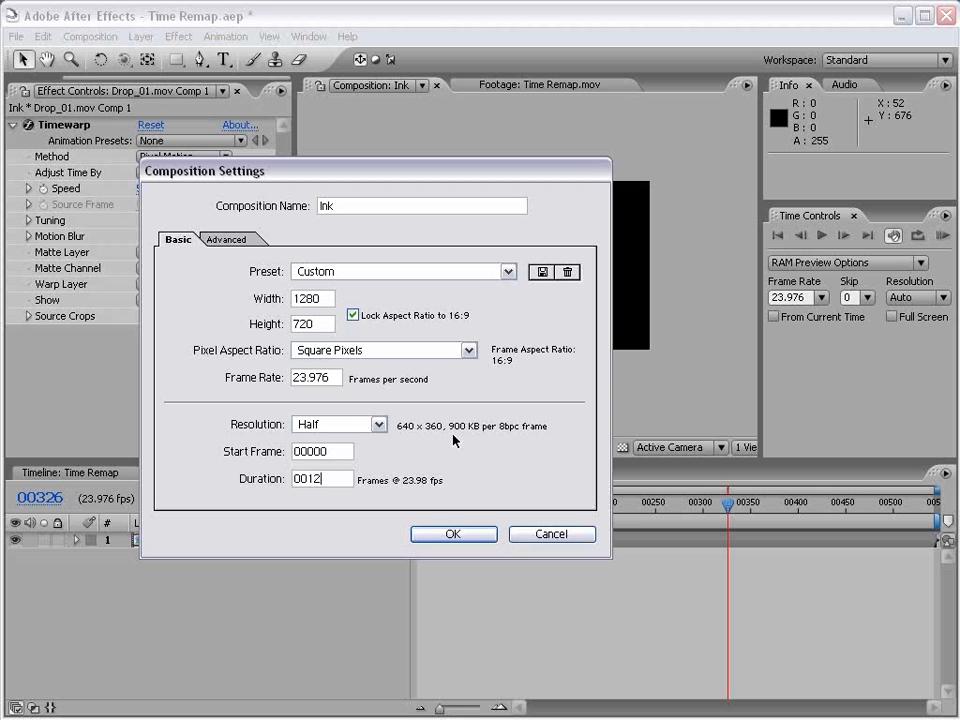
pyautogui.press('Return')
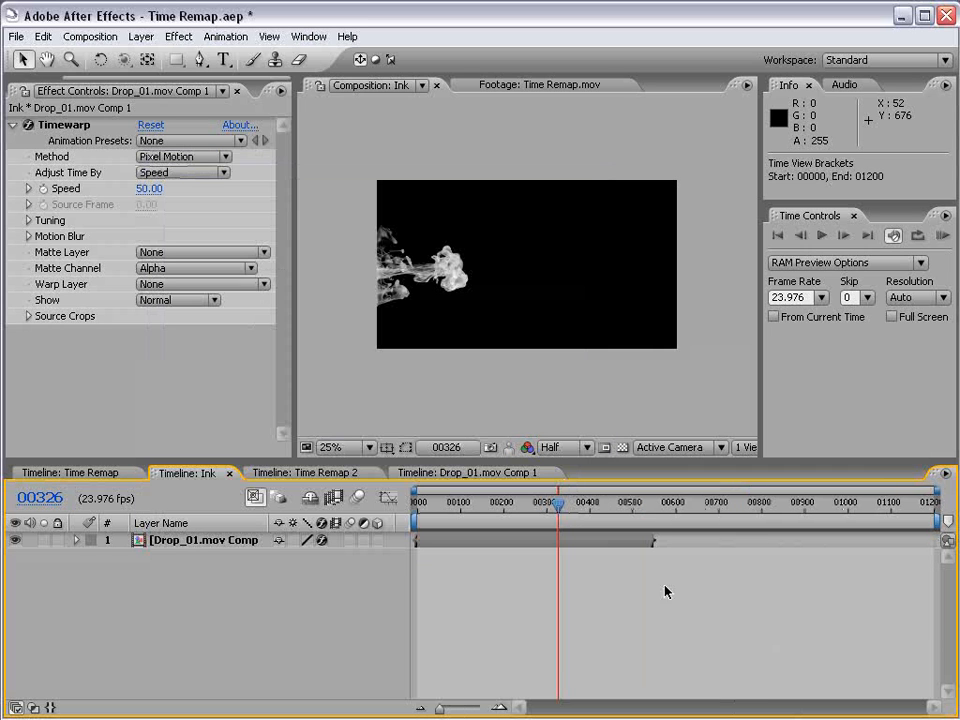
pyautogui.moveTo(560, 513)
pyautogui.mouseDown()
pyautogui.moveTo(620, 511)
pyautogui.moveTo(659, 542)
pyautogui.moveTo(938, 542)
pyautogui.mouseUp()
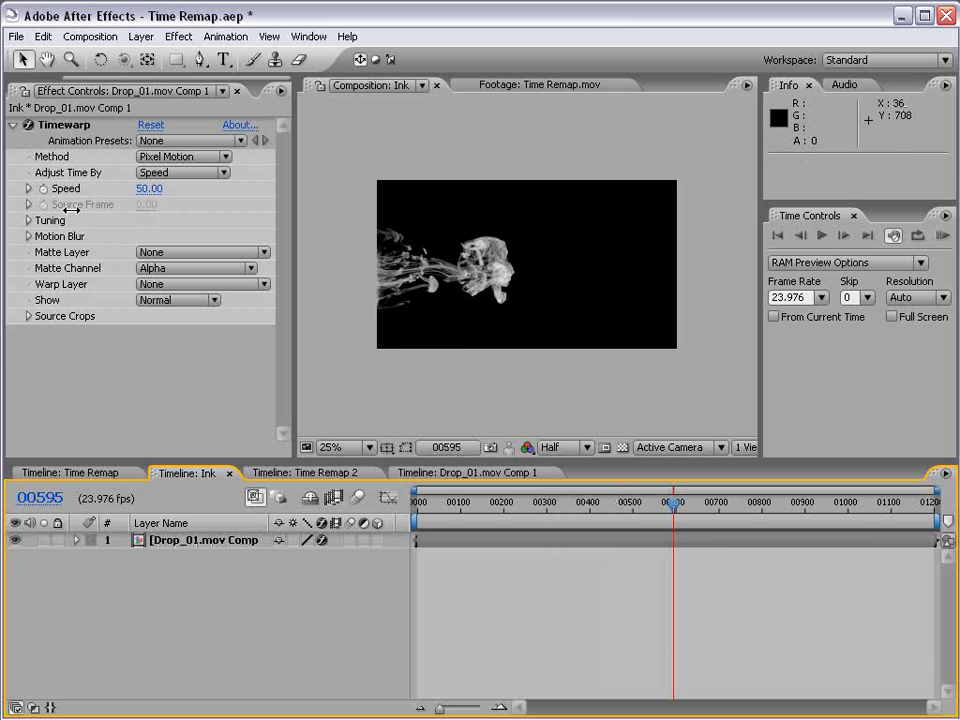
# Compare the ink drop with Timewarp disabled and re-enabled at frame 492, and scrub on to frame 1072.
pyautogui.click(30, 127)
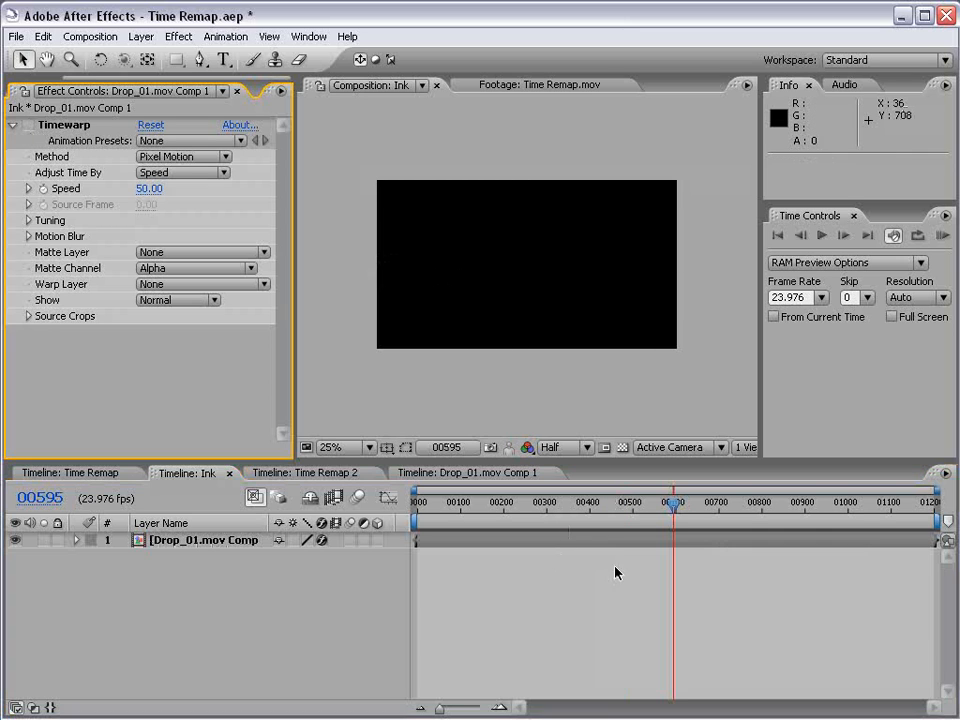
pyautogui.moveTo(673, 505); pyautogui.dragTo(808, 528)
pyautogui.moveTo(595, 522); pyautogui.dragTo(629, 520)
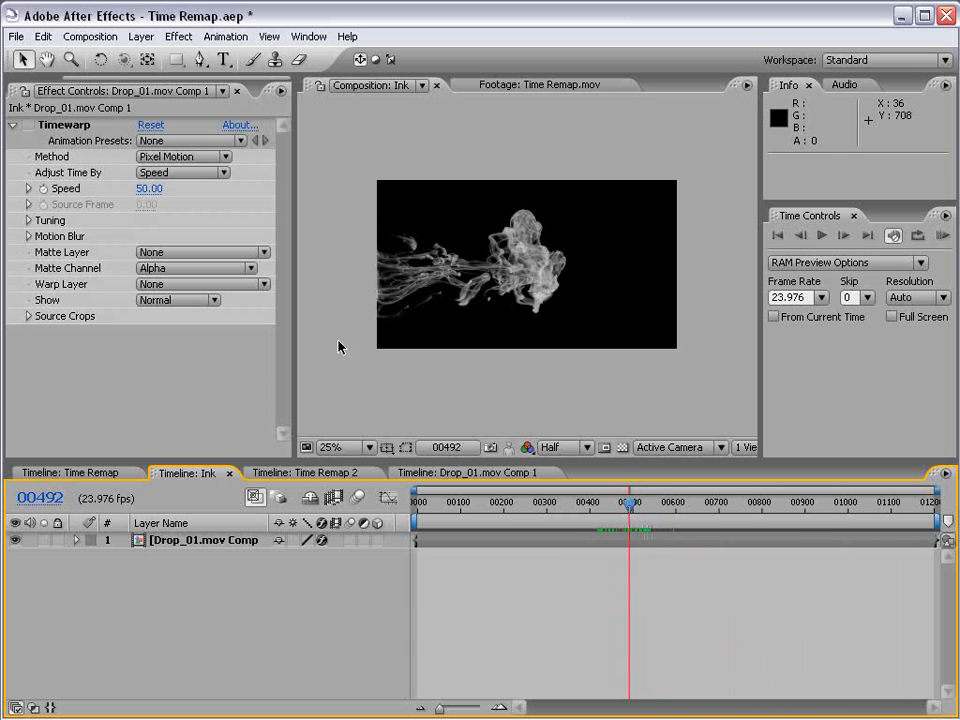
pyautogui.click(29, 126)
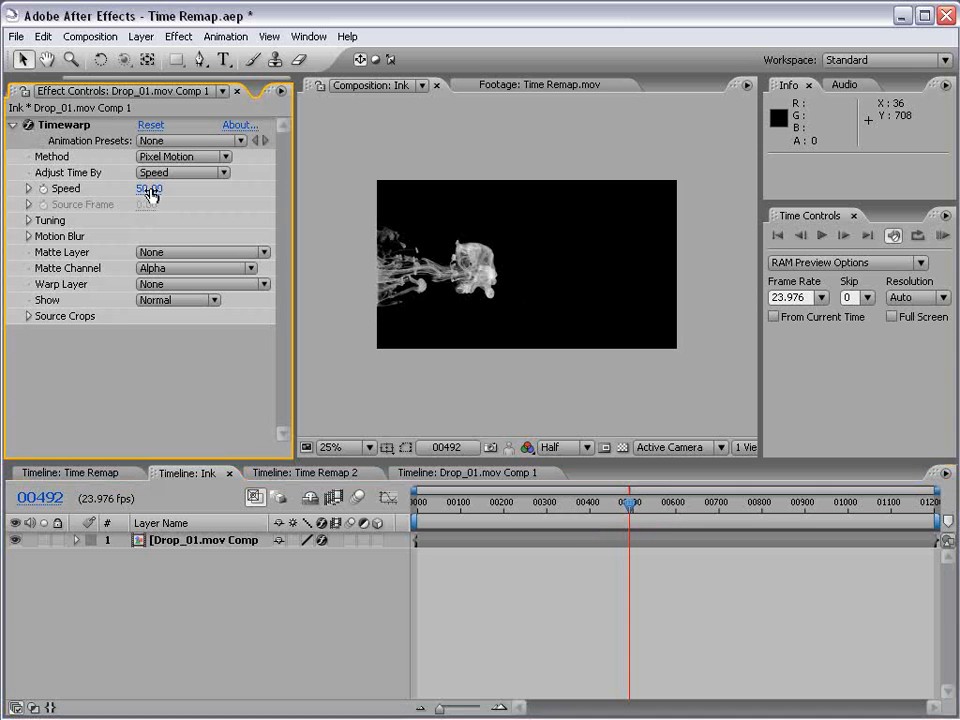
pyautogui.moveTo(631, 514)
pyautogui.mouseDown()
pyautogui.moveTo(916, 512)
pyautogui.moveTo(881, 513)
pyautogui.mouseUp()
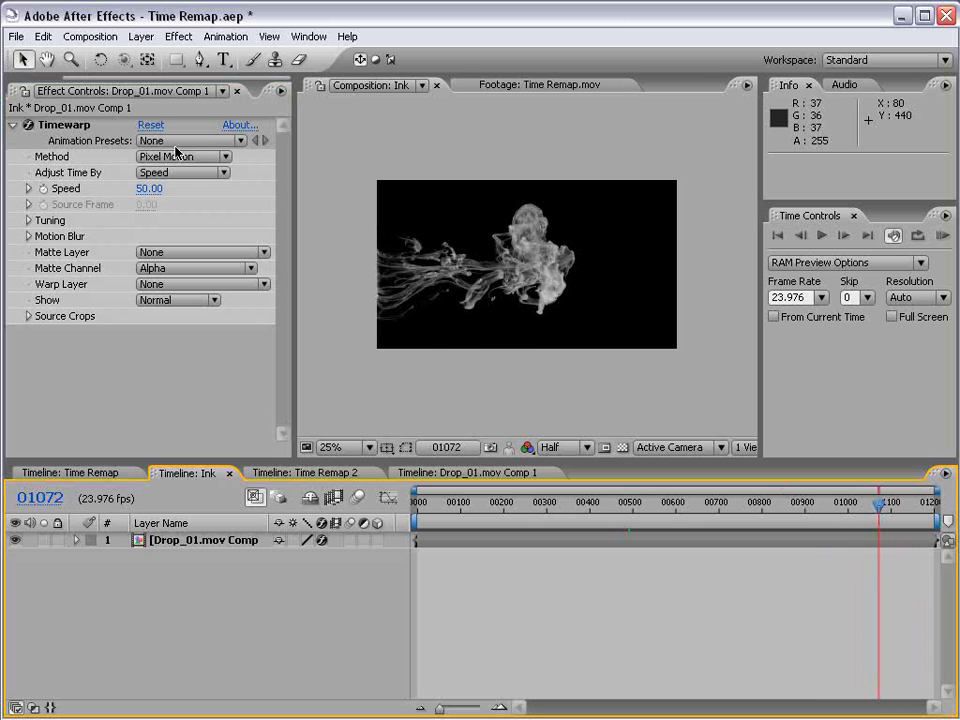
# Set the Timewarp Speed to 25 and bring up the timeline of the nested Drop_01.mov Comp 1.
pyautogui.click(150, 189)
pyautogui.write('25')
pyautogui.press('Return')
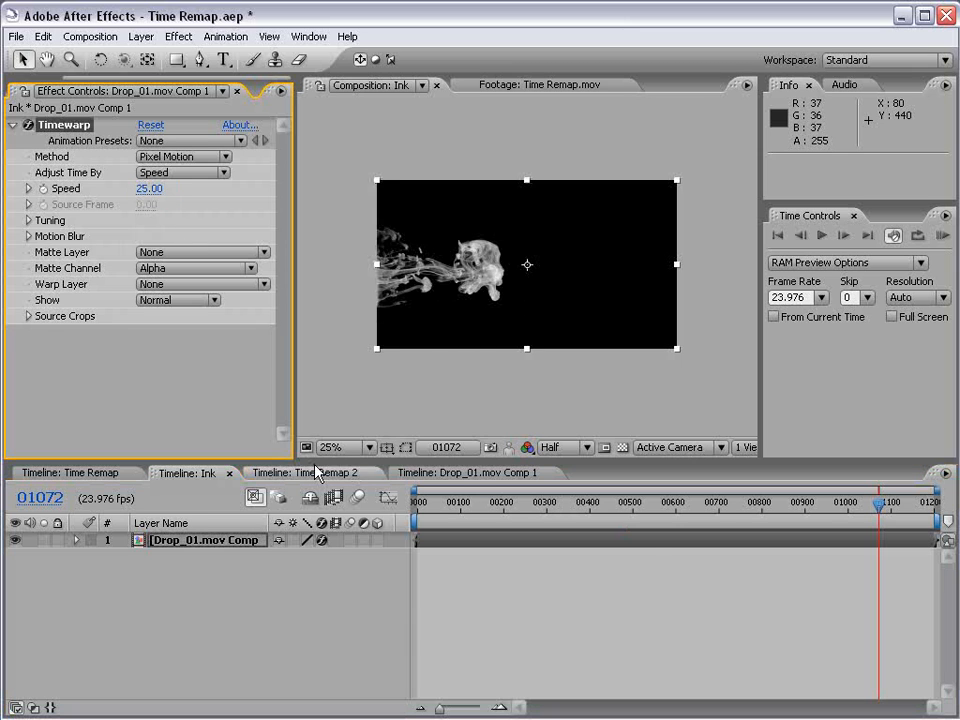
pyautogui.click(467, 473)
pyautogui.click(495, 545)
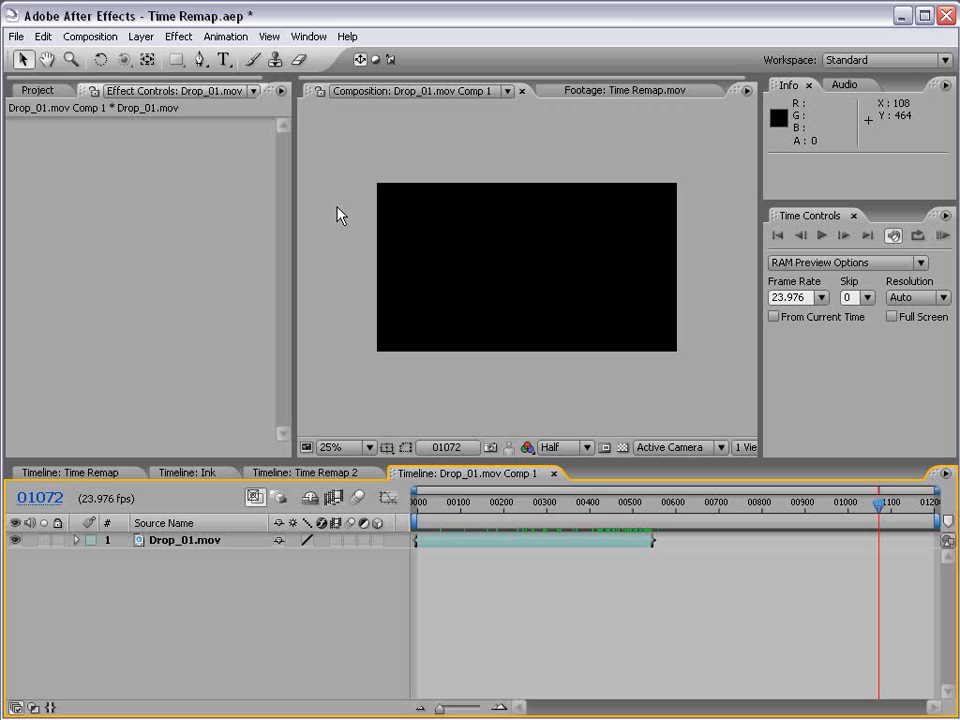
pyautogui.click(90, 36)
pyautogui.click(99, 79)
pyautogui.click(340, 476)
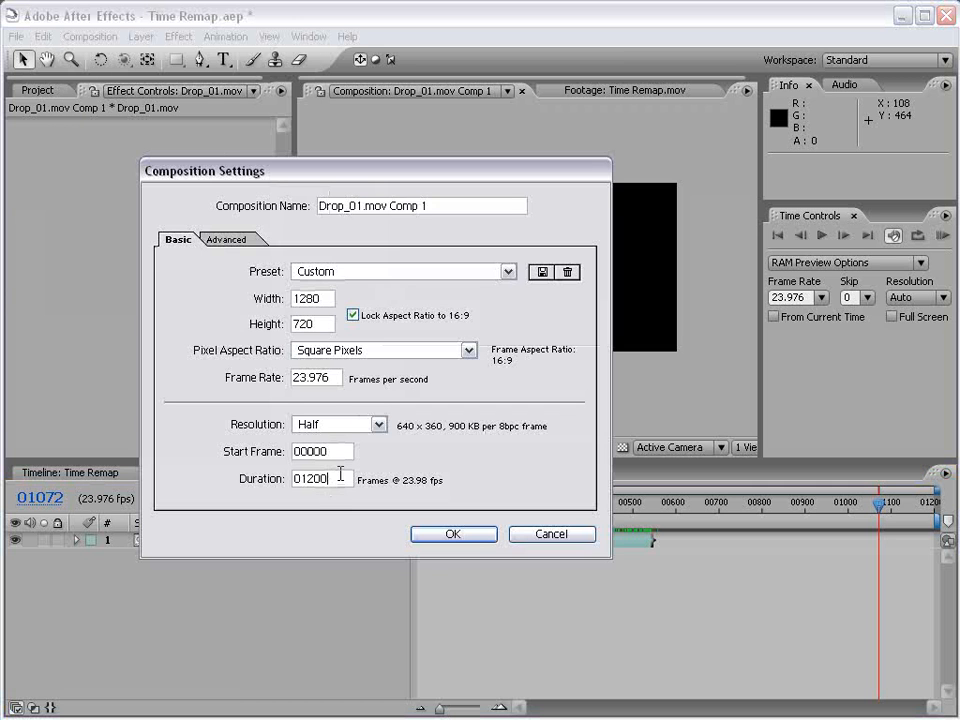
pyautogui.press('Return')
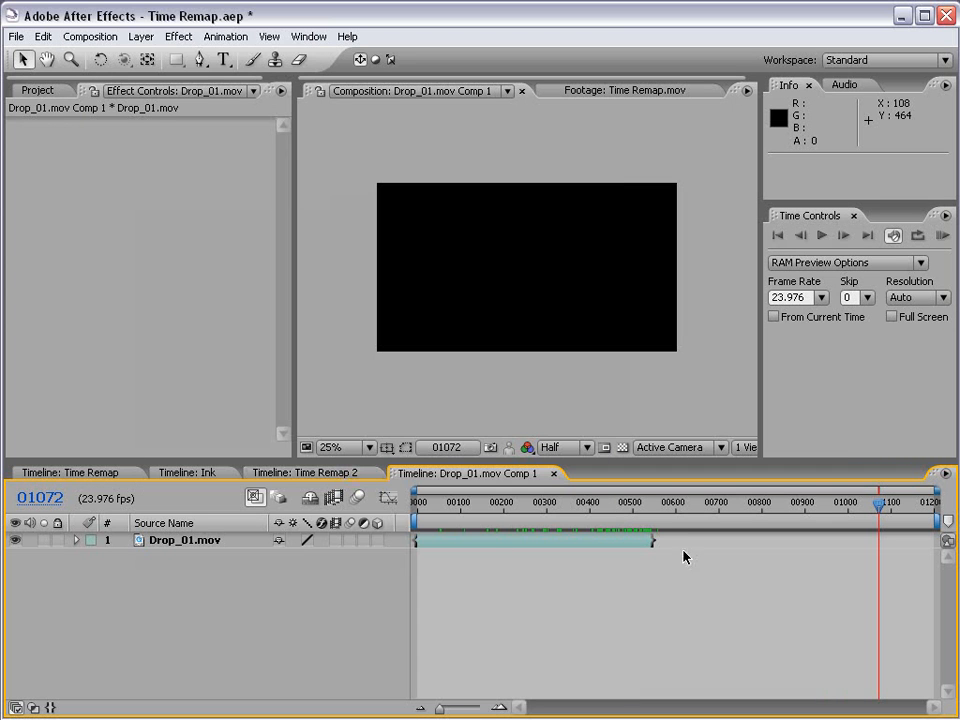
# Set the duration of Drop_01.mov Comp 1 to 2400 frames and show its entire timeline.
pyautogui.click(90, 36)
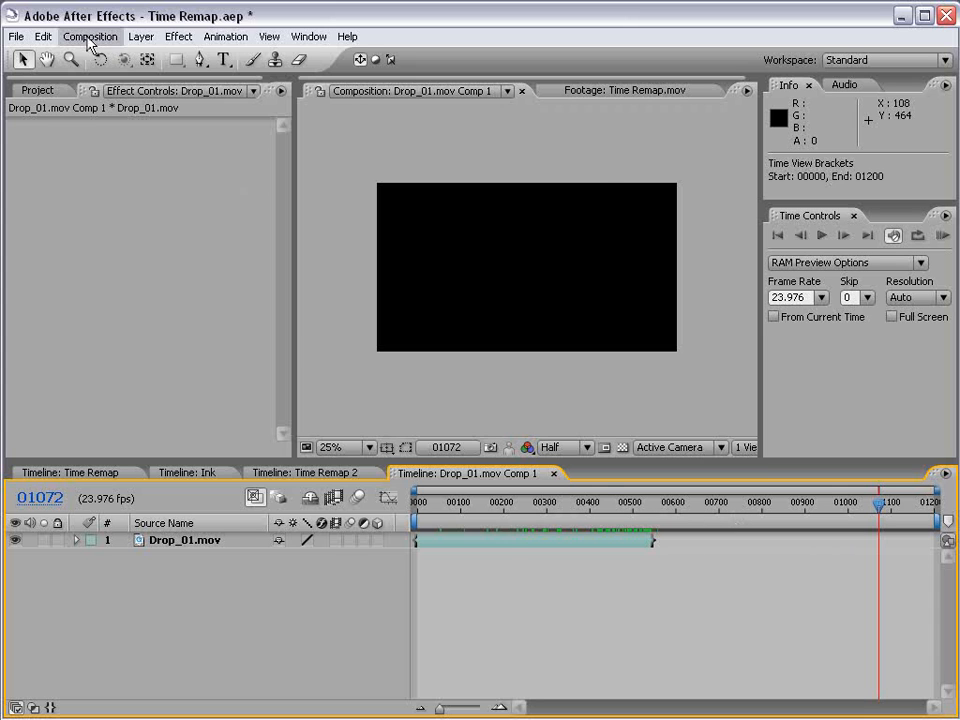
pyautogui.click(115, 68)
pyautogui.doubleClick(345, 479)
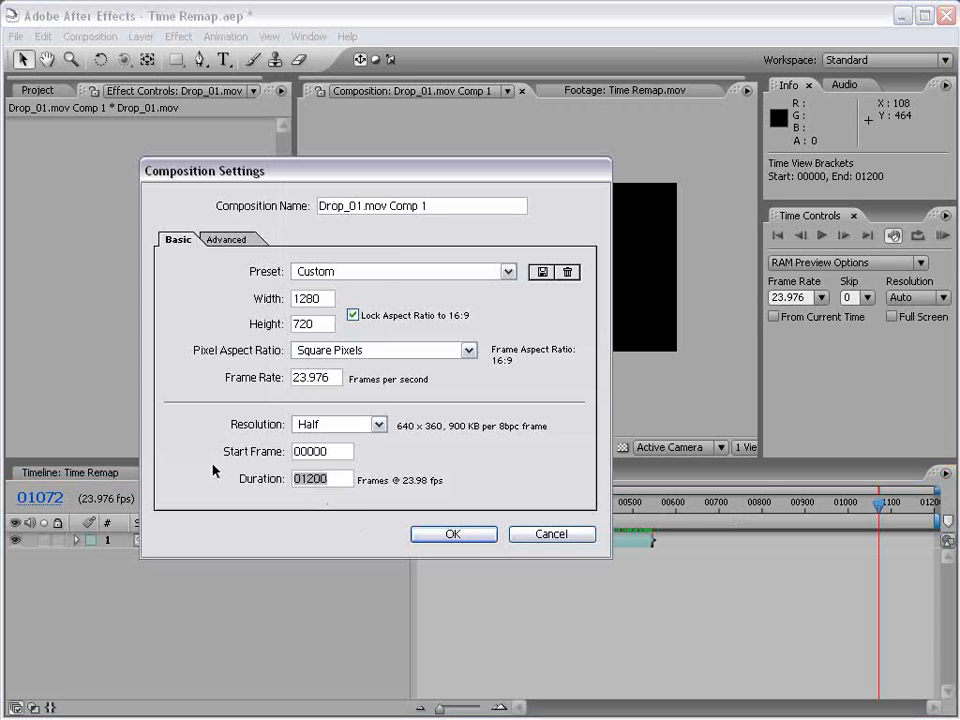
pyautogui.write('2400')
pyautogui.press('Return')
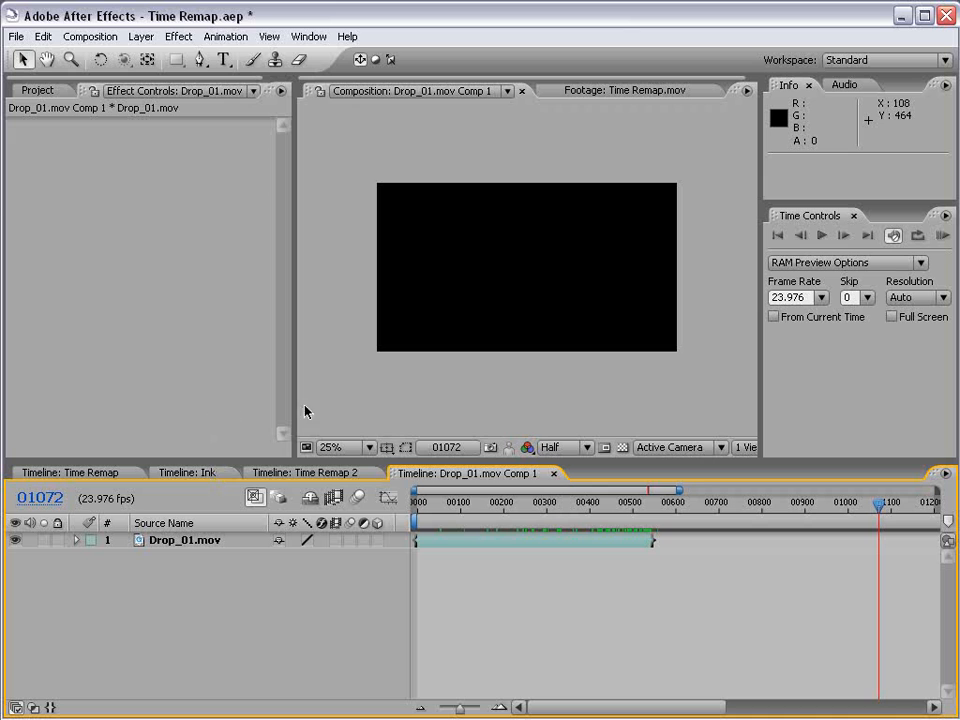
pyautogui.scroll(-8, 608, 592)
# Set the Ink composition's duration to 2400 frames, extend its nested layer to about frame 2384 and go to frame 2038.
pyautogui.click(182, 476)
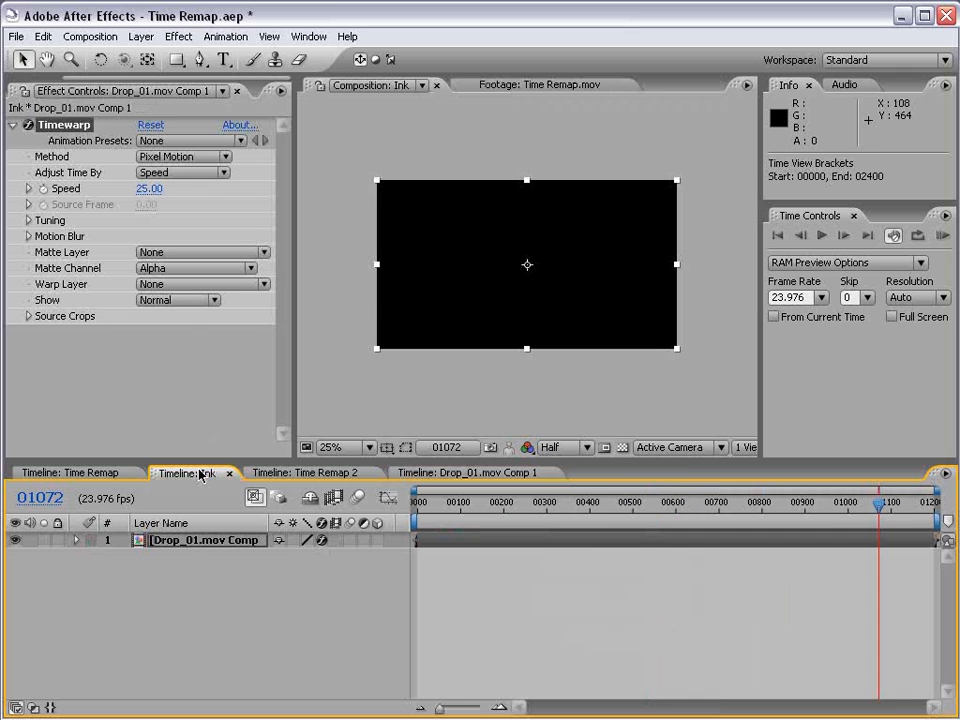
pyautogui.click(88, 36)
pyautogui.click(102, 79)
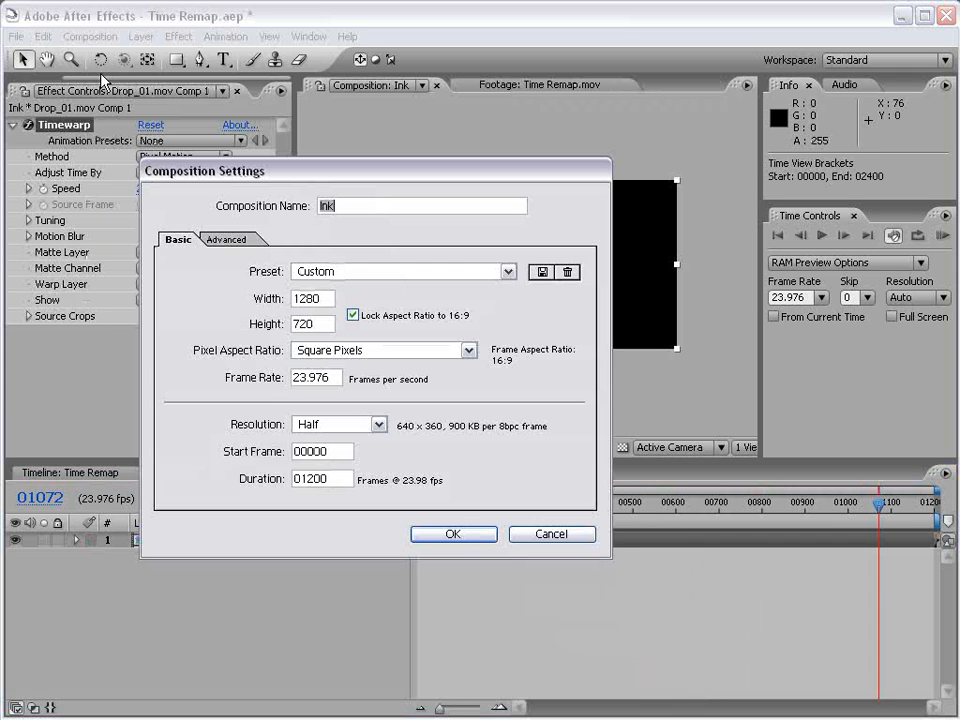
pyautogui.doubleClick(321, 478)
pyautogui.write('240')
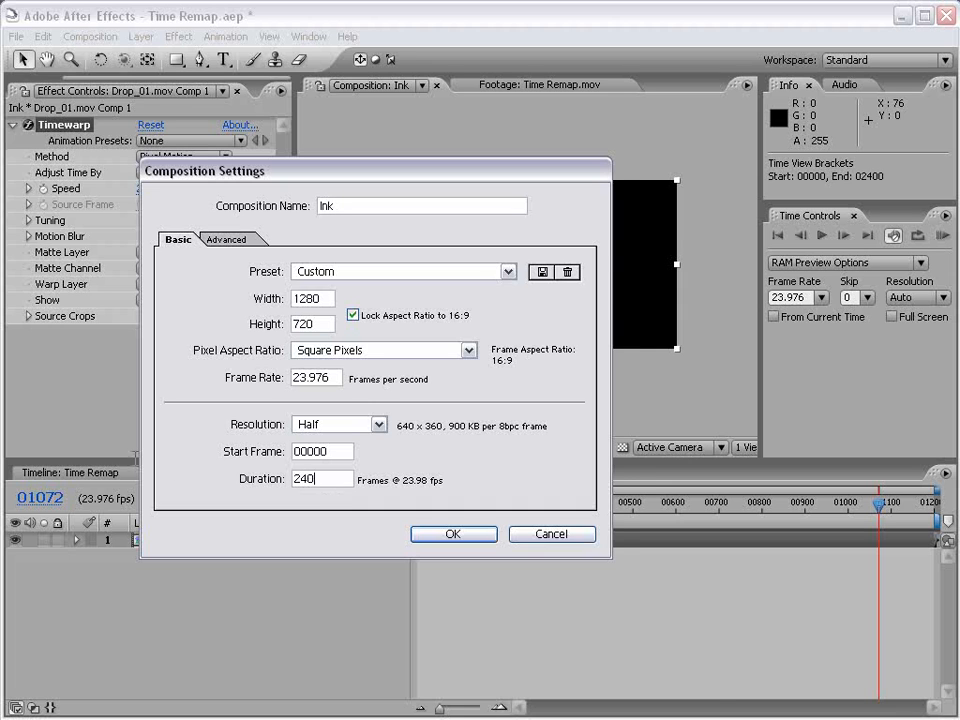
pyautogui.press('Return')
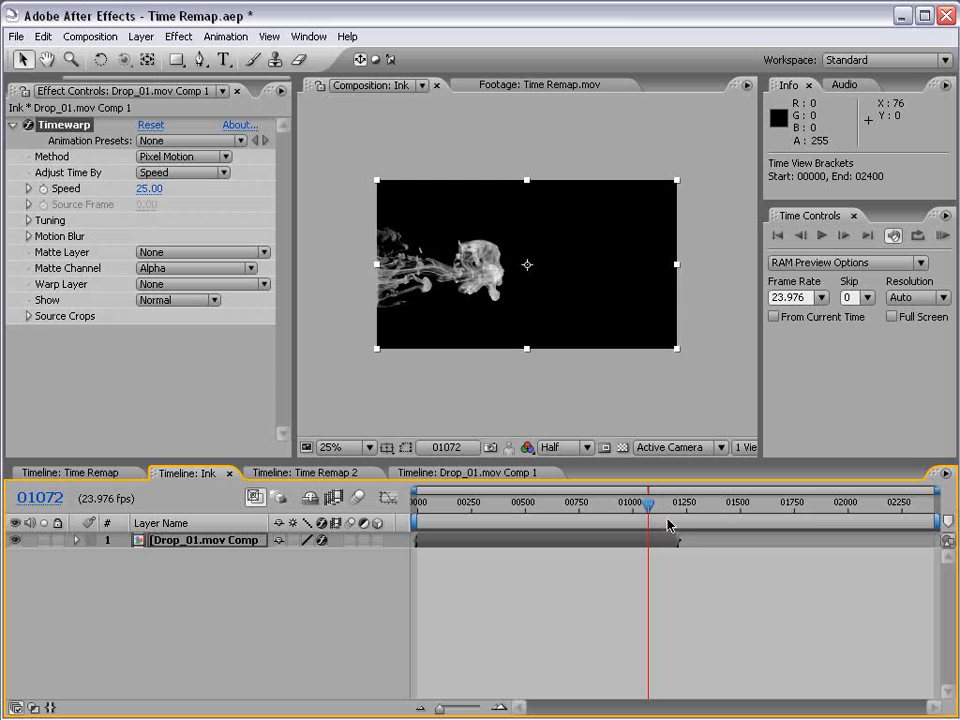
pyautogui.moveTo(657, 506); pyautogui.dragTo(857, 509)
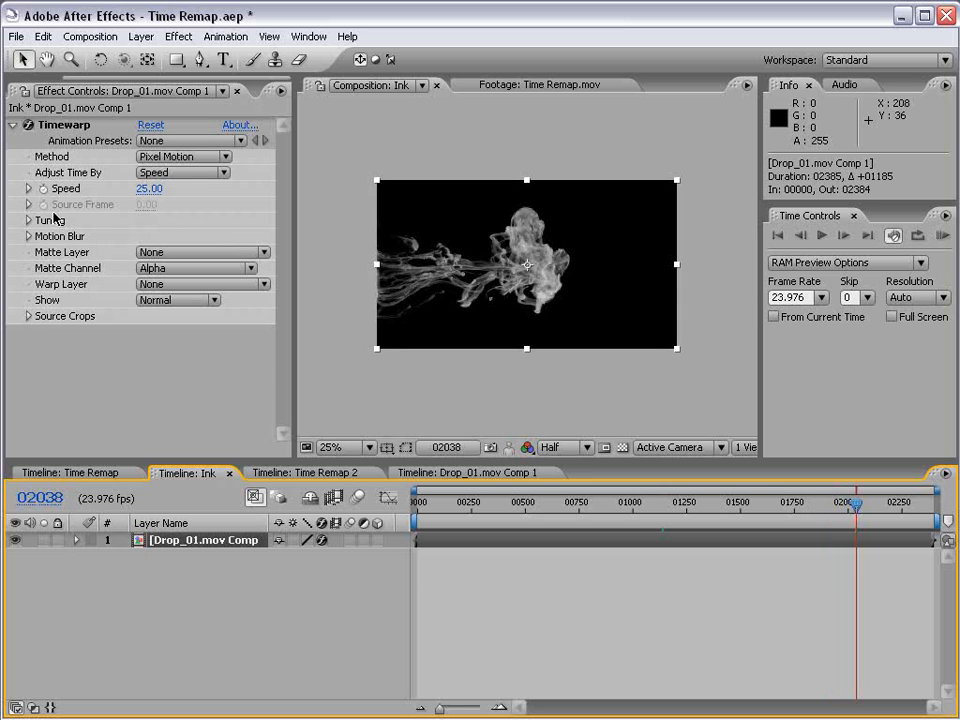
# Compare the Timewarp methods Frame Mix and Pixel Motion on the ink drop at frame 950, ending on Pixel Motion.
pyautogui.click(166, 158)
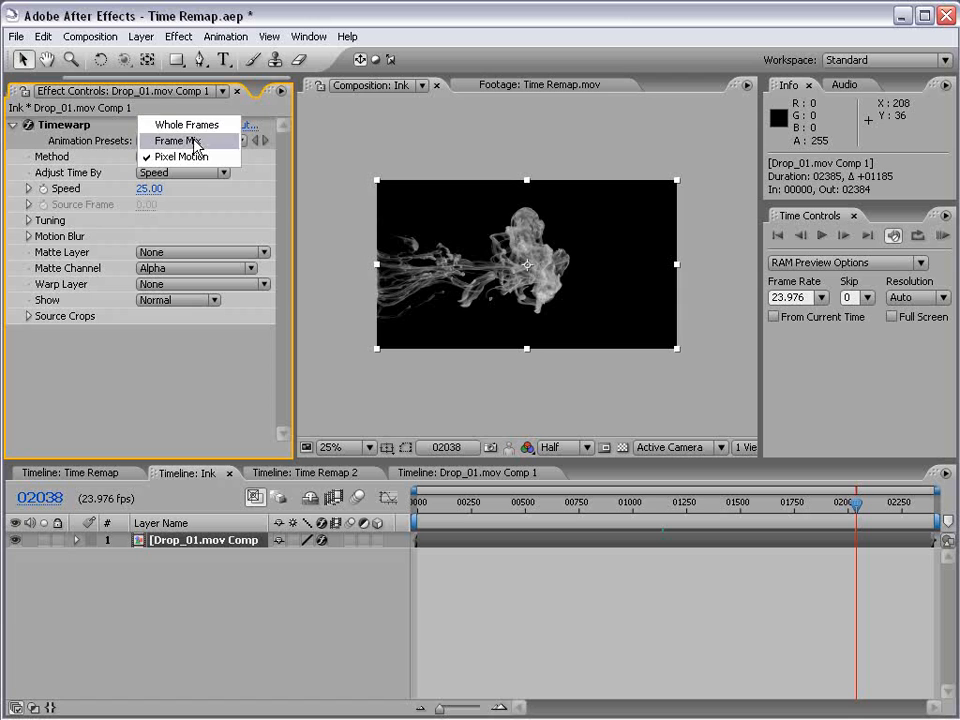
pyautogui.click(179, 142)
pyautogui.moveTo(737, 509); pyautogui.dragTo(615, 502)
pyautogui.press('.')
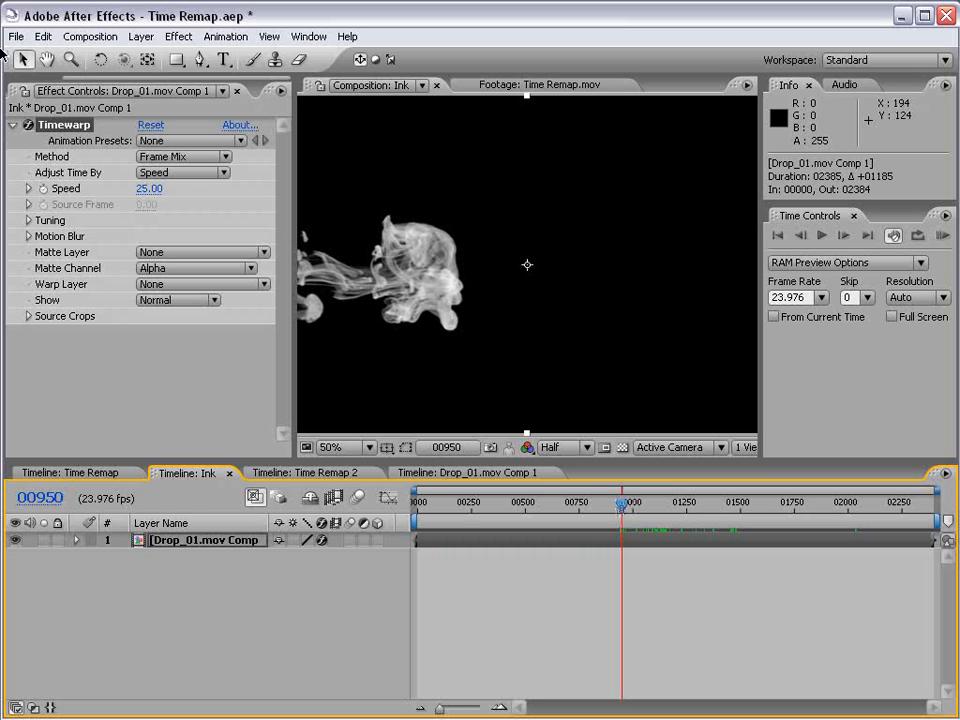
pyautogui.click(160, 157)
pyautogui.click(175, 178)
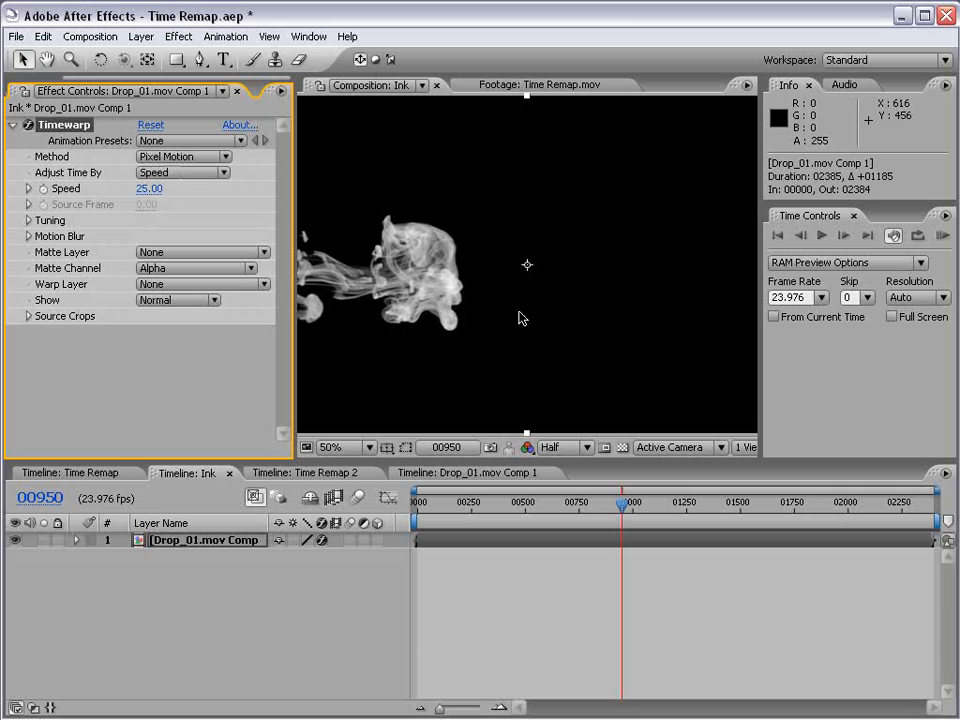
# Set the Timewarp Speed to 100 and start keyframing it at frame 331.
pyautogui.click(150, 188)
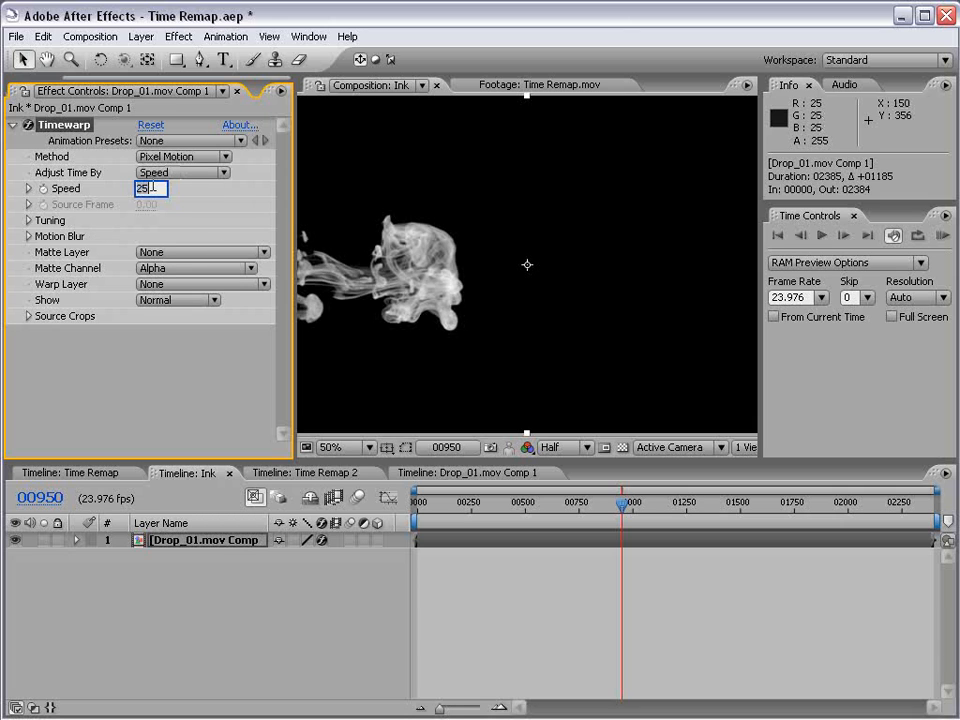
pyautogui.write('100')
pyautogui.press('Return')
pyautogui.moveTo(467, 506); pyautogui.dragTo(488, 510)
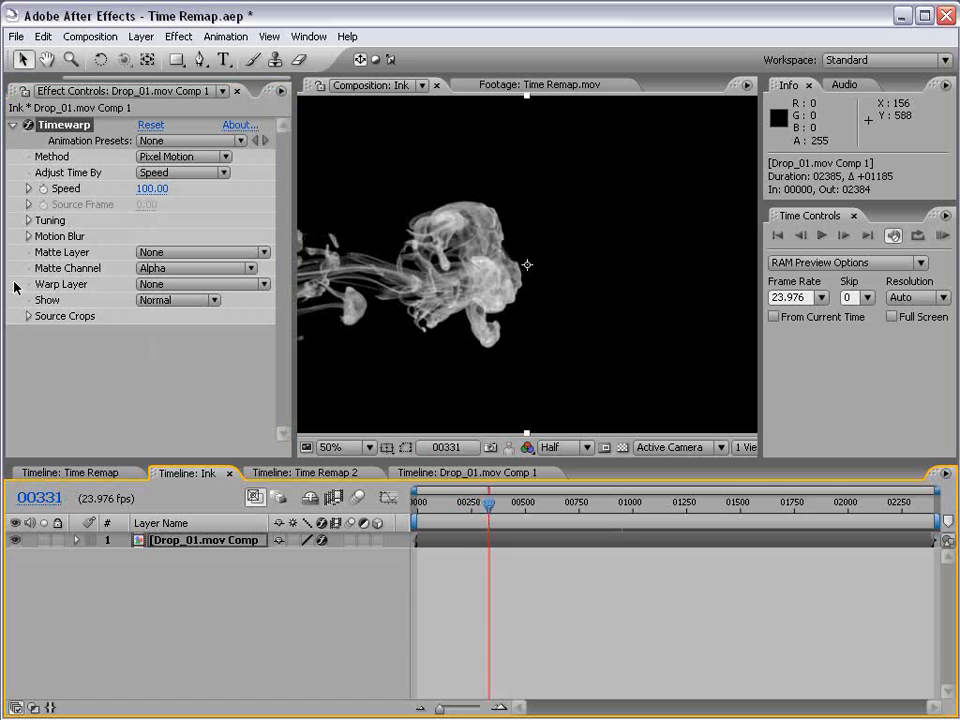
pyautogui.click(43, 189)
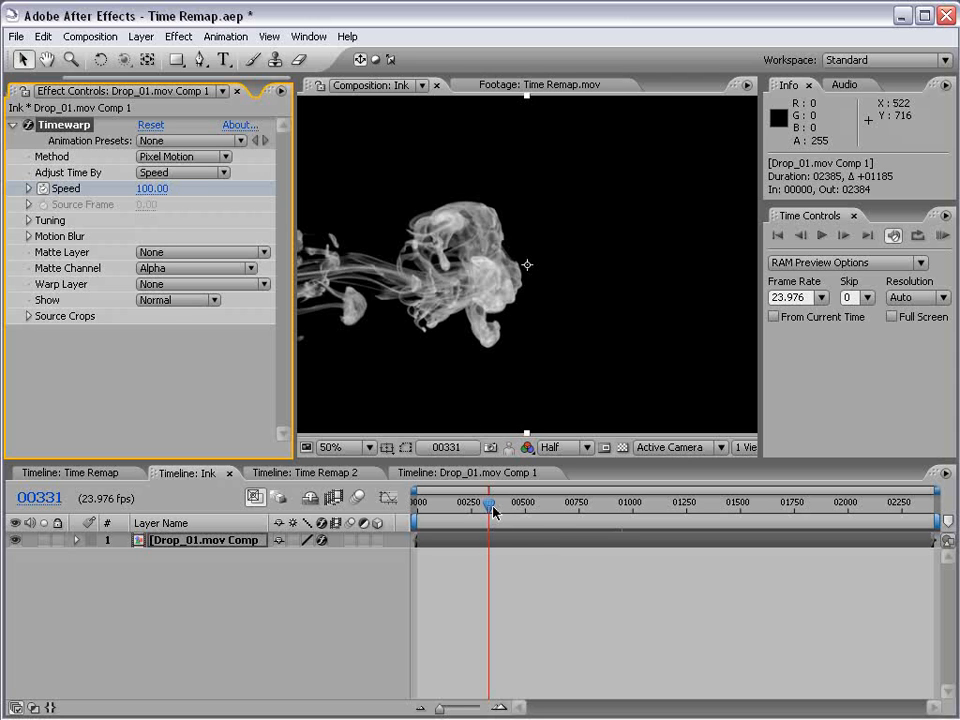
# Keyframe the Timewarp Speed to 0 at frame 396 and reveal the layer's keyframes.
pyautogui.moveTo(493, 511)
pyautogui.mouseDown()
pyautogui.moveTo(537, 511)
pyautogui.moveTo(494, 513)
pyautogui.moveTo(505, 514)
pyautogui.mouseUp()
pyautogui.hotkey('ctrl', 'z')
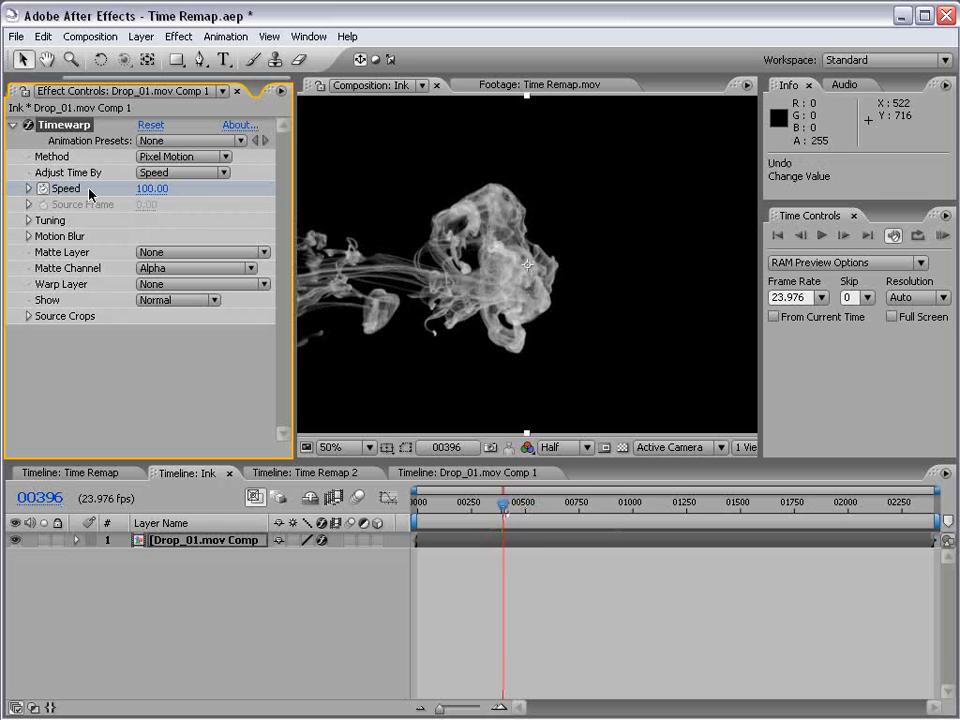
pyautogui.click(150, 188)
pyautogui.write('0')
pyautogui.press('Return')
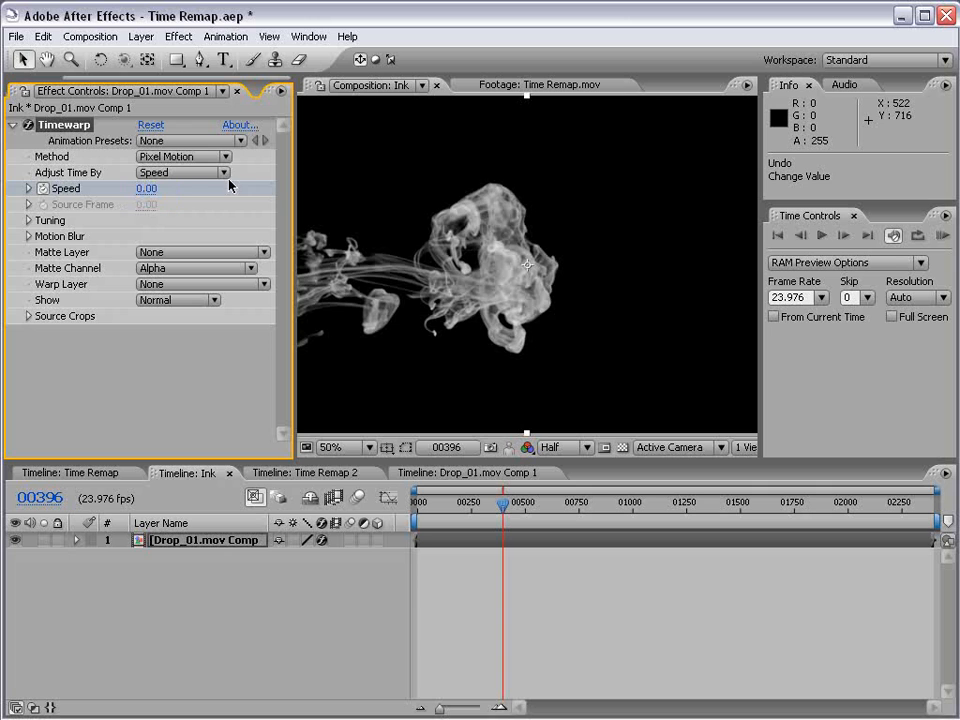
pyautogui.press('u')
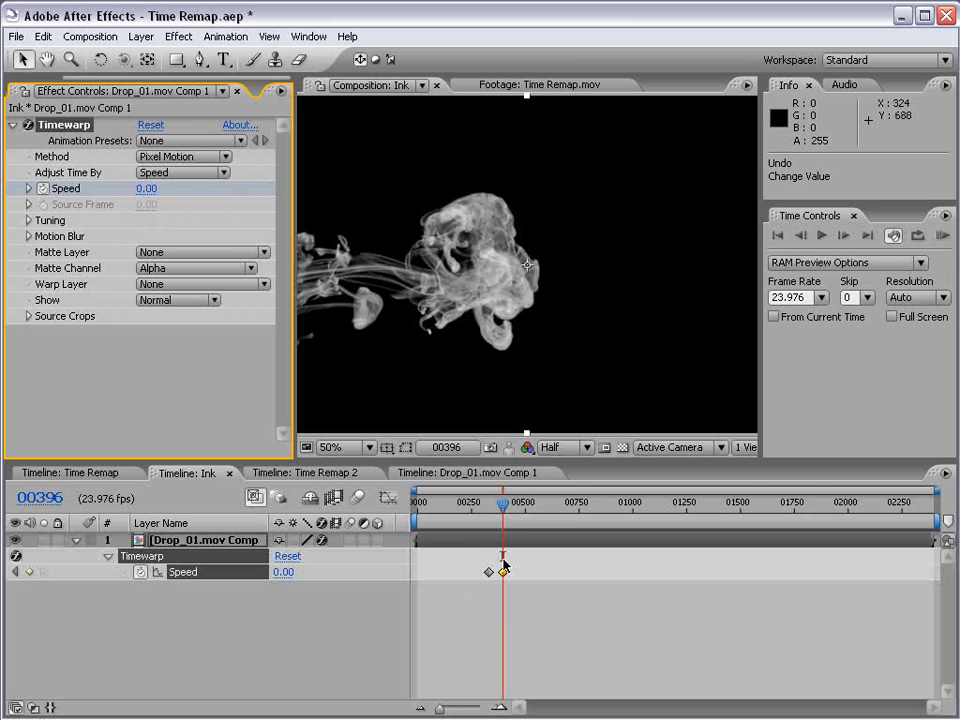
# Preview the ink drop slowing to a freeze around the two Speed keyframes and return to frame 396.
pyautogui.click(486, 506)
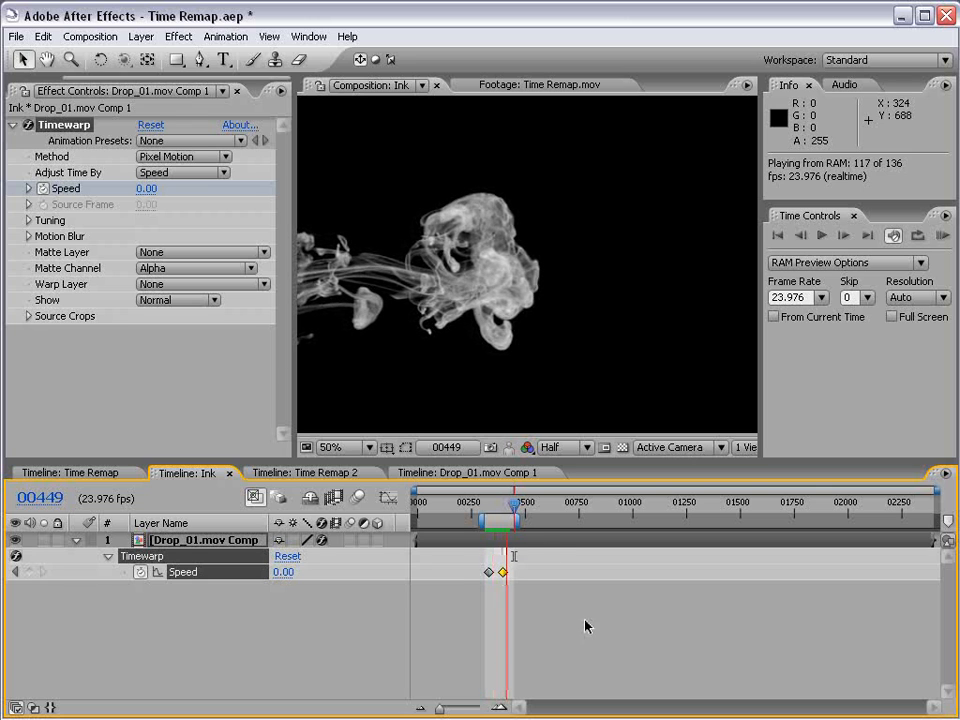
pyautogui.press('space')
pyautogui.moveTo(500, 505); pyautogui.dragTo(497, 500)
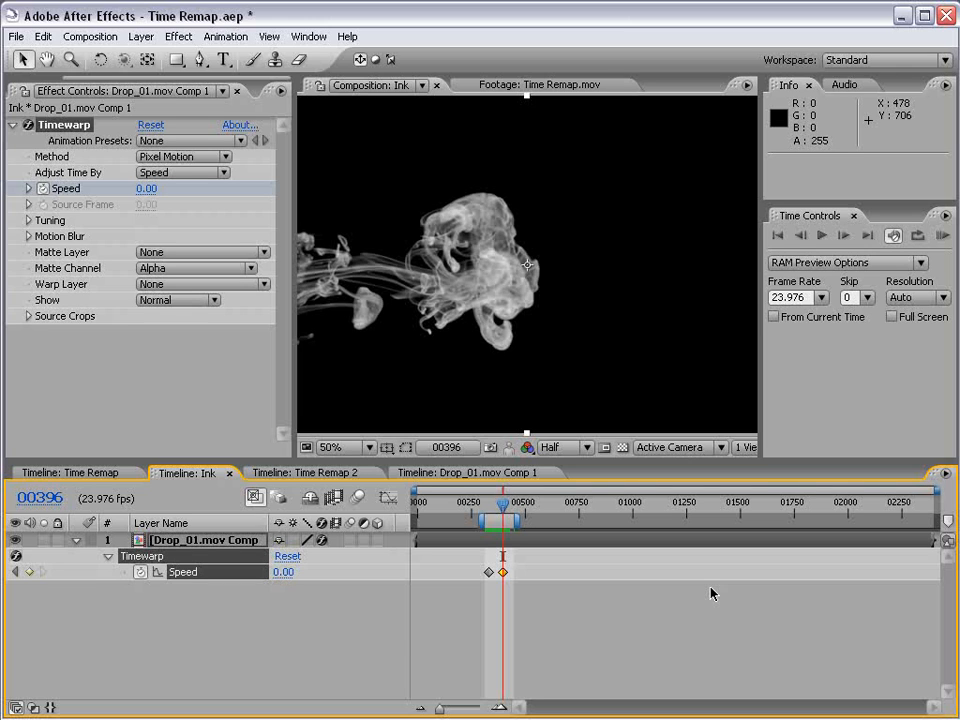
# Delete the Timewarp effect from the nested Drop_01.mov Comp 1 layer and enable time remapping on it.
pyautogui.click(67, 126)
pyautogui.press('Delete')
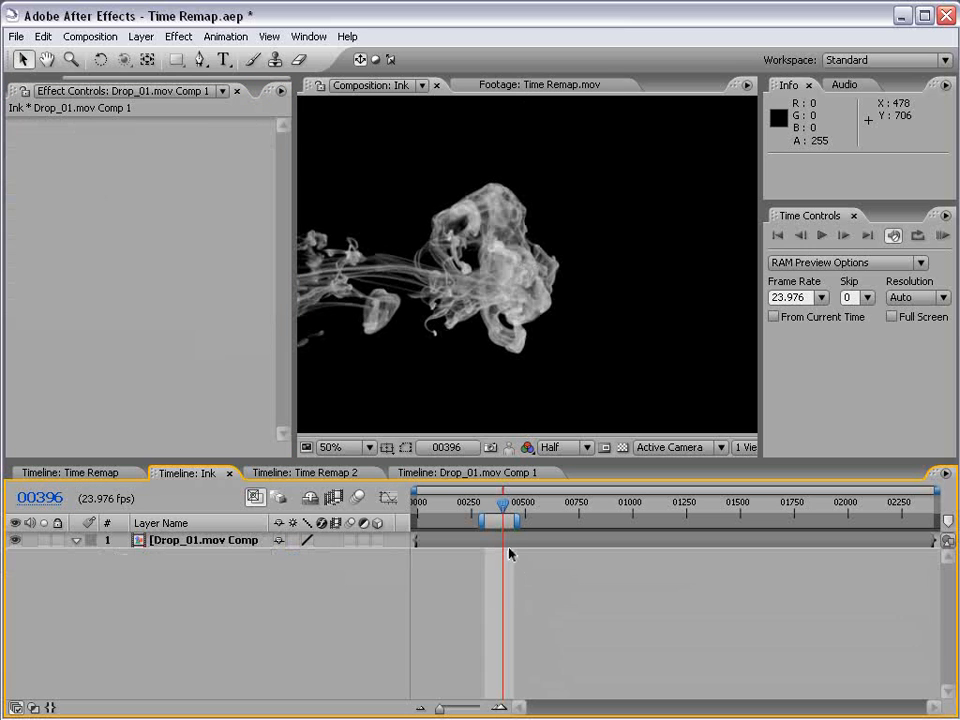
pyautogui.rightClick(492, 548)
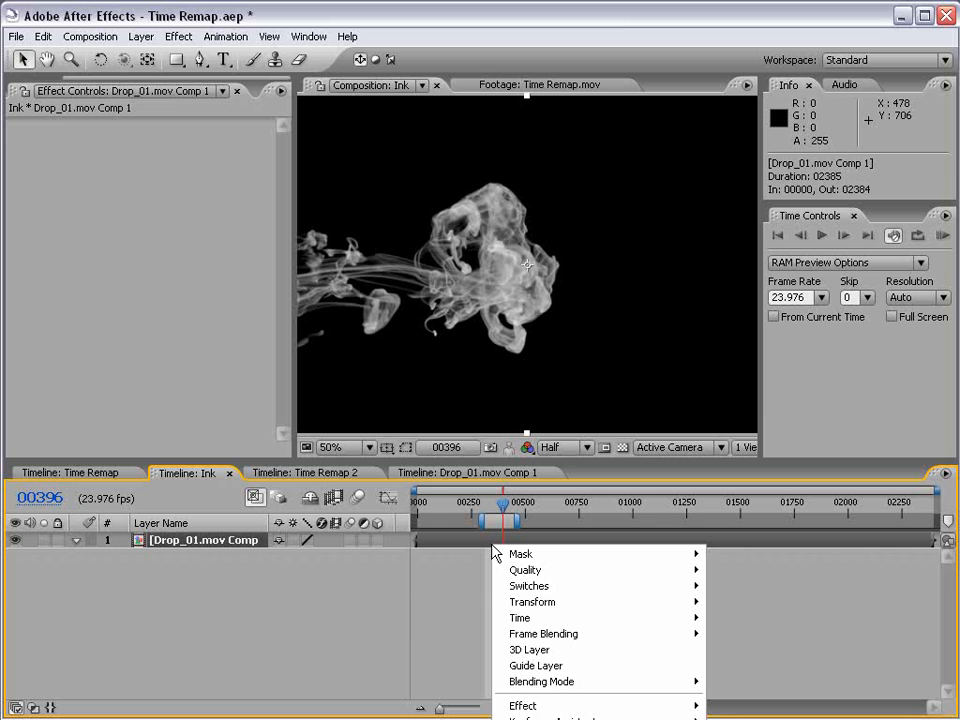
pyautogui.rightClick(447, 543)
pyautogui.moveTo(476, 612)
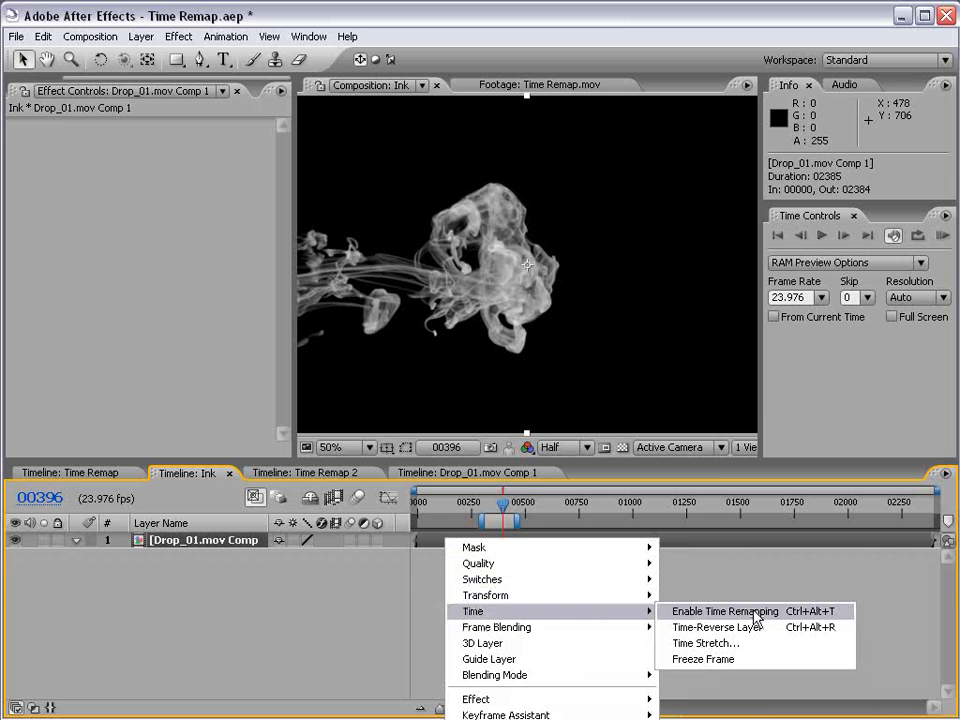
pyautogui.click(698, 616)
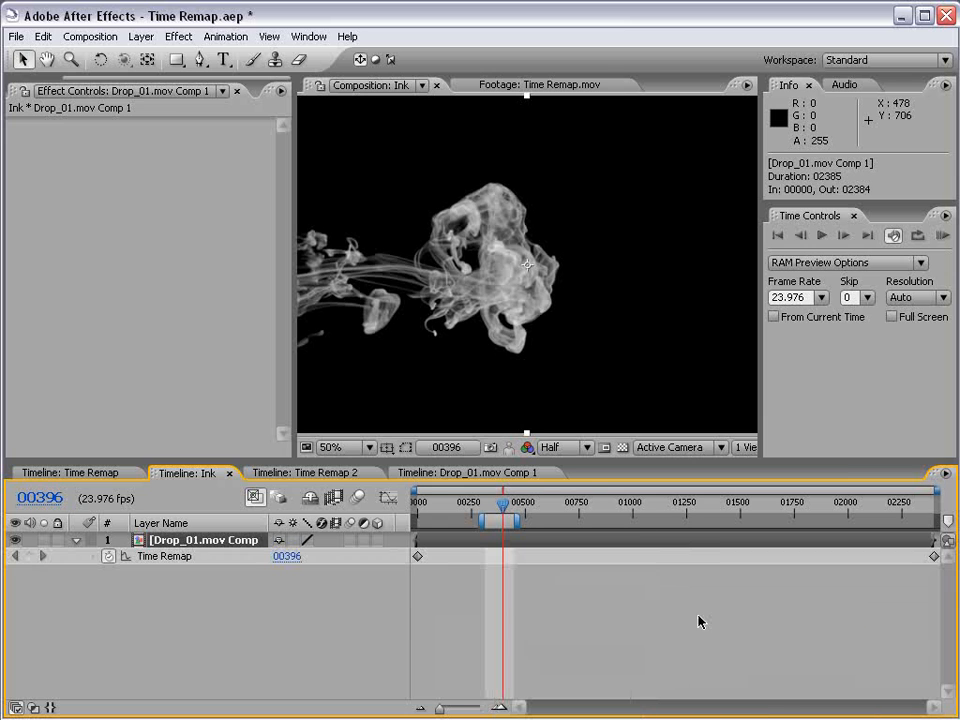
# Undo a trial Time Remap keyframe at frame 396 and add one at frame 200 instead.
pyautogui.click(29, 556)
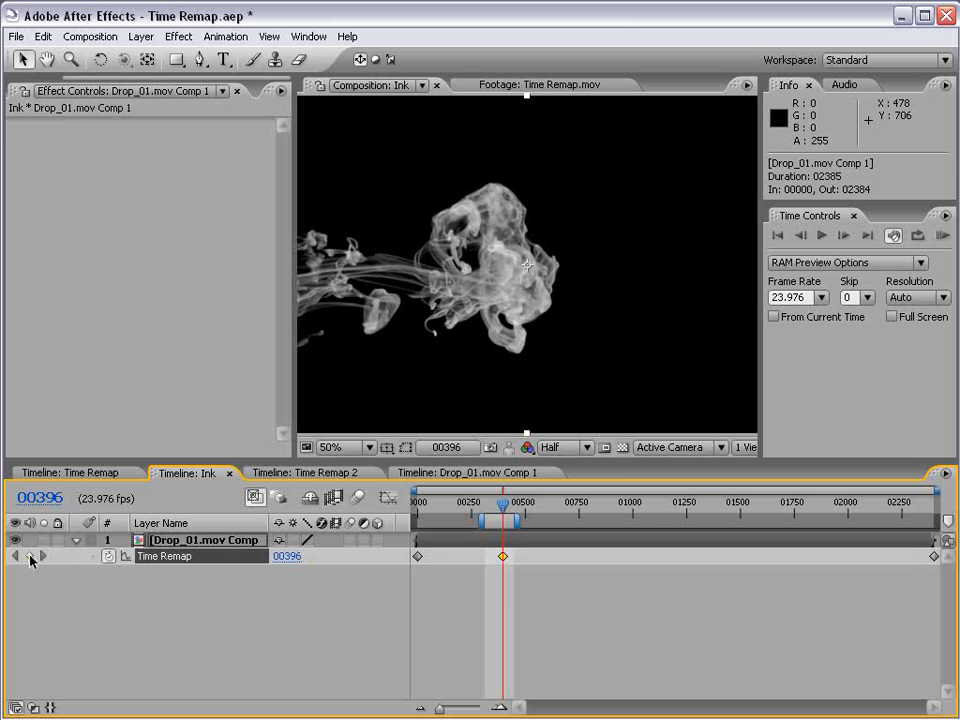
pyautogui.hotkey('ctrl', 'z')
pyautogui.moveTo(503, 503); pyautogui.dragTo(462, 516)
pyautogui.scroll(-1, 480, 352)
pyautogui.click(29, 556)
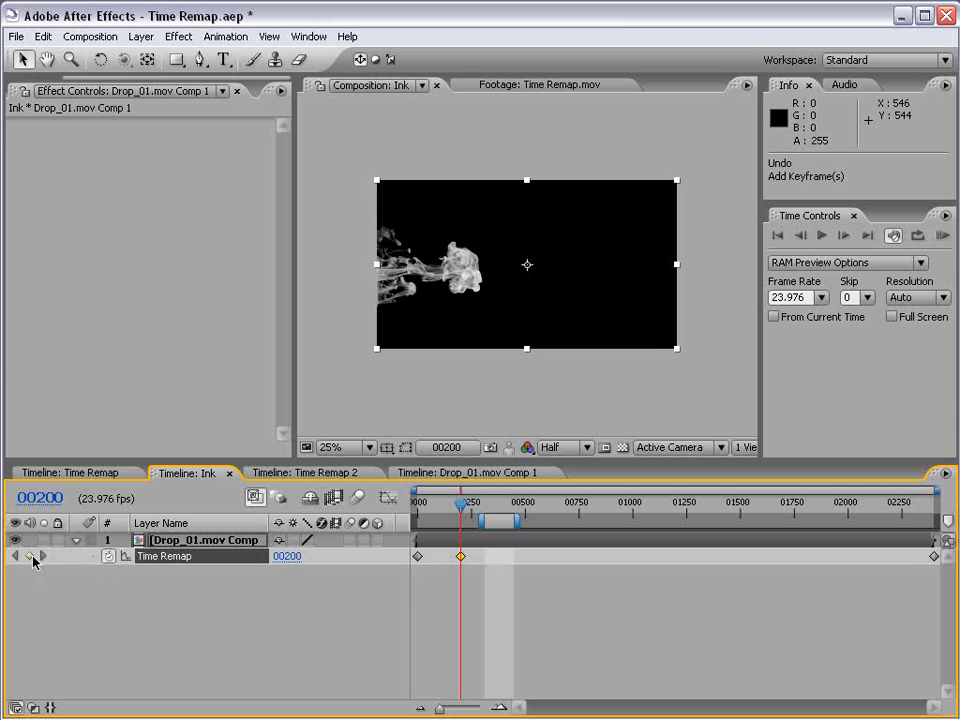
# Delete the first and last Time Remap keyframes and scrub to frame 235.
pyautogui.click(484, 591)
pyautogui.click(934, 556)
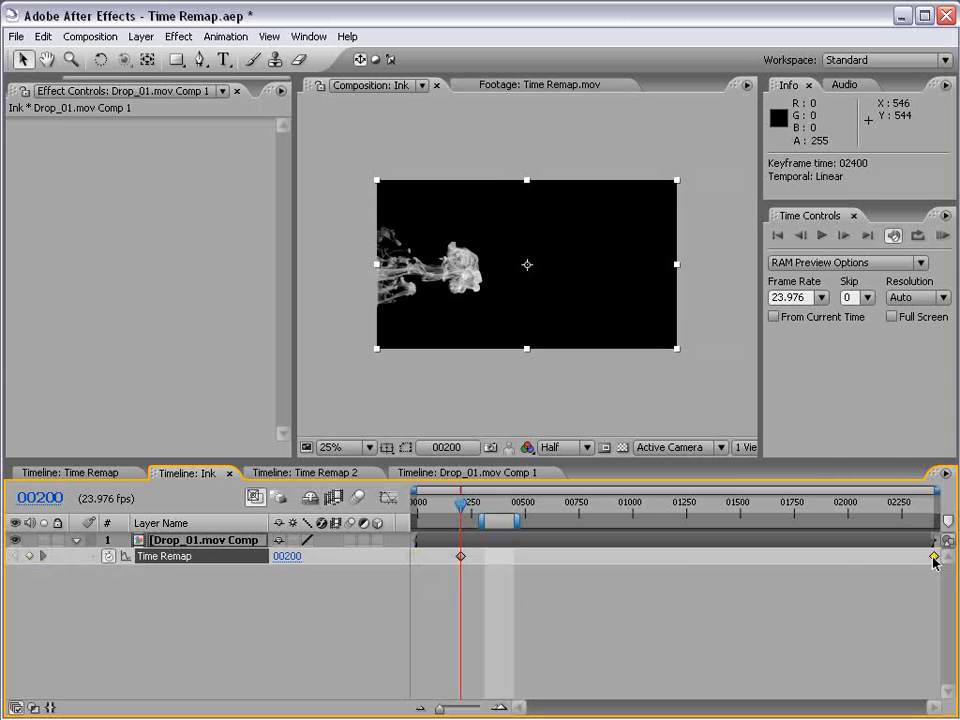
pyautogui.press('Delete')
pyautogui.moveTo(486, 514); pyautogui.dragTo(469, 556)
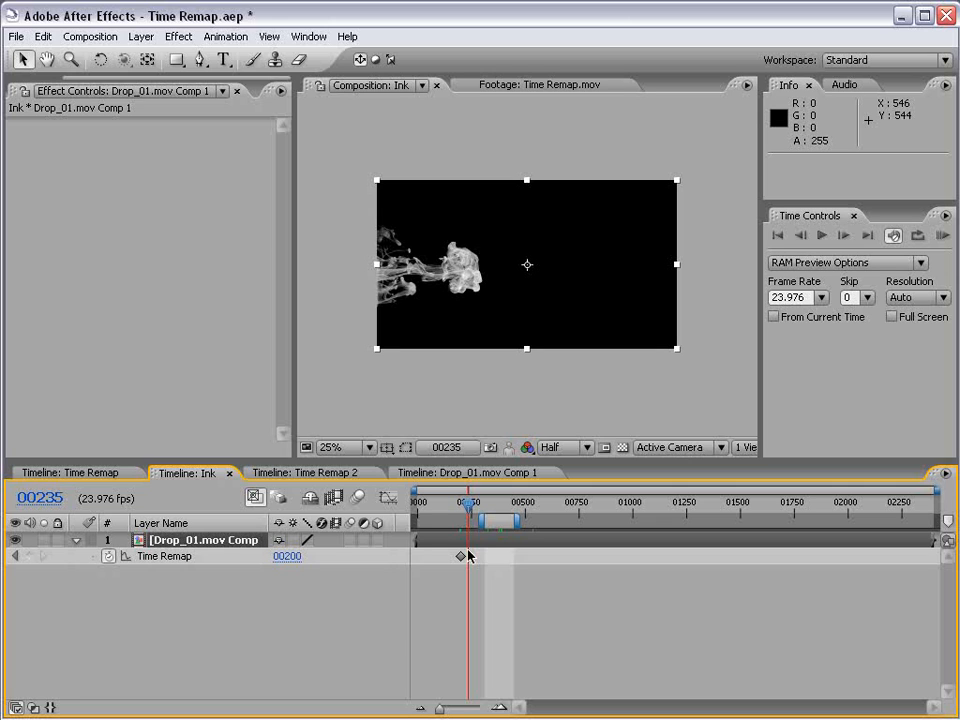